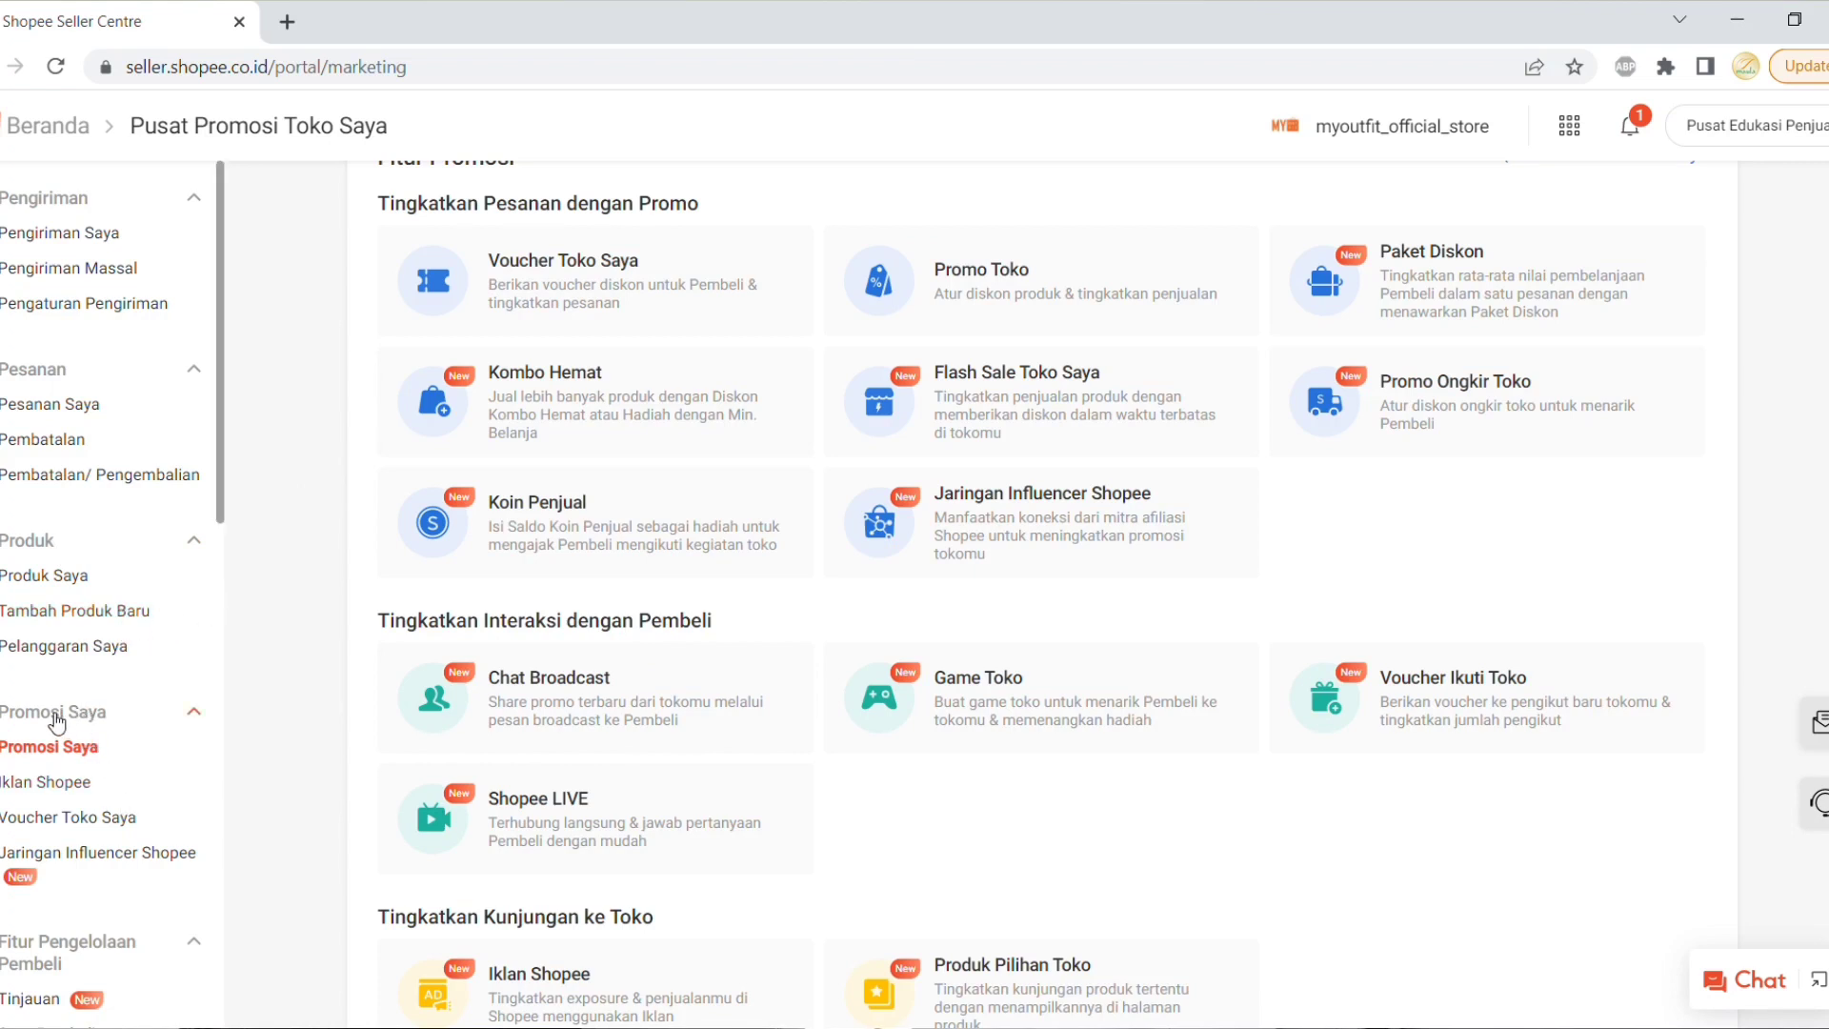
Go to Voucher Toko Saya and start creating a new voucher
left_click(53, 722)
left_click(68, 724)
left_click(65, 820)
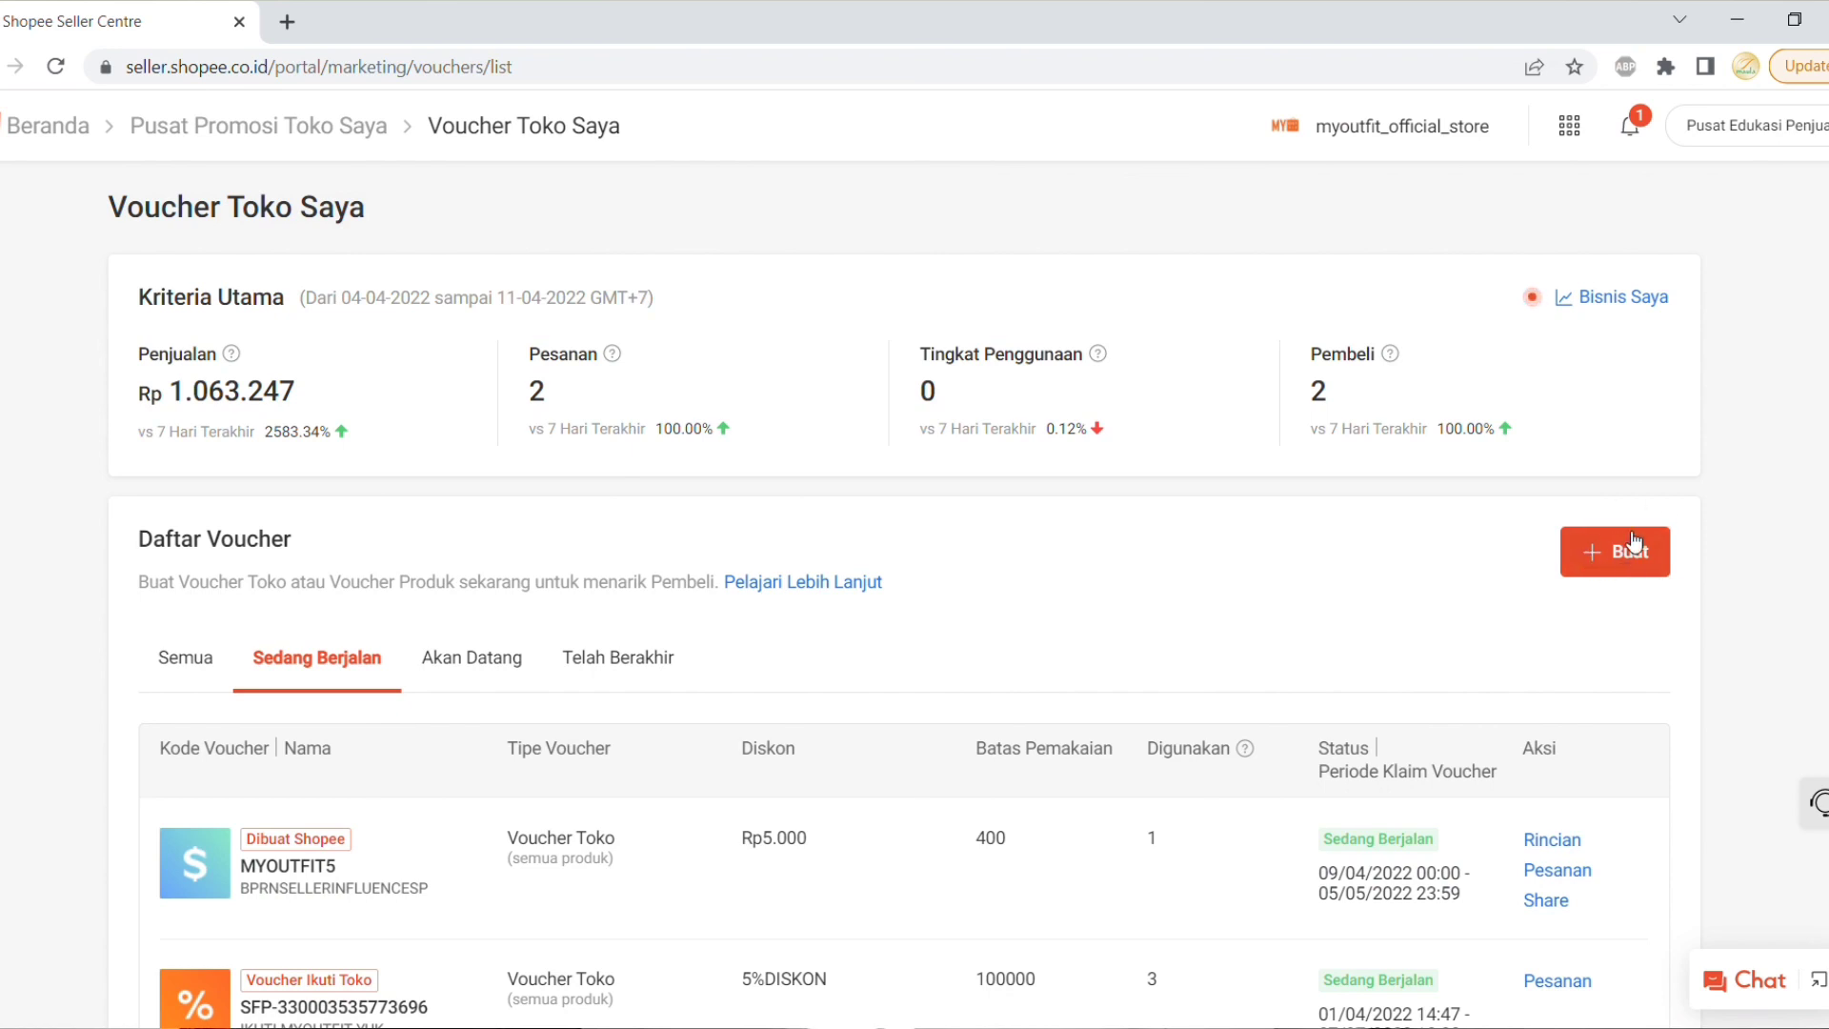
left_click(1594, 542)
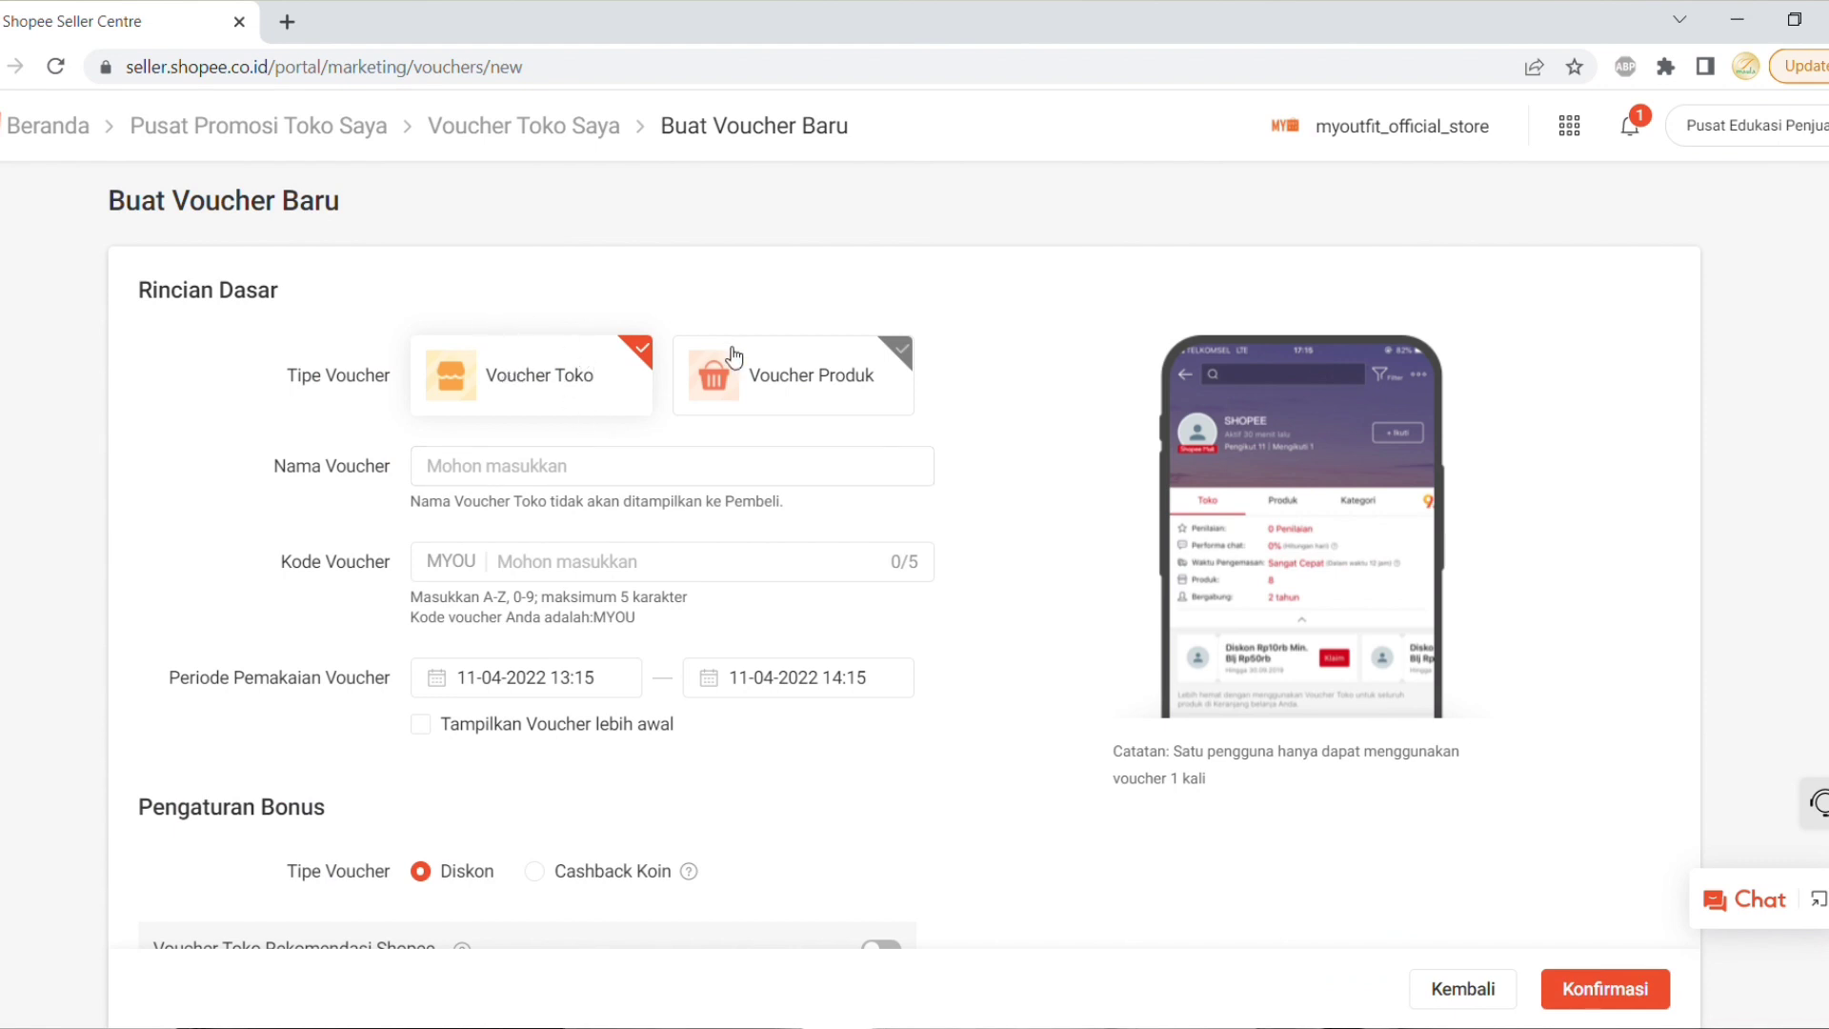
Switch the voucher type between Voucher Produk and Voucher Toko to compare them, ending on Voucher Toko
left_click(749, 390)
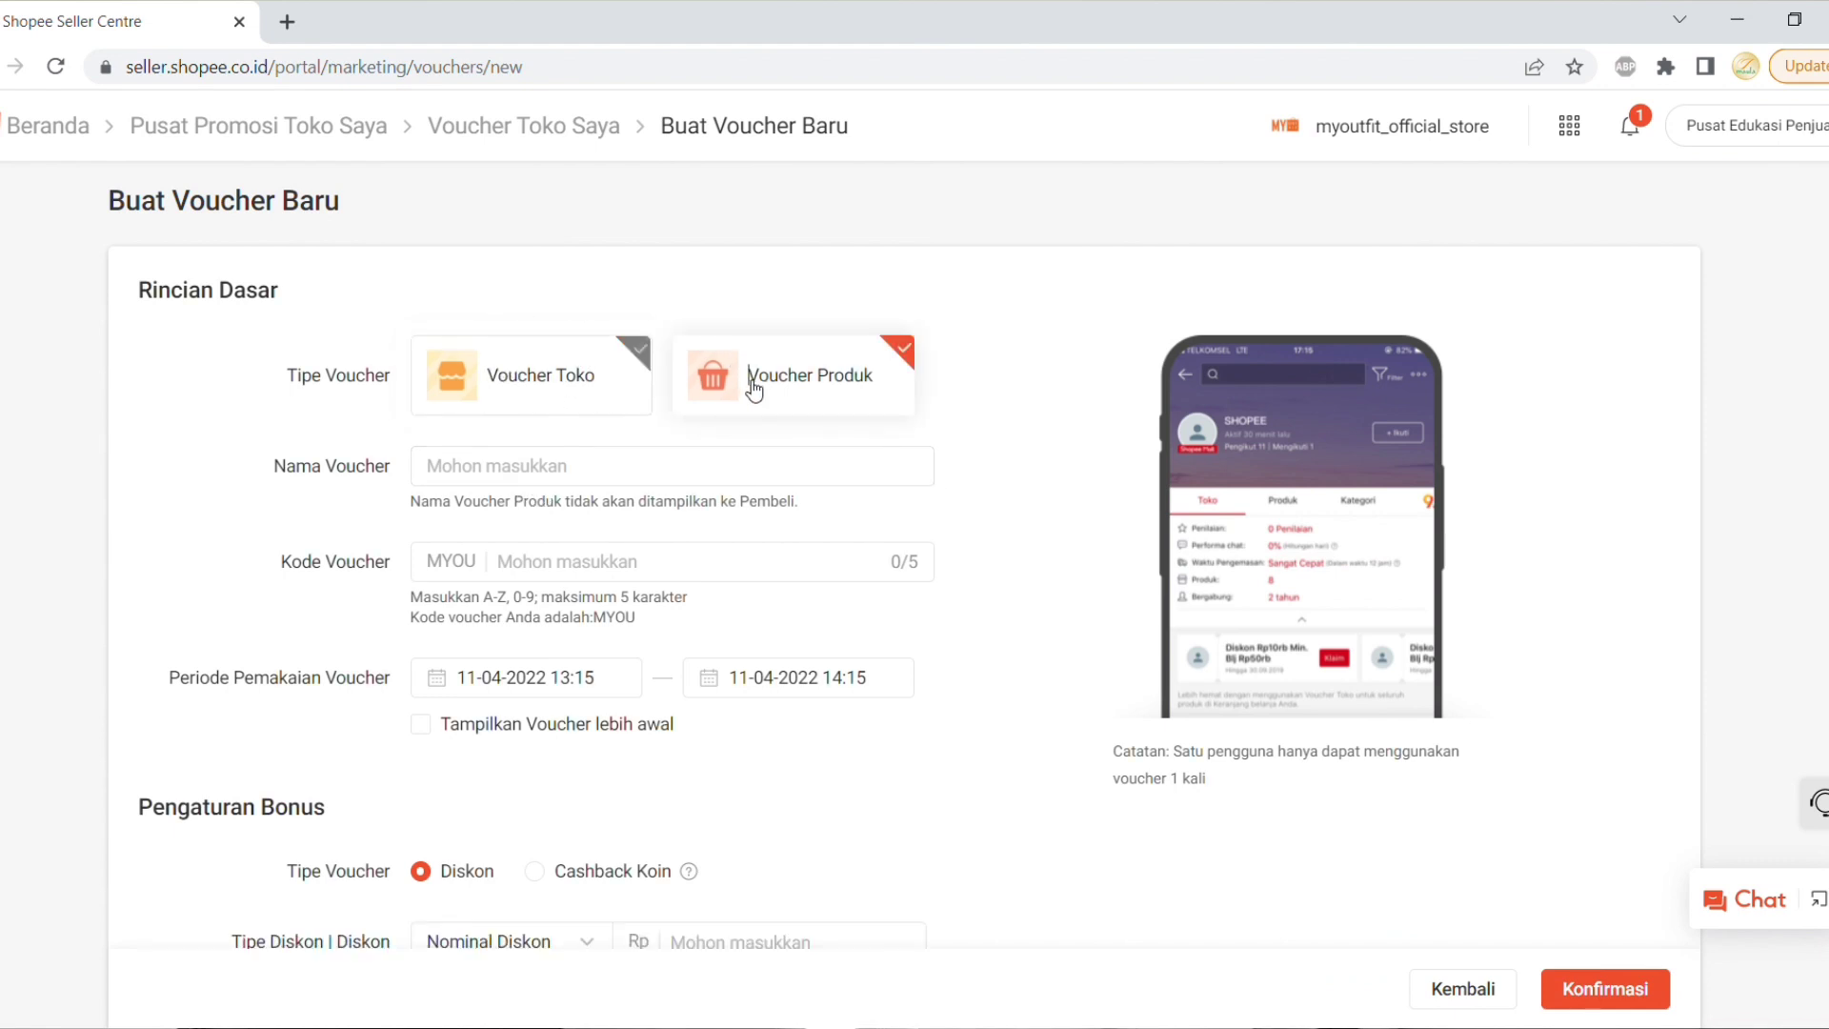
left_click(482, 398)
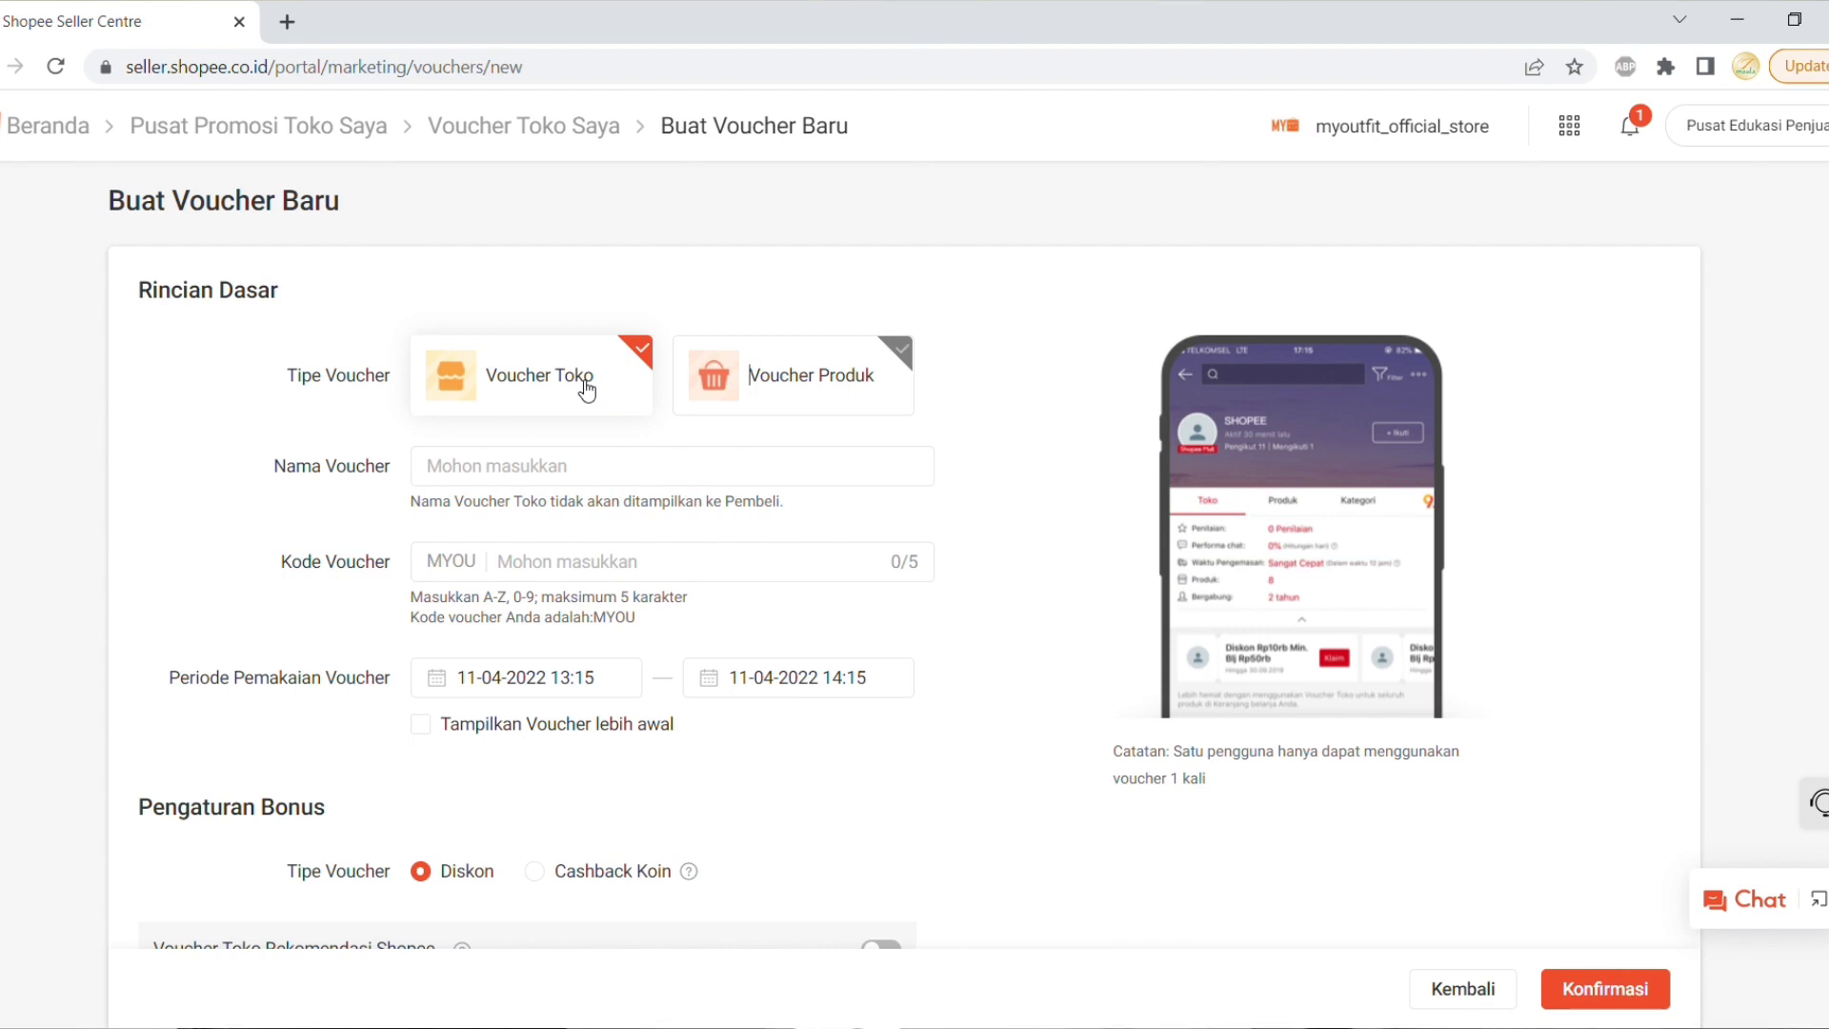
left_click(797, 395)
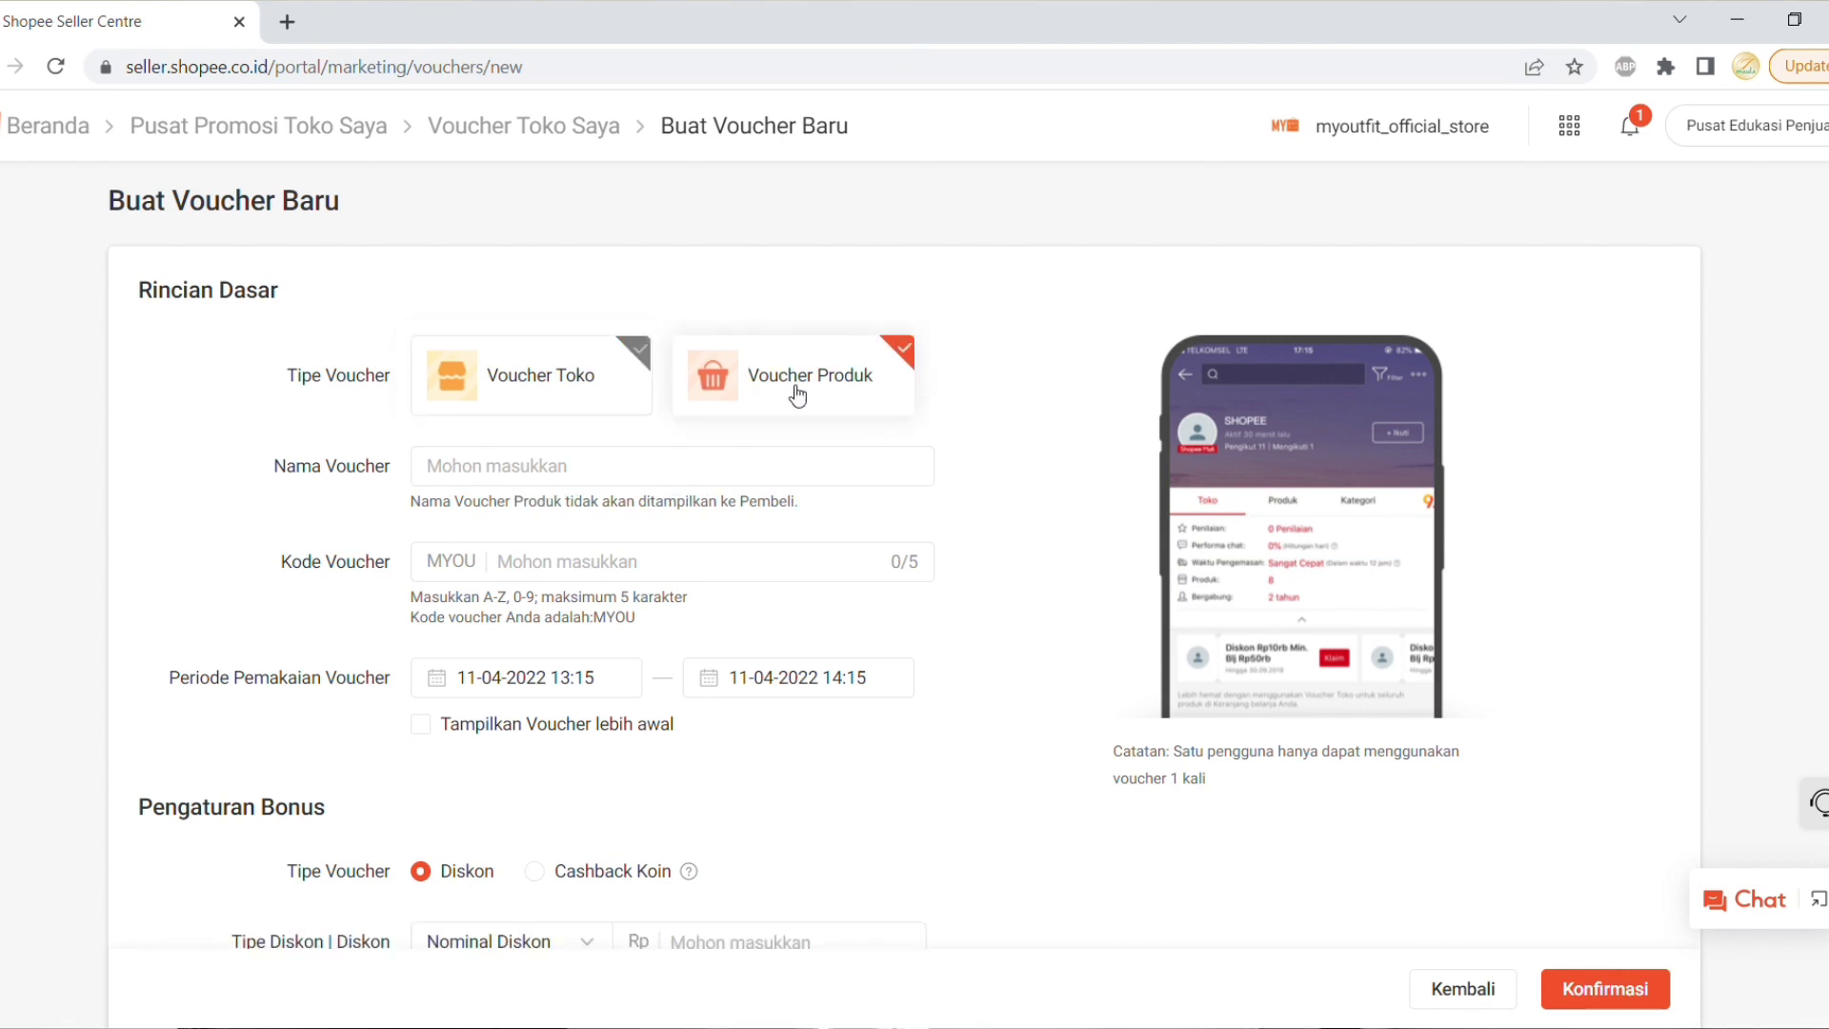
left_click(488, 391)
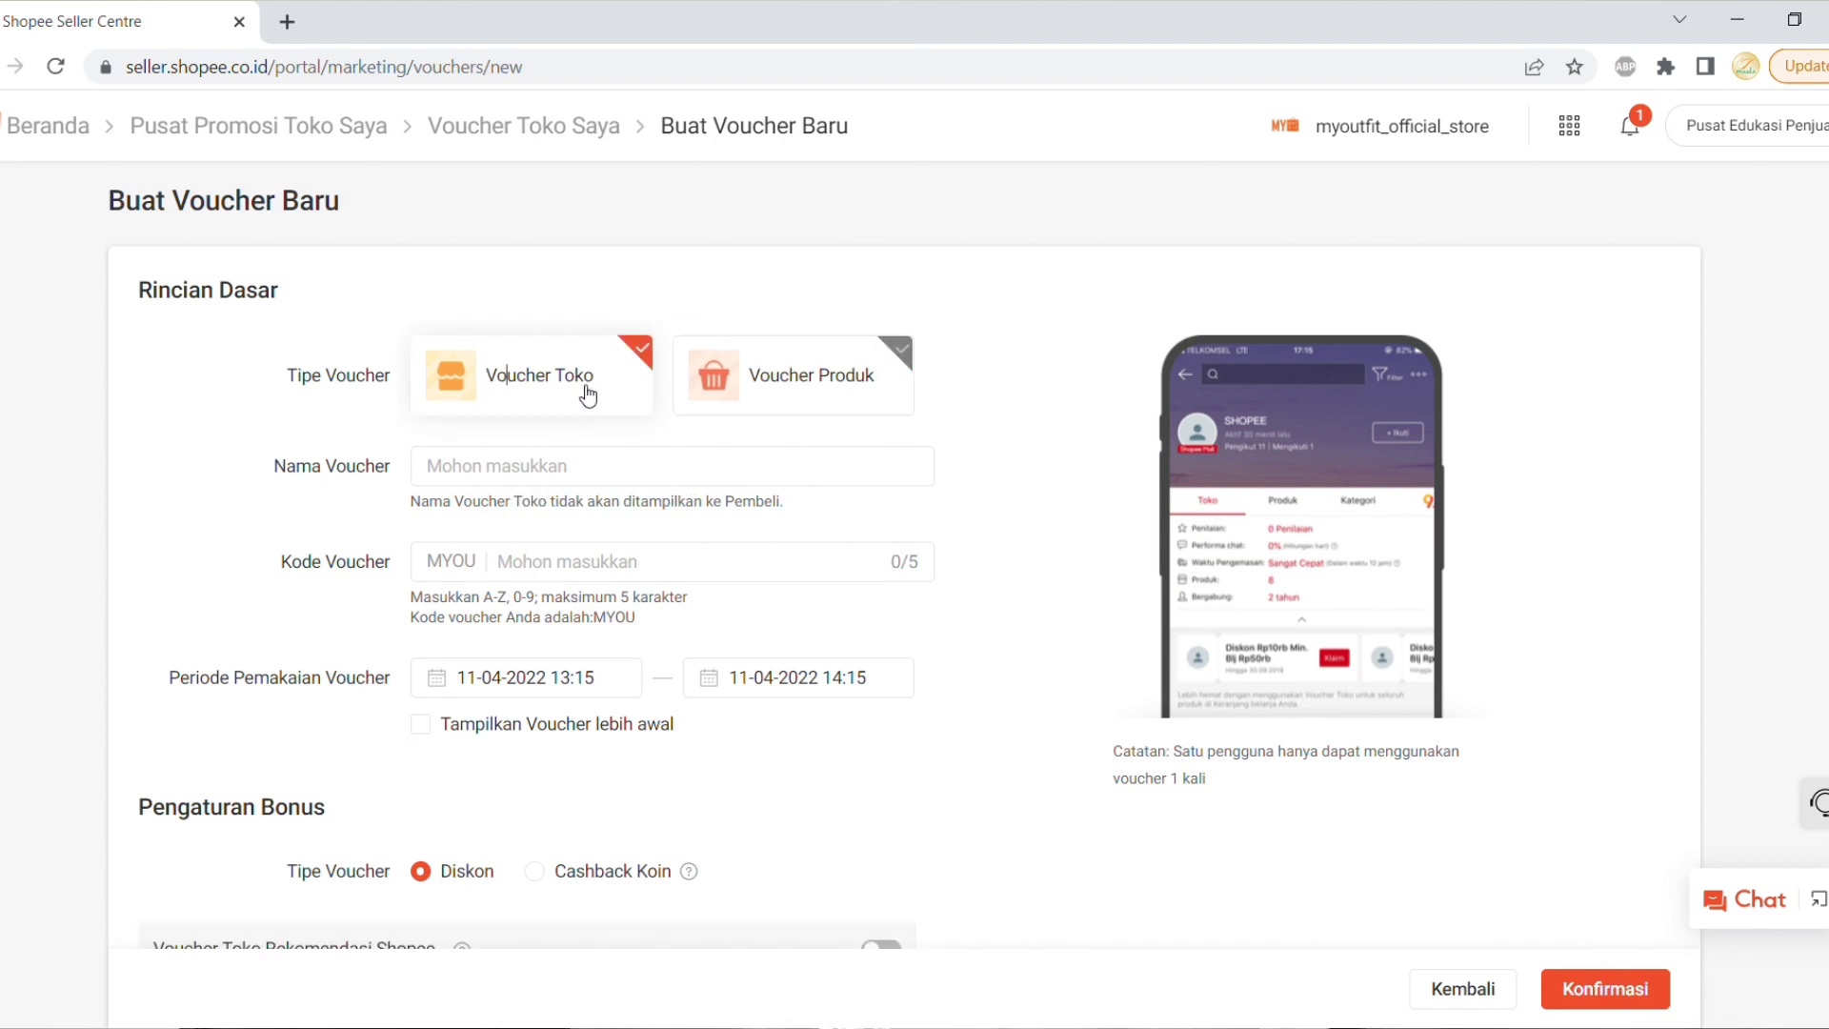
Name the voucher "Voucher April"
left_click(562, 470)
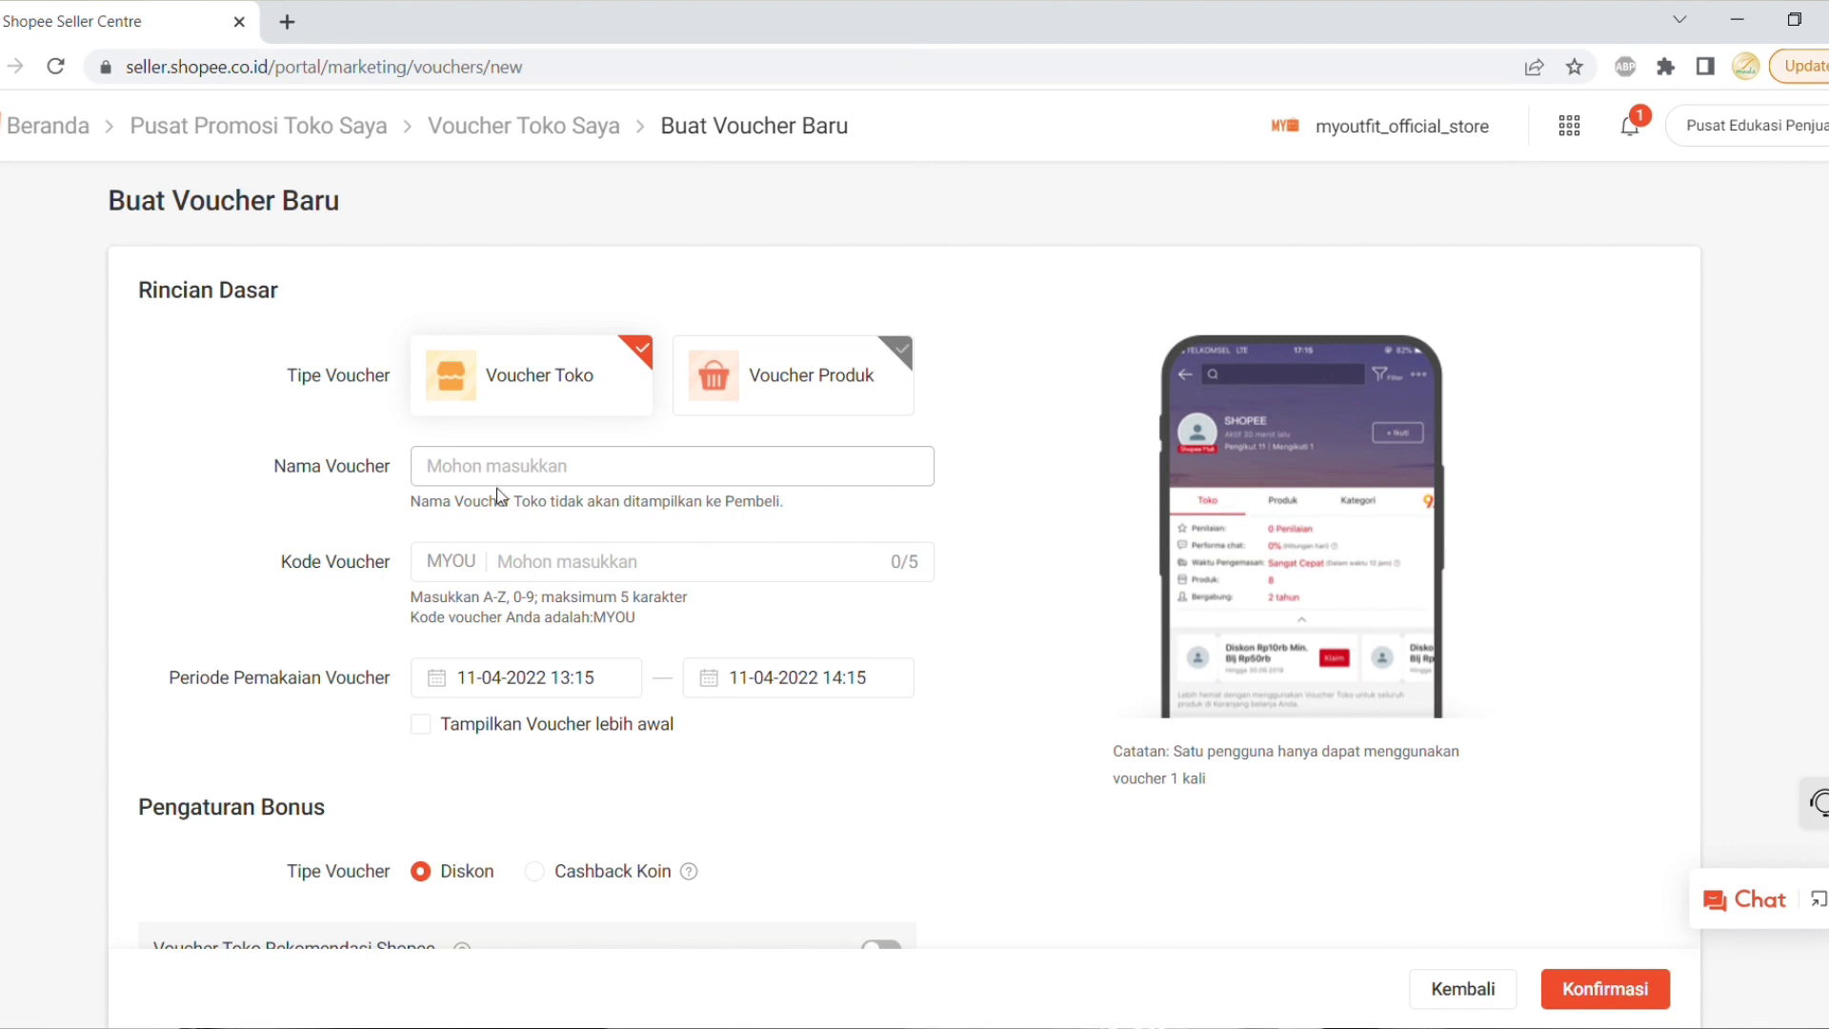
type("vOU")
type("oucher")
type("M")
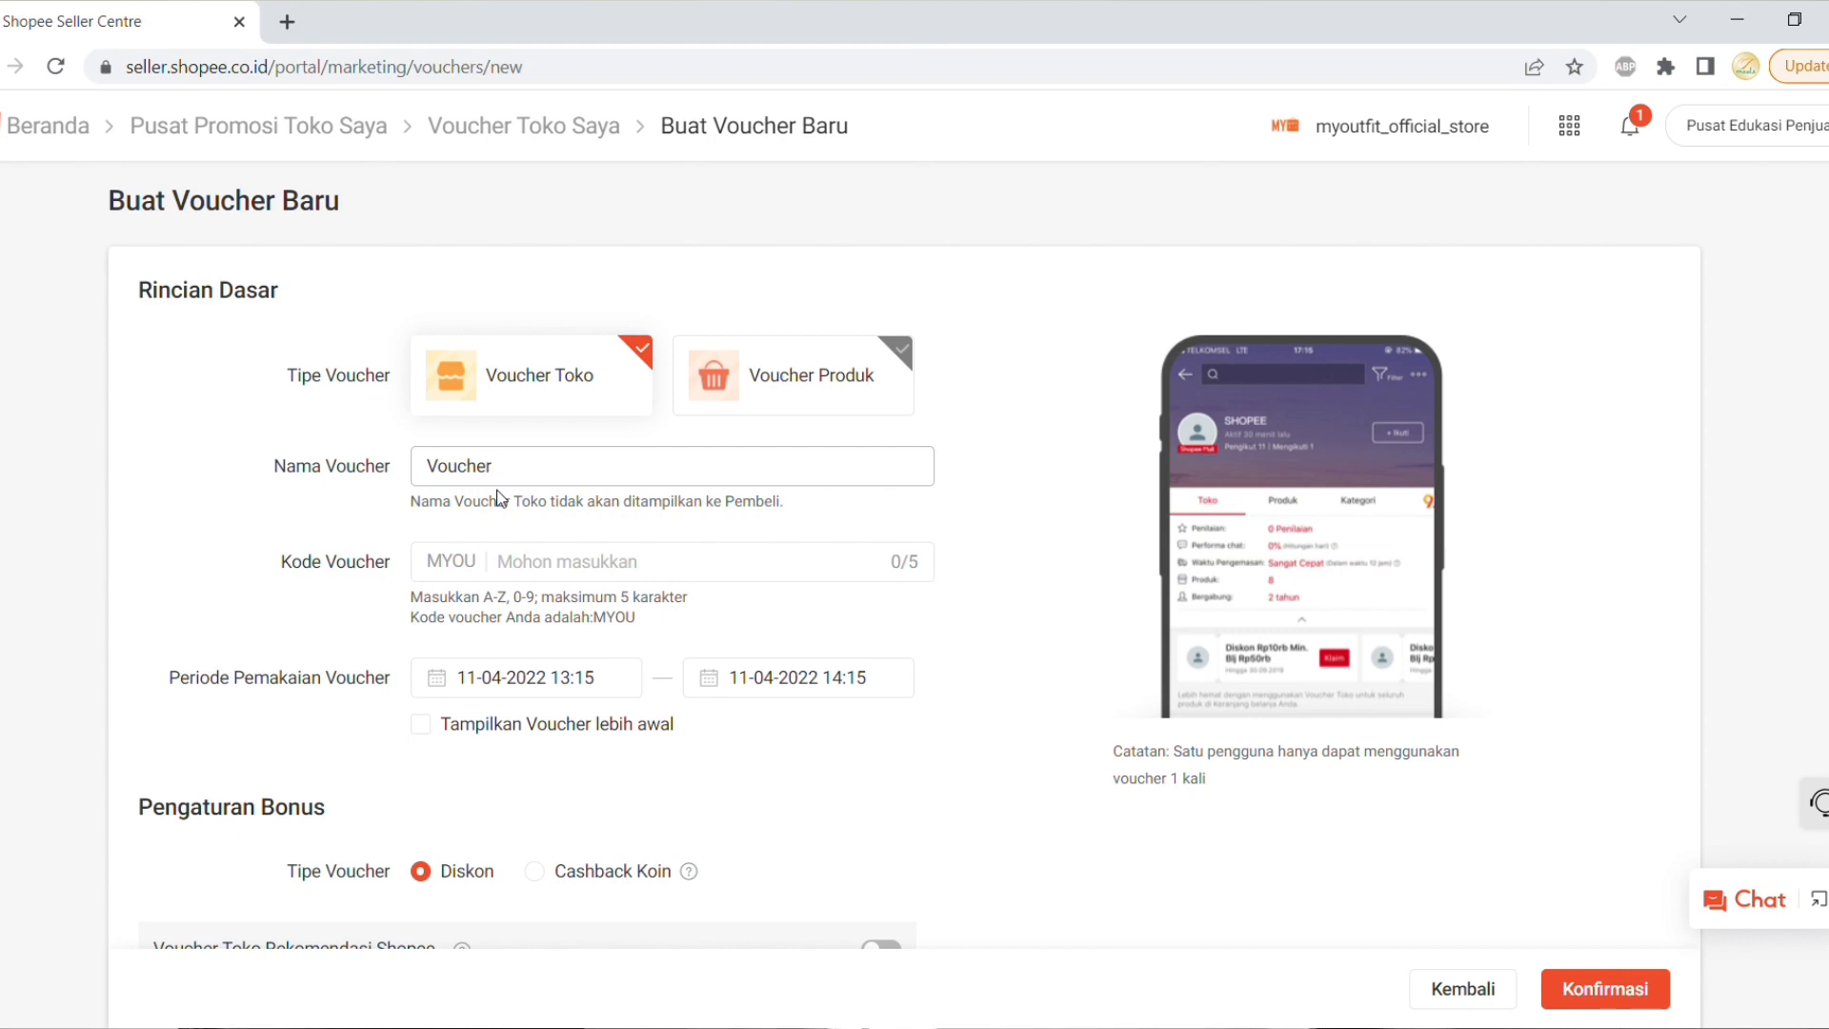
key("BackSpace")
type("April")
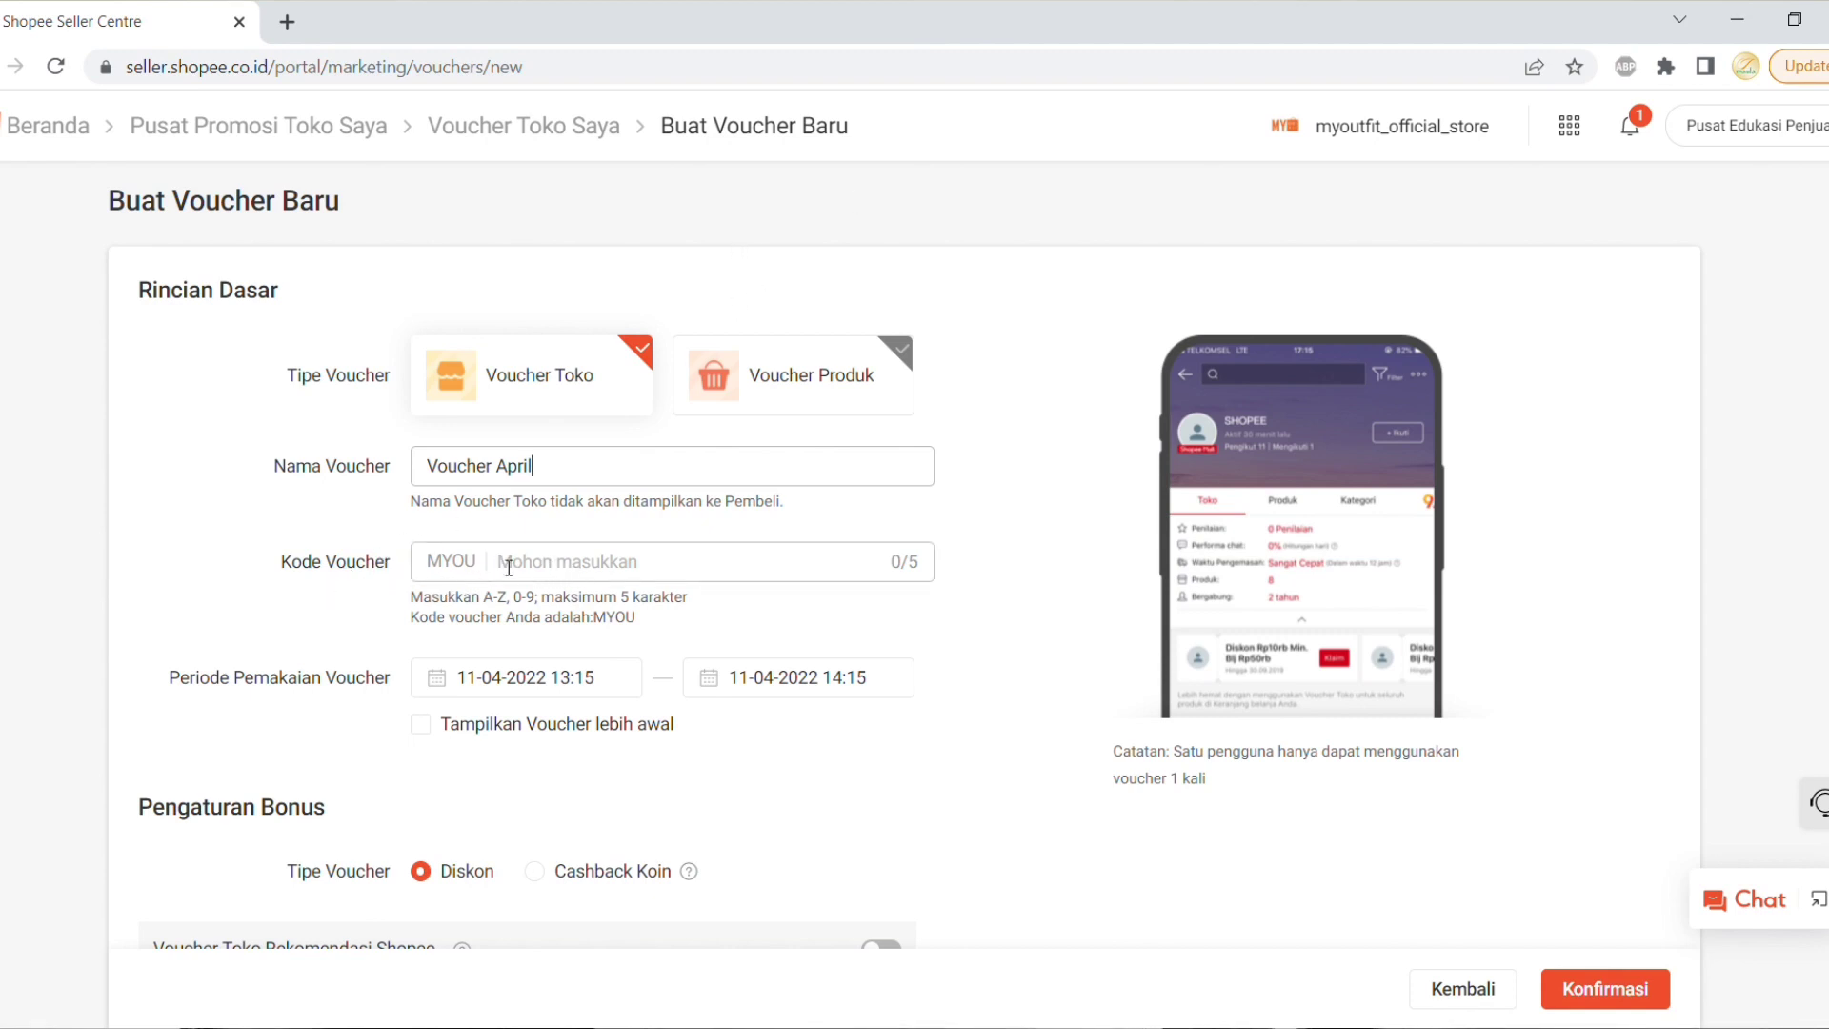
Enter 12345 as the voucher code suffix after the MYOU prefix
left_click(549, 566)
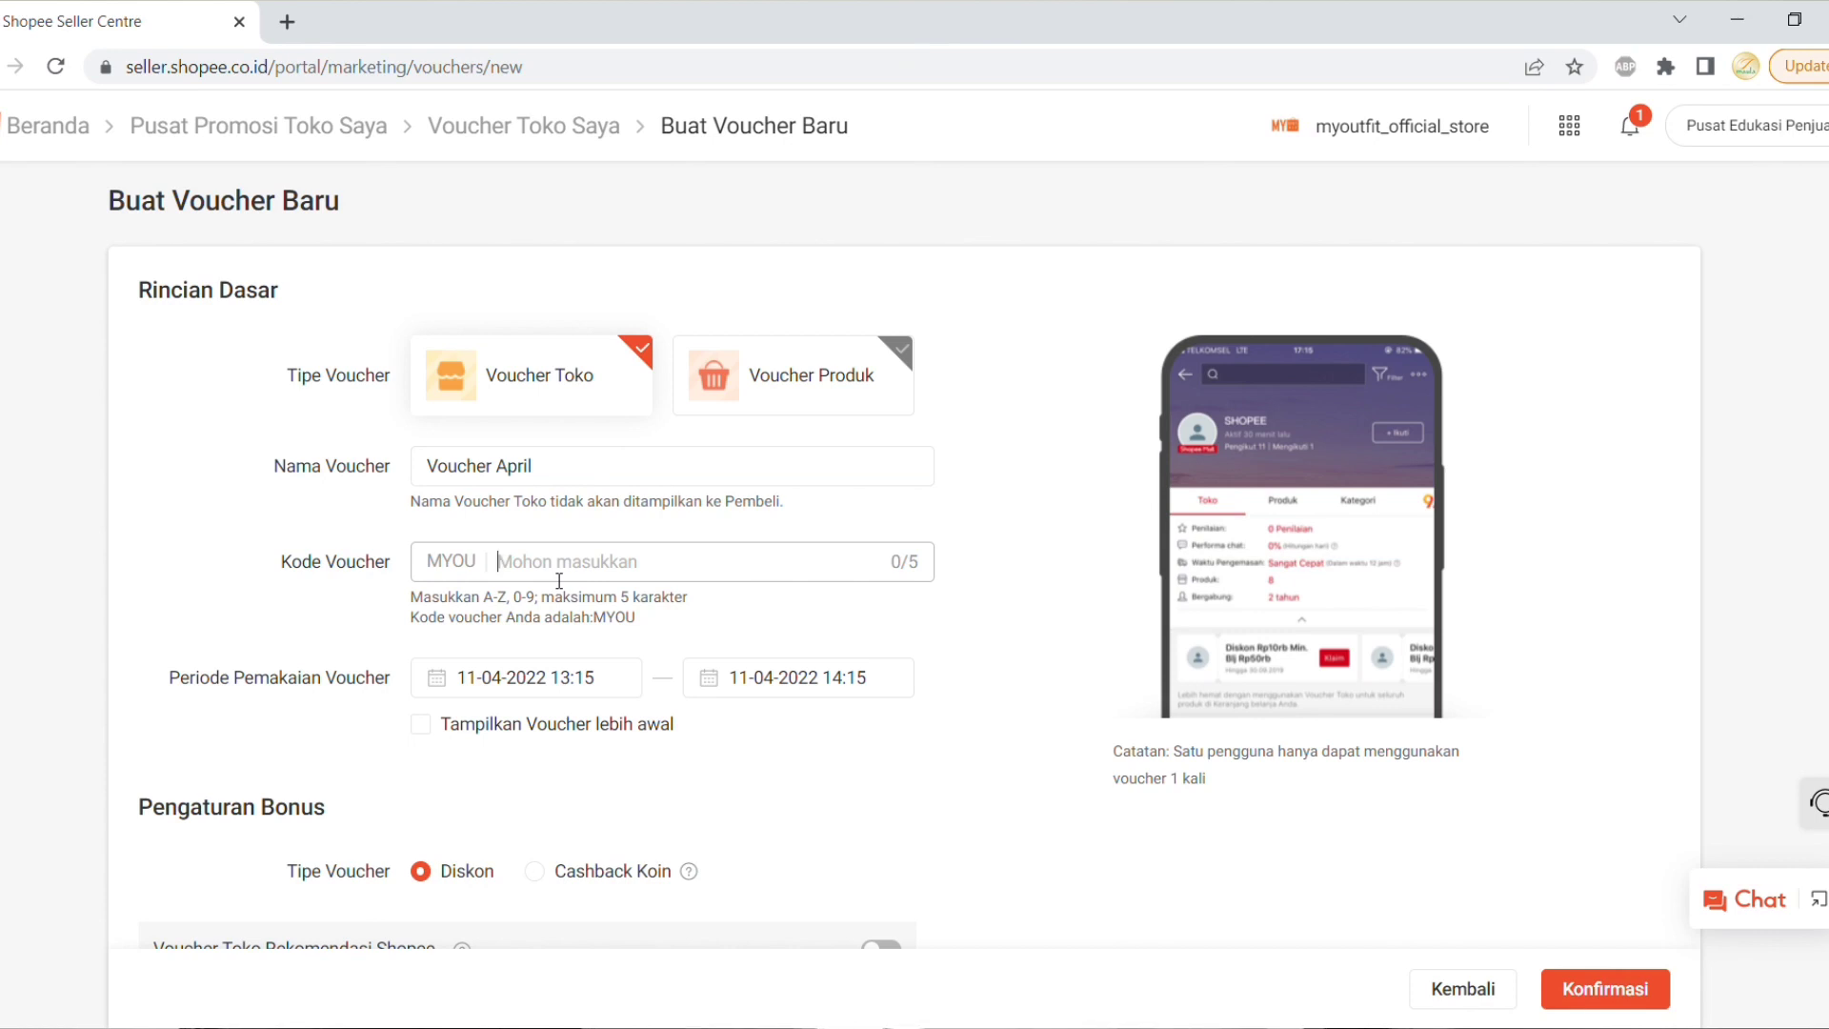
type("12345")
left_click_drag(483, 600, 515, 602)
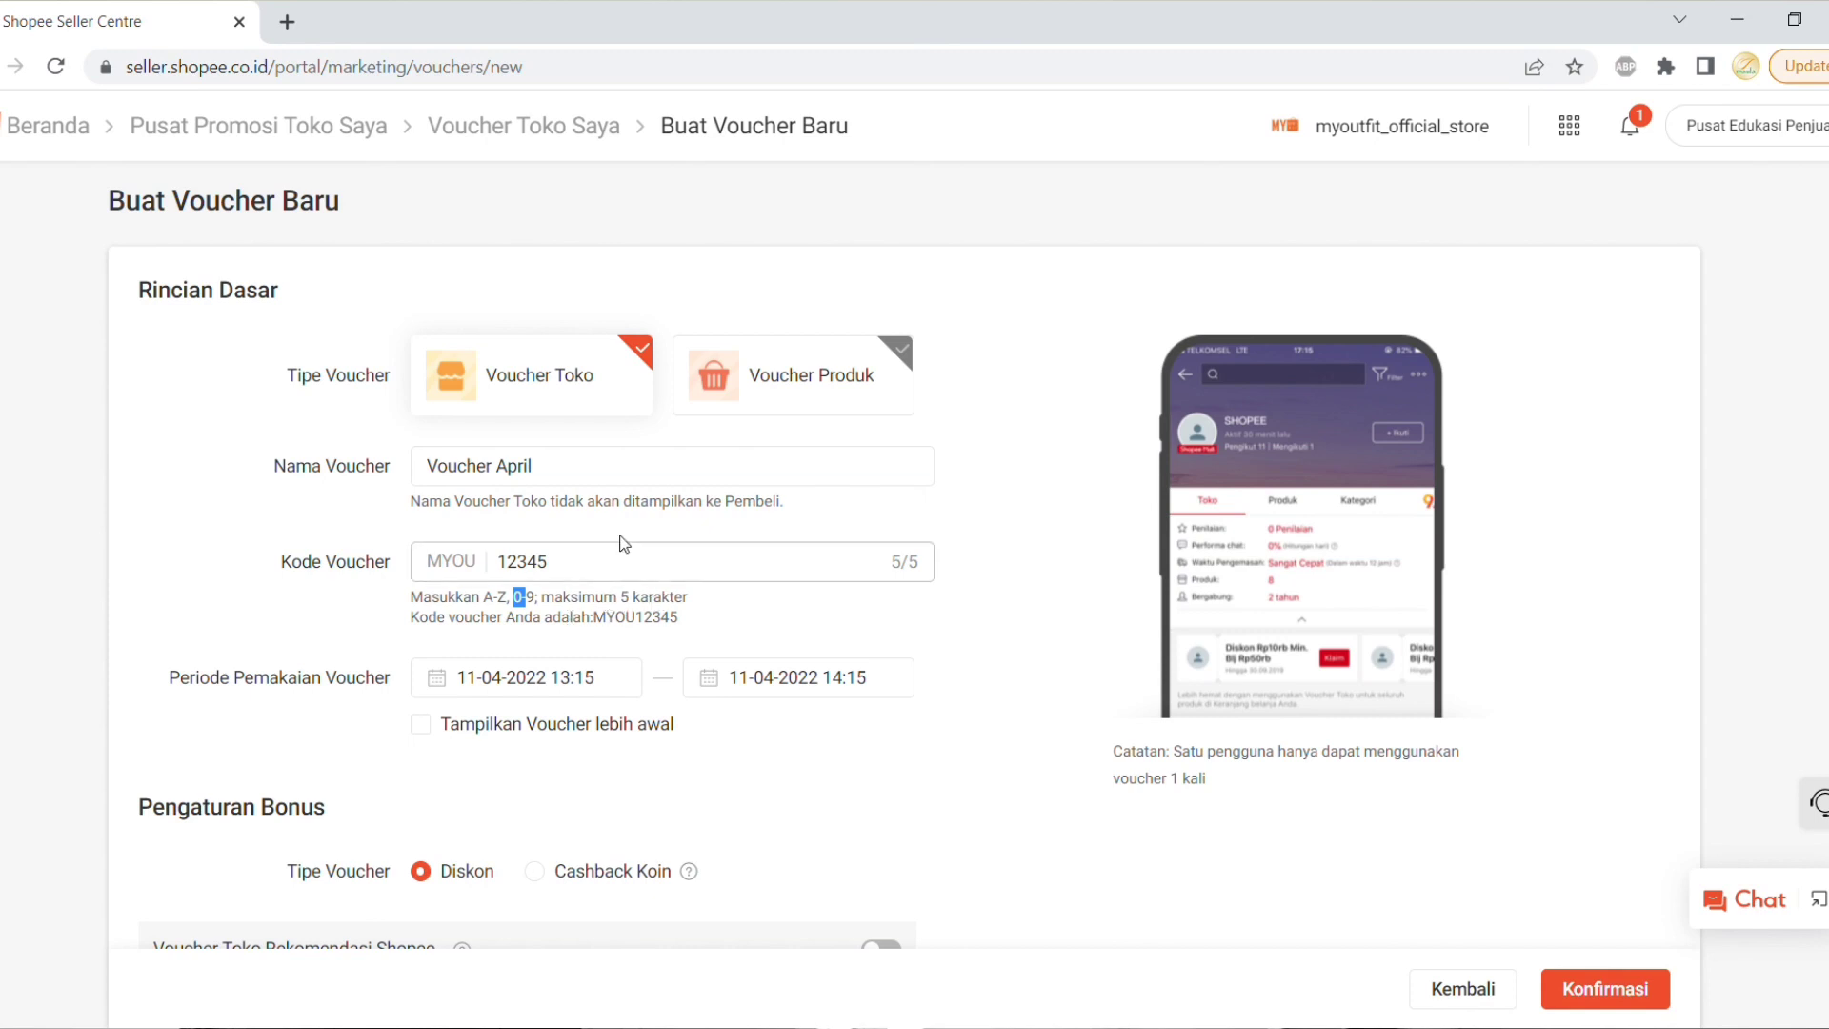
double_click(440, 564)
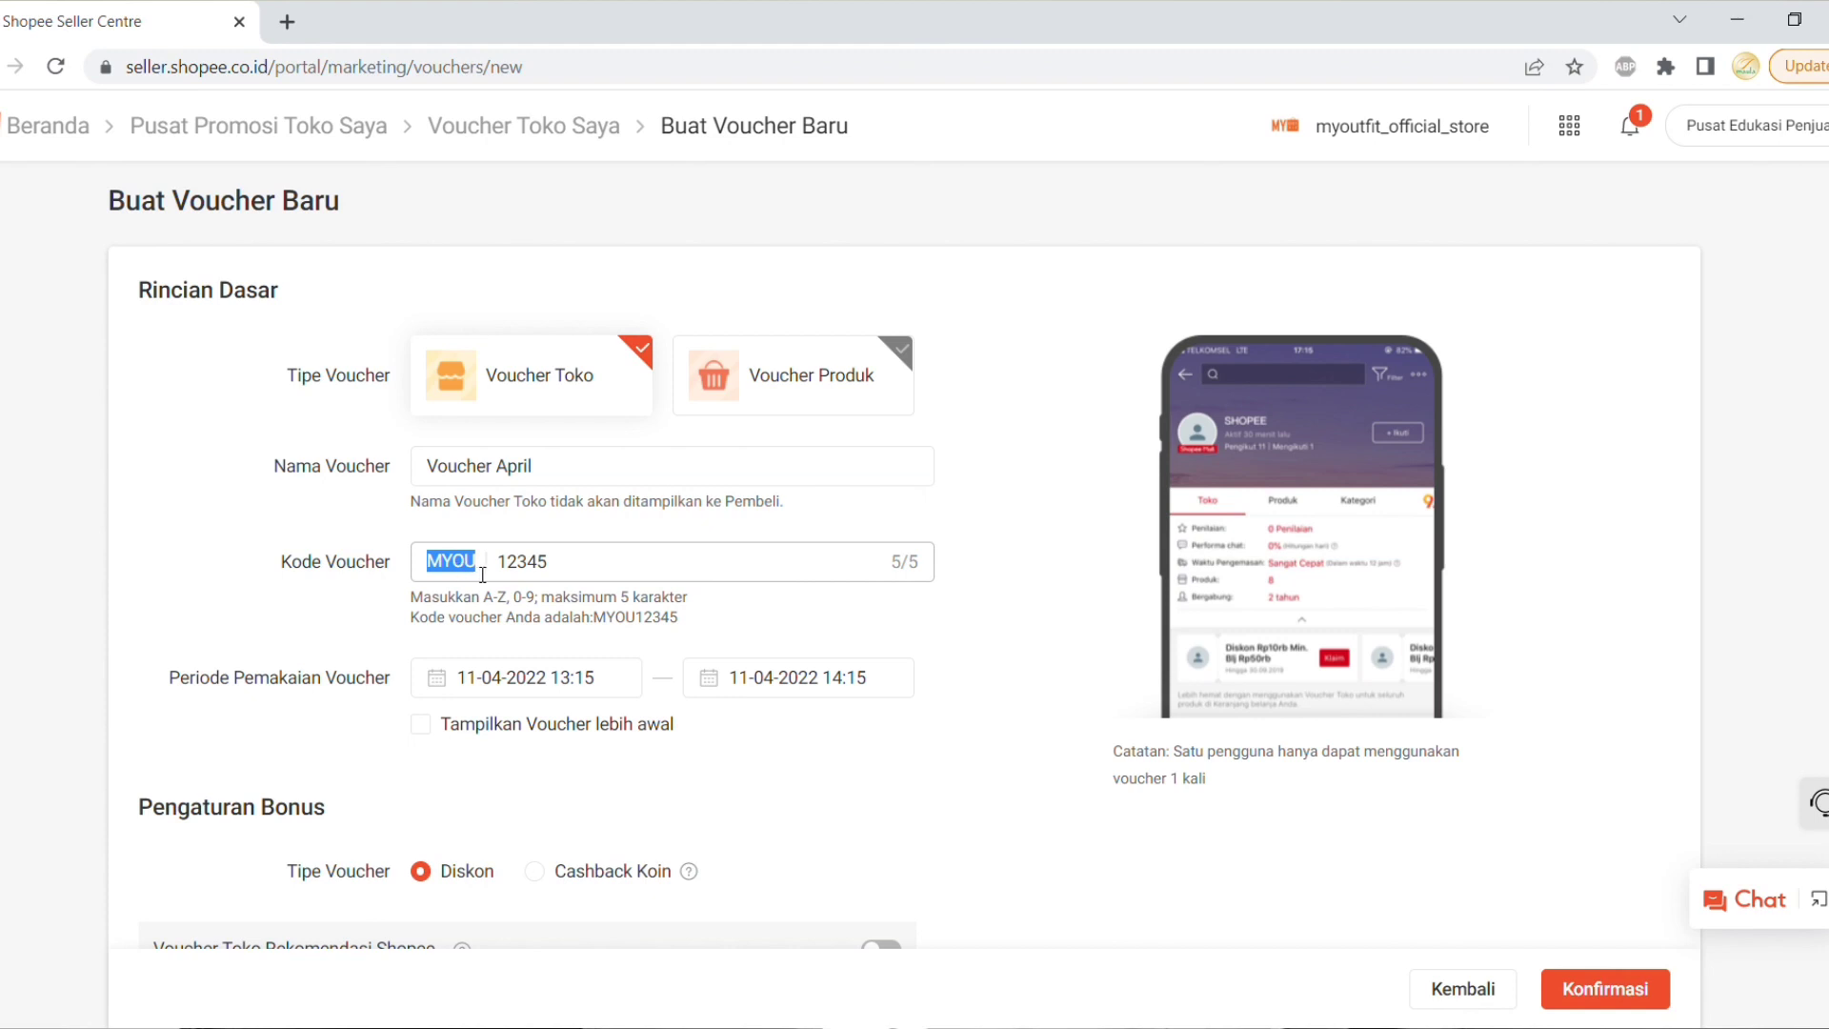
left_click(566, 579)
left_click_drag(577, 566, 496, 566)
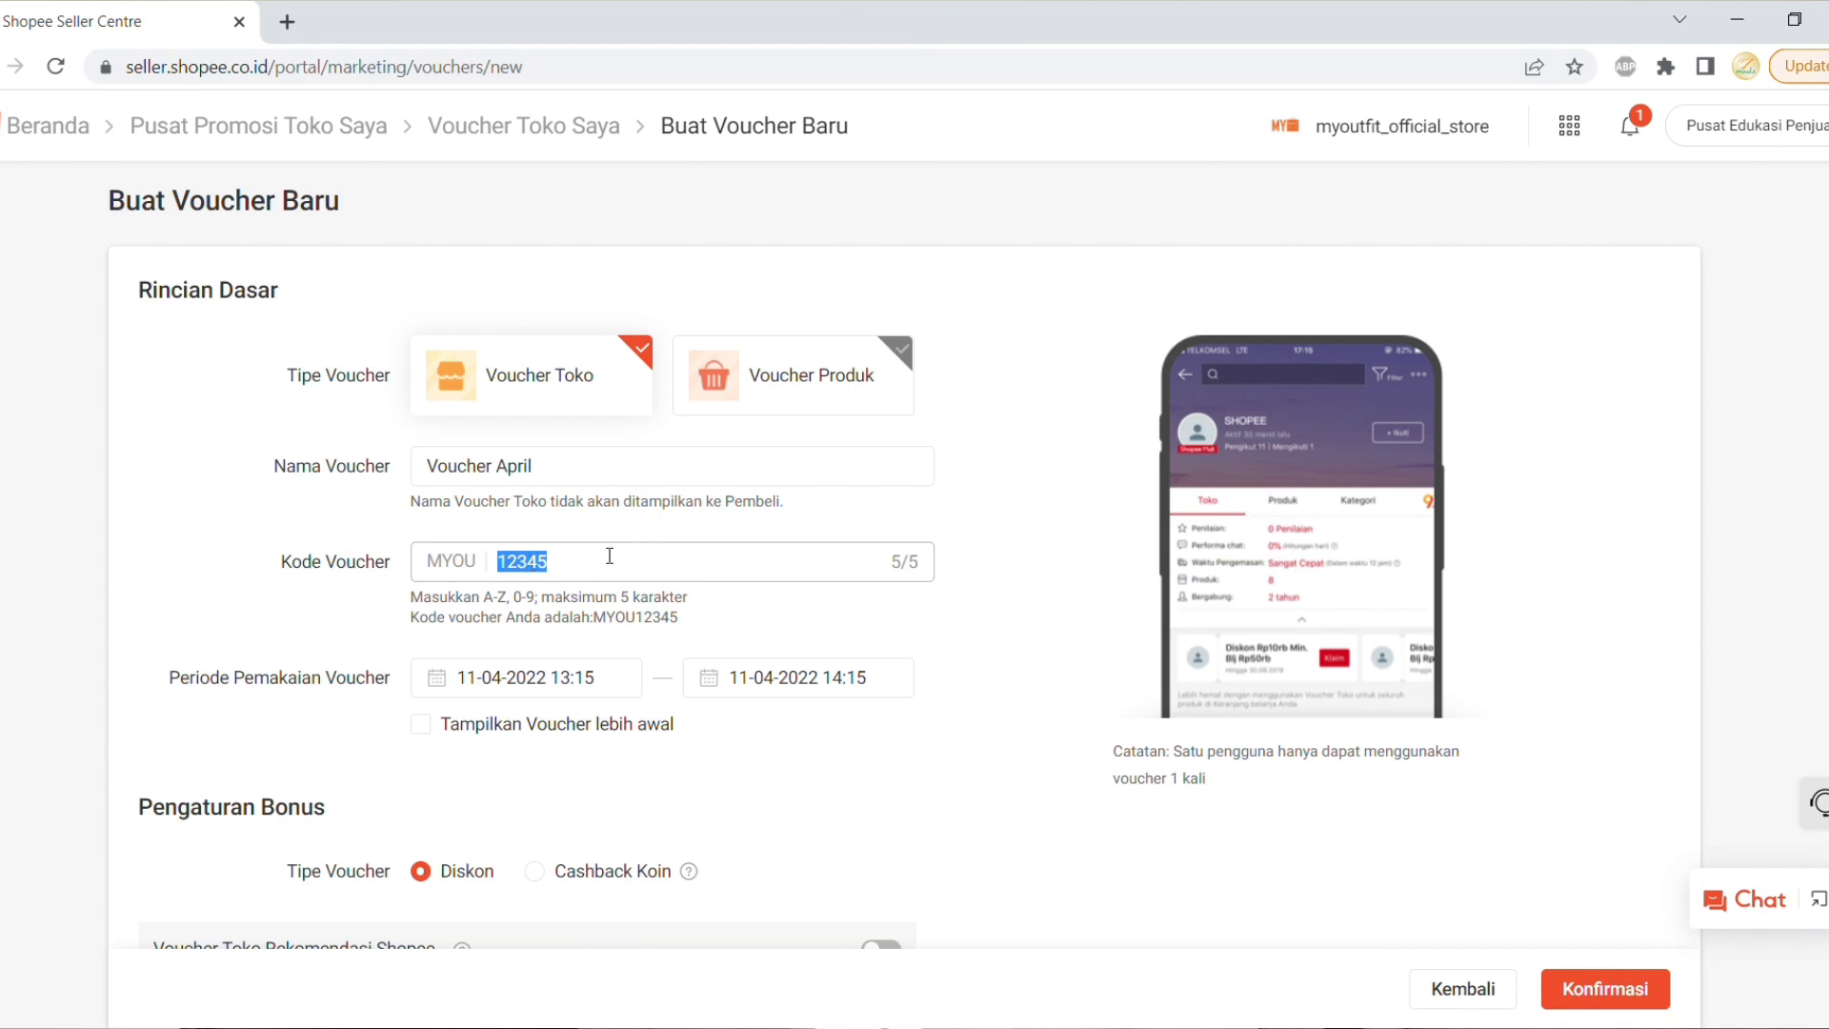
Set the end date of the voucher usage period to 30 April 2022
scroll(609, 557, "down", 4)
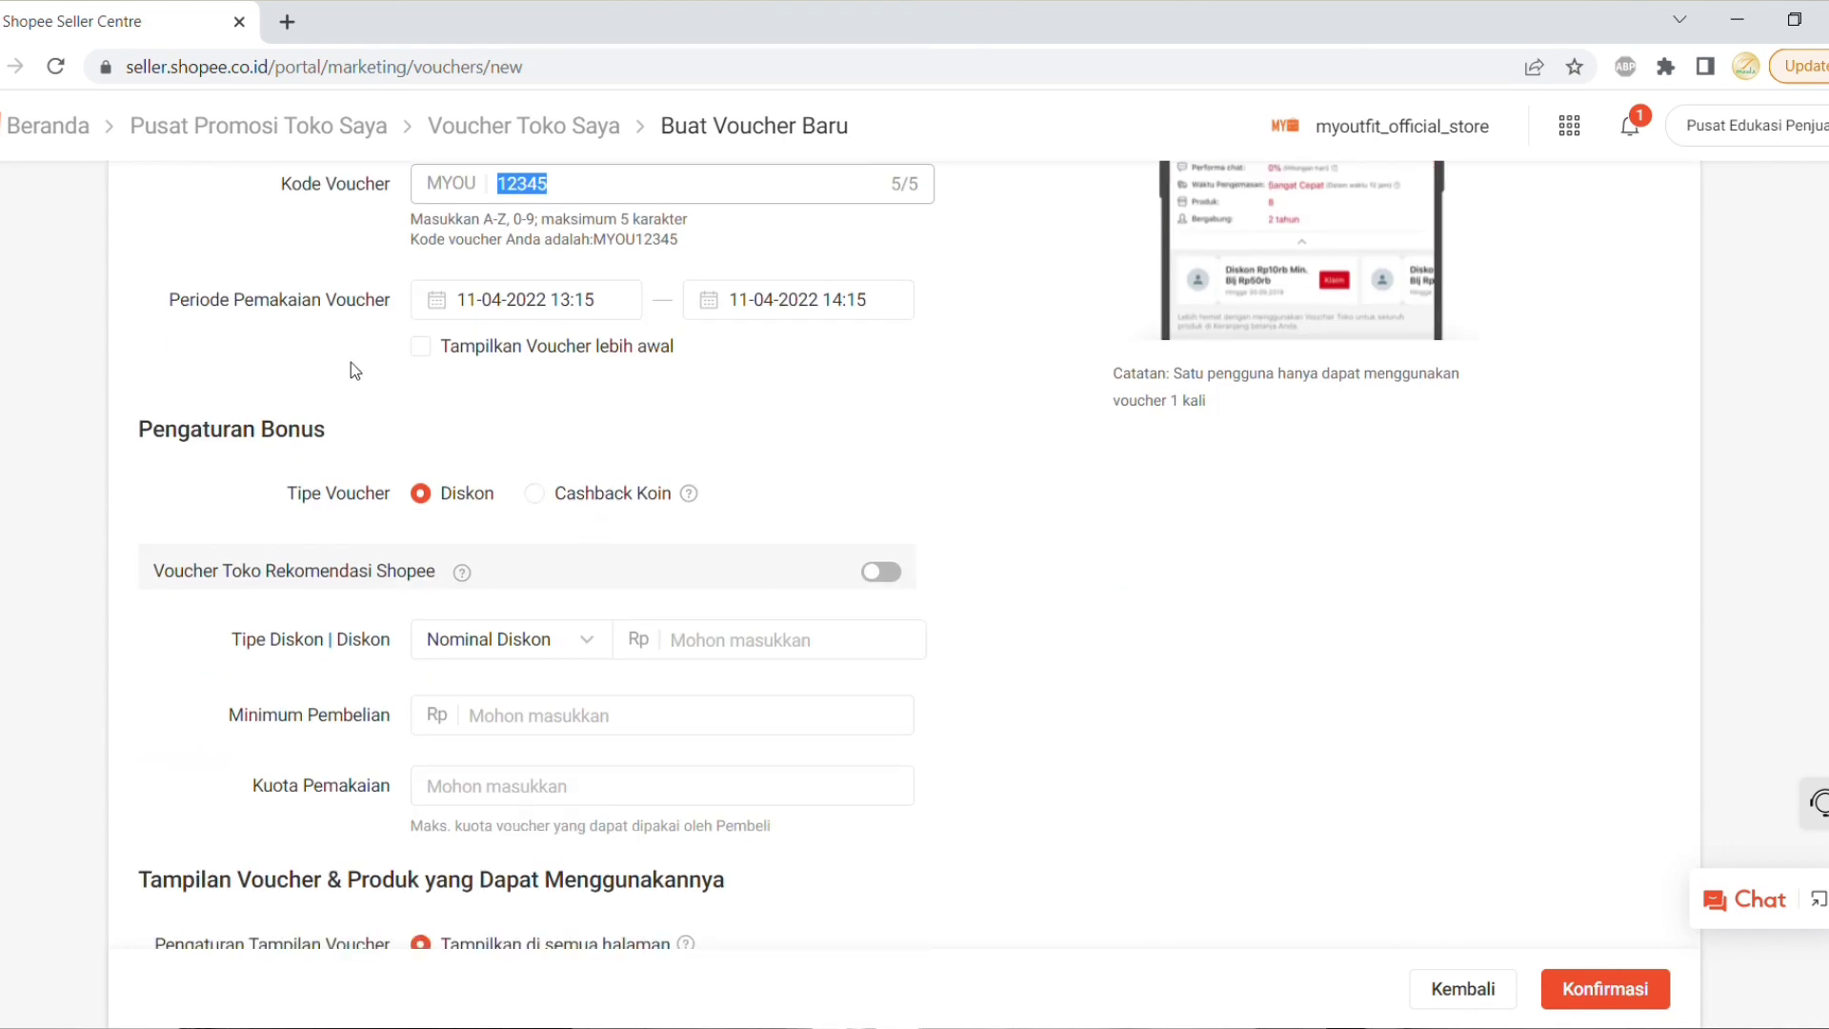
left_click(520, 307)
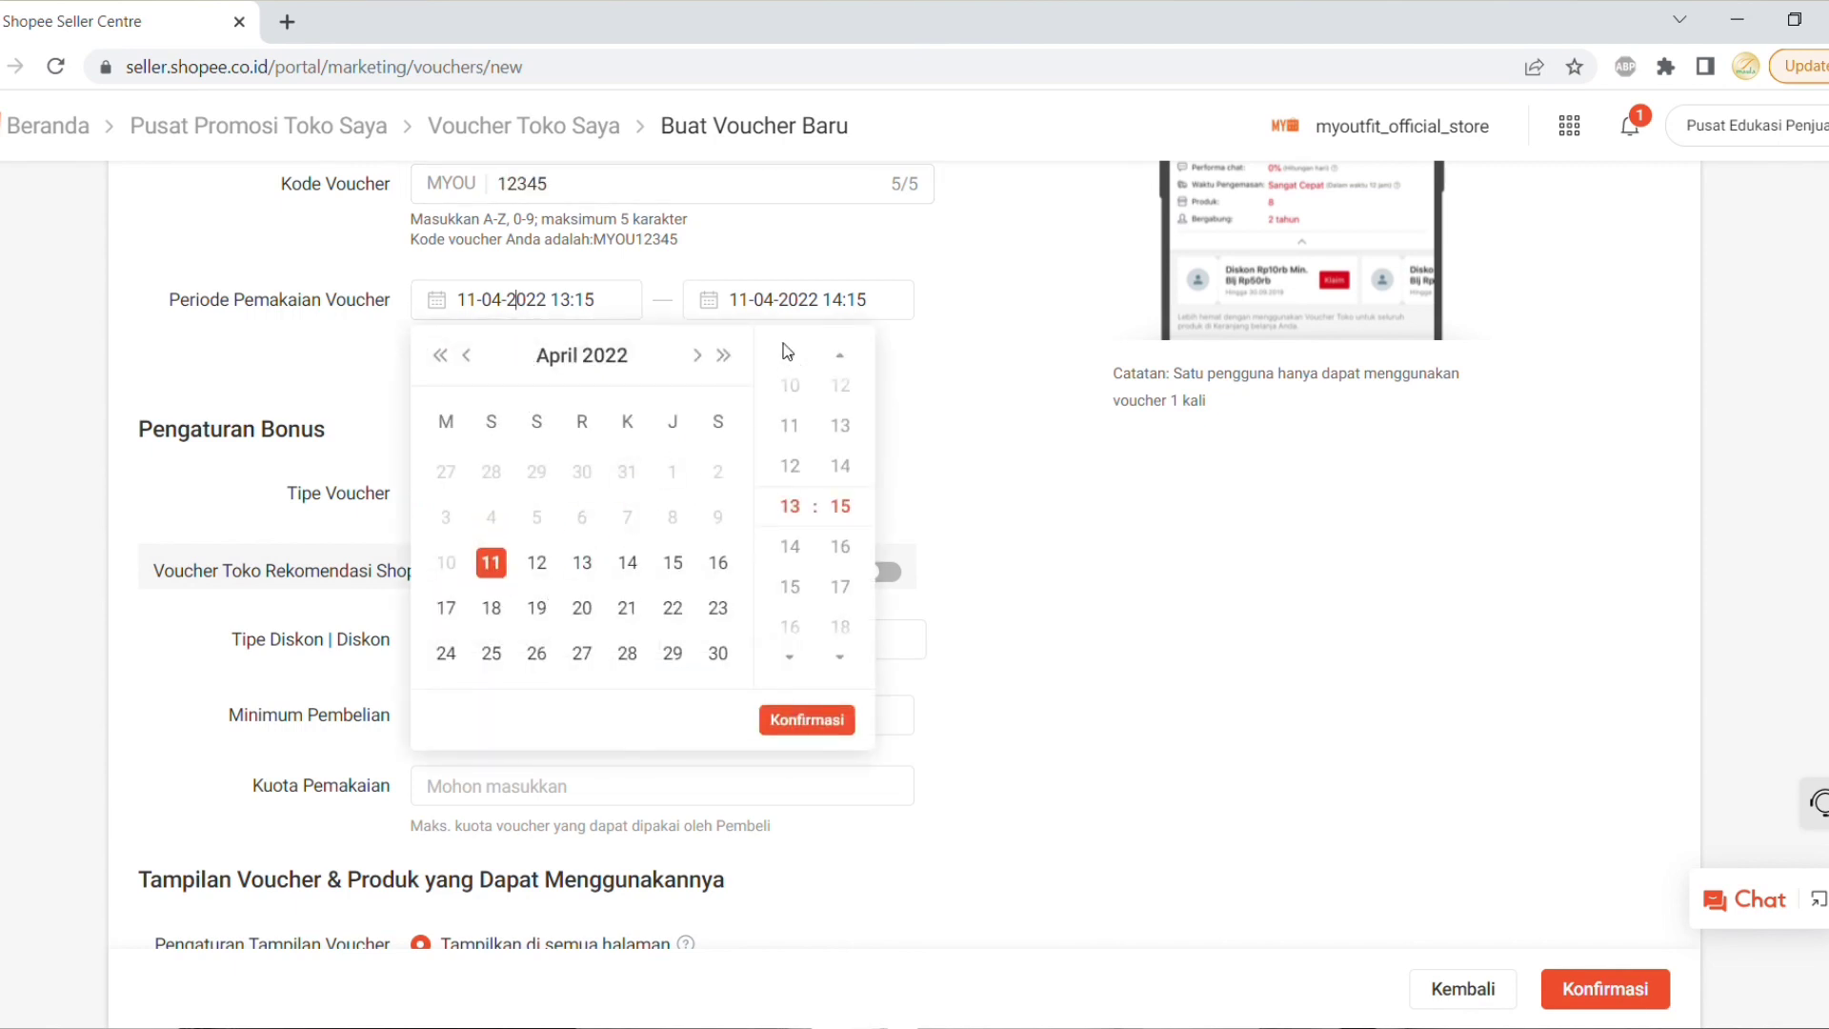
left_click(928, 347)
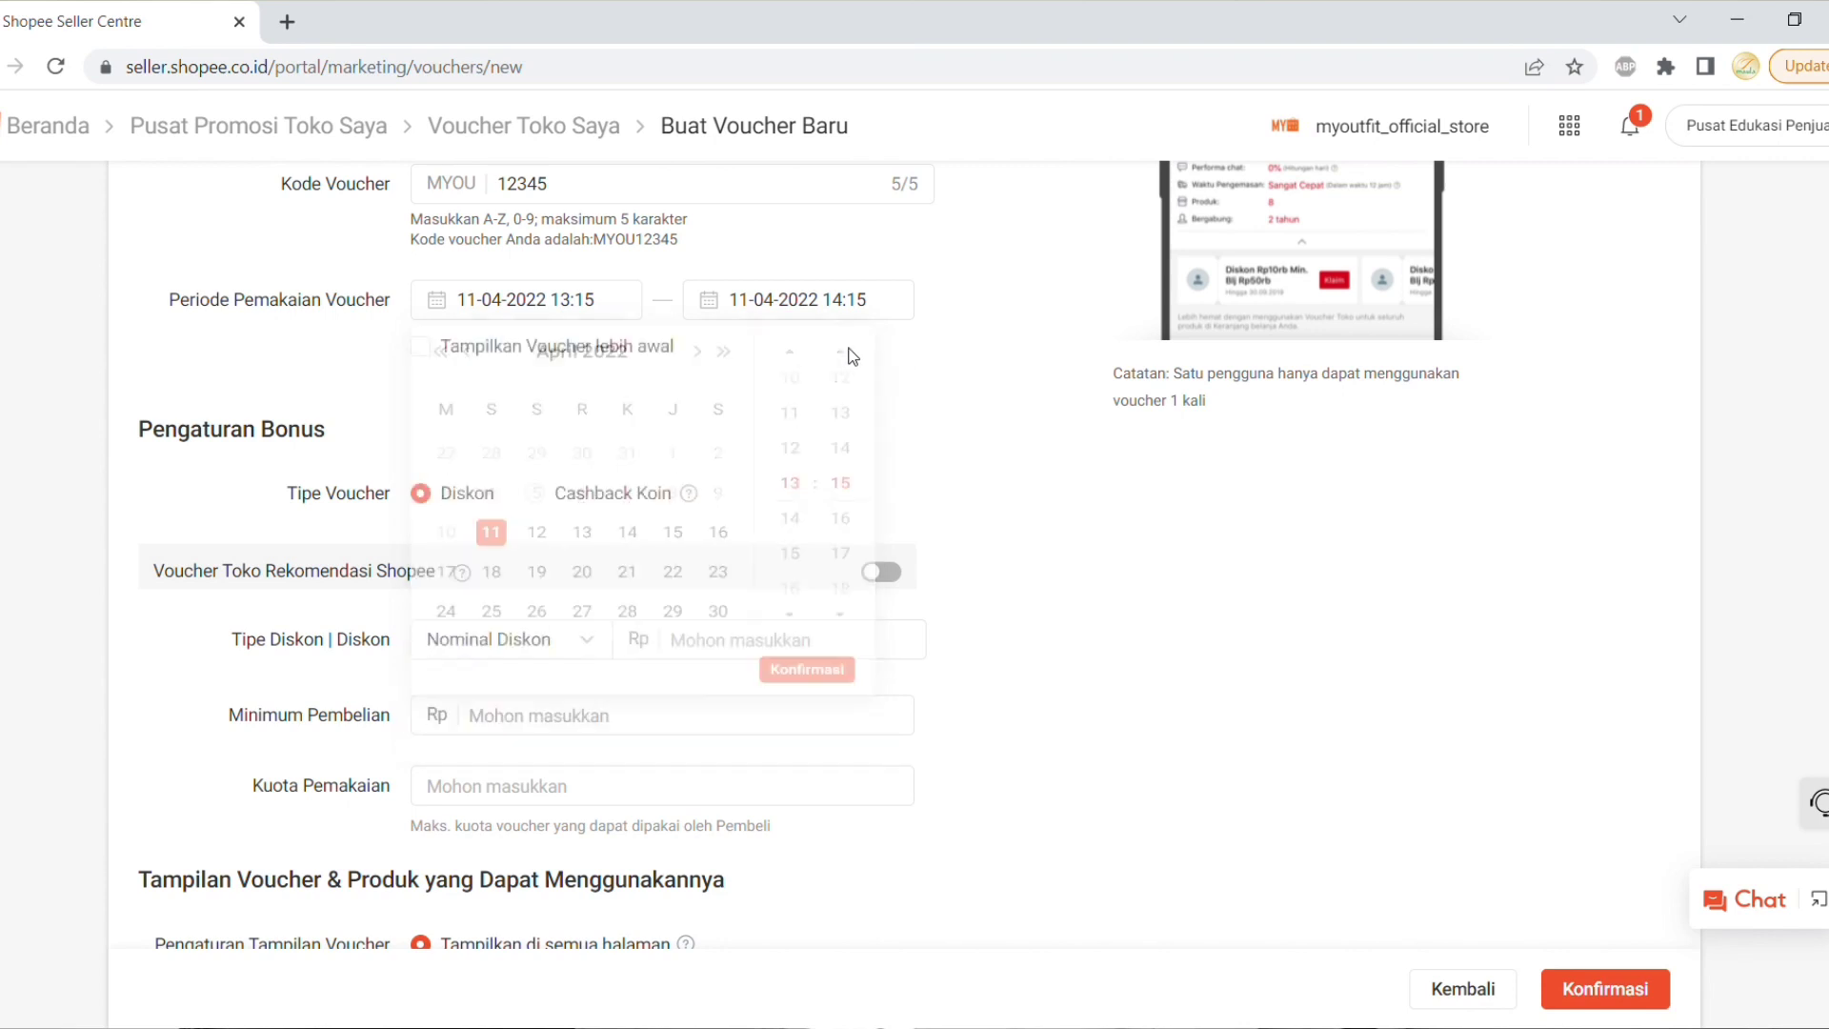
left_click(522, 306)
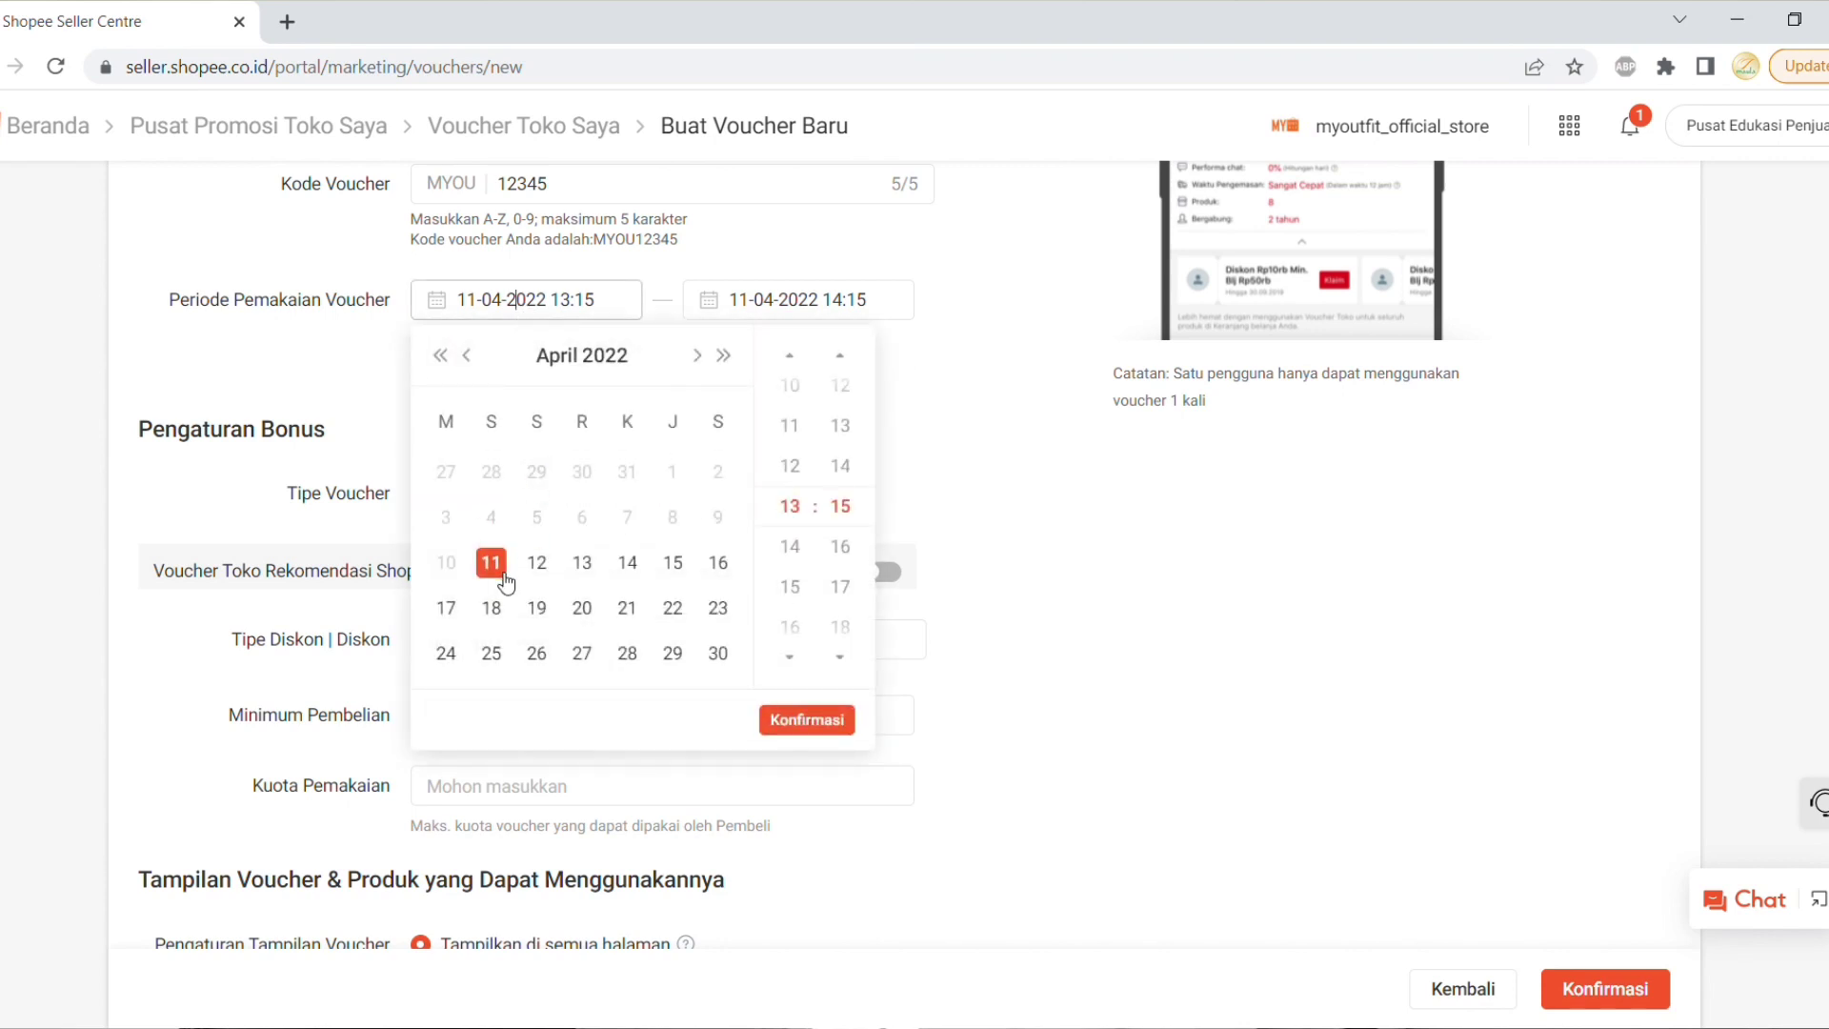
left_click(788, 301)
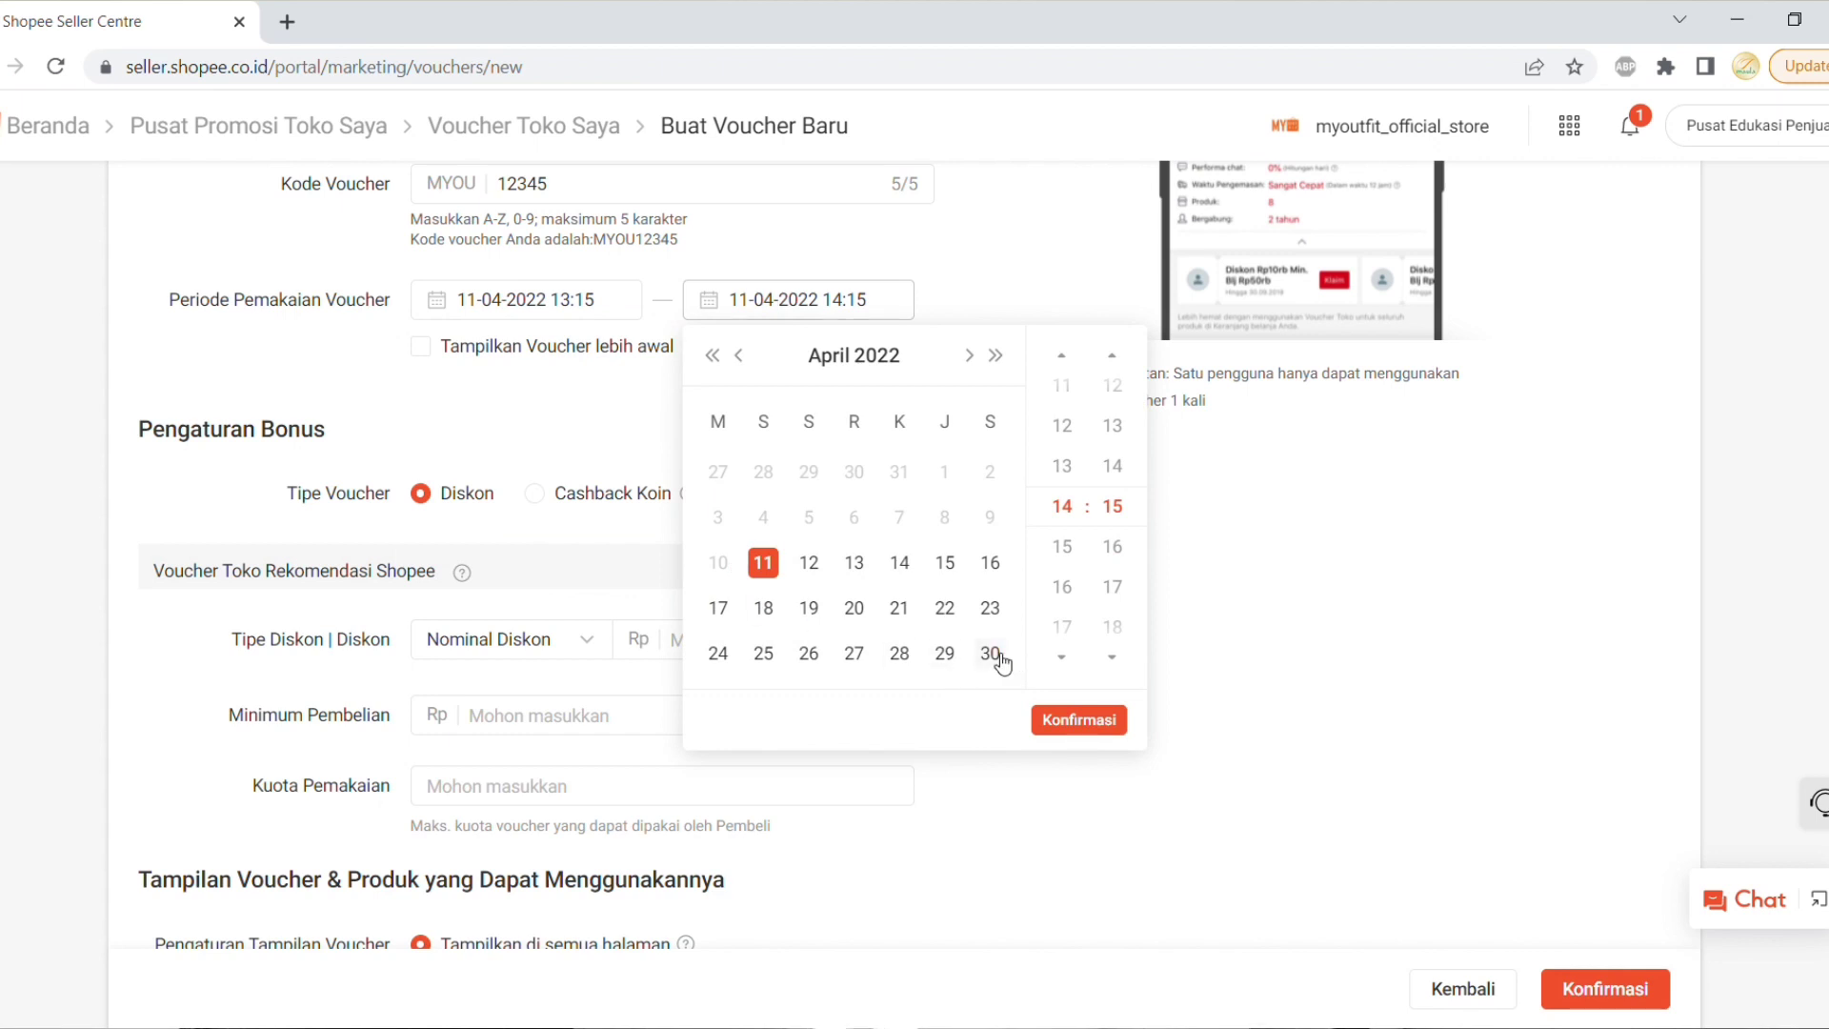
left_click(995, 654)
left_click(1081, 721)
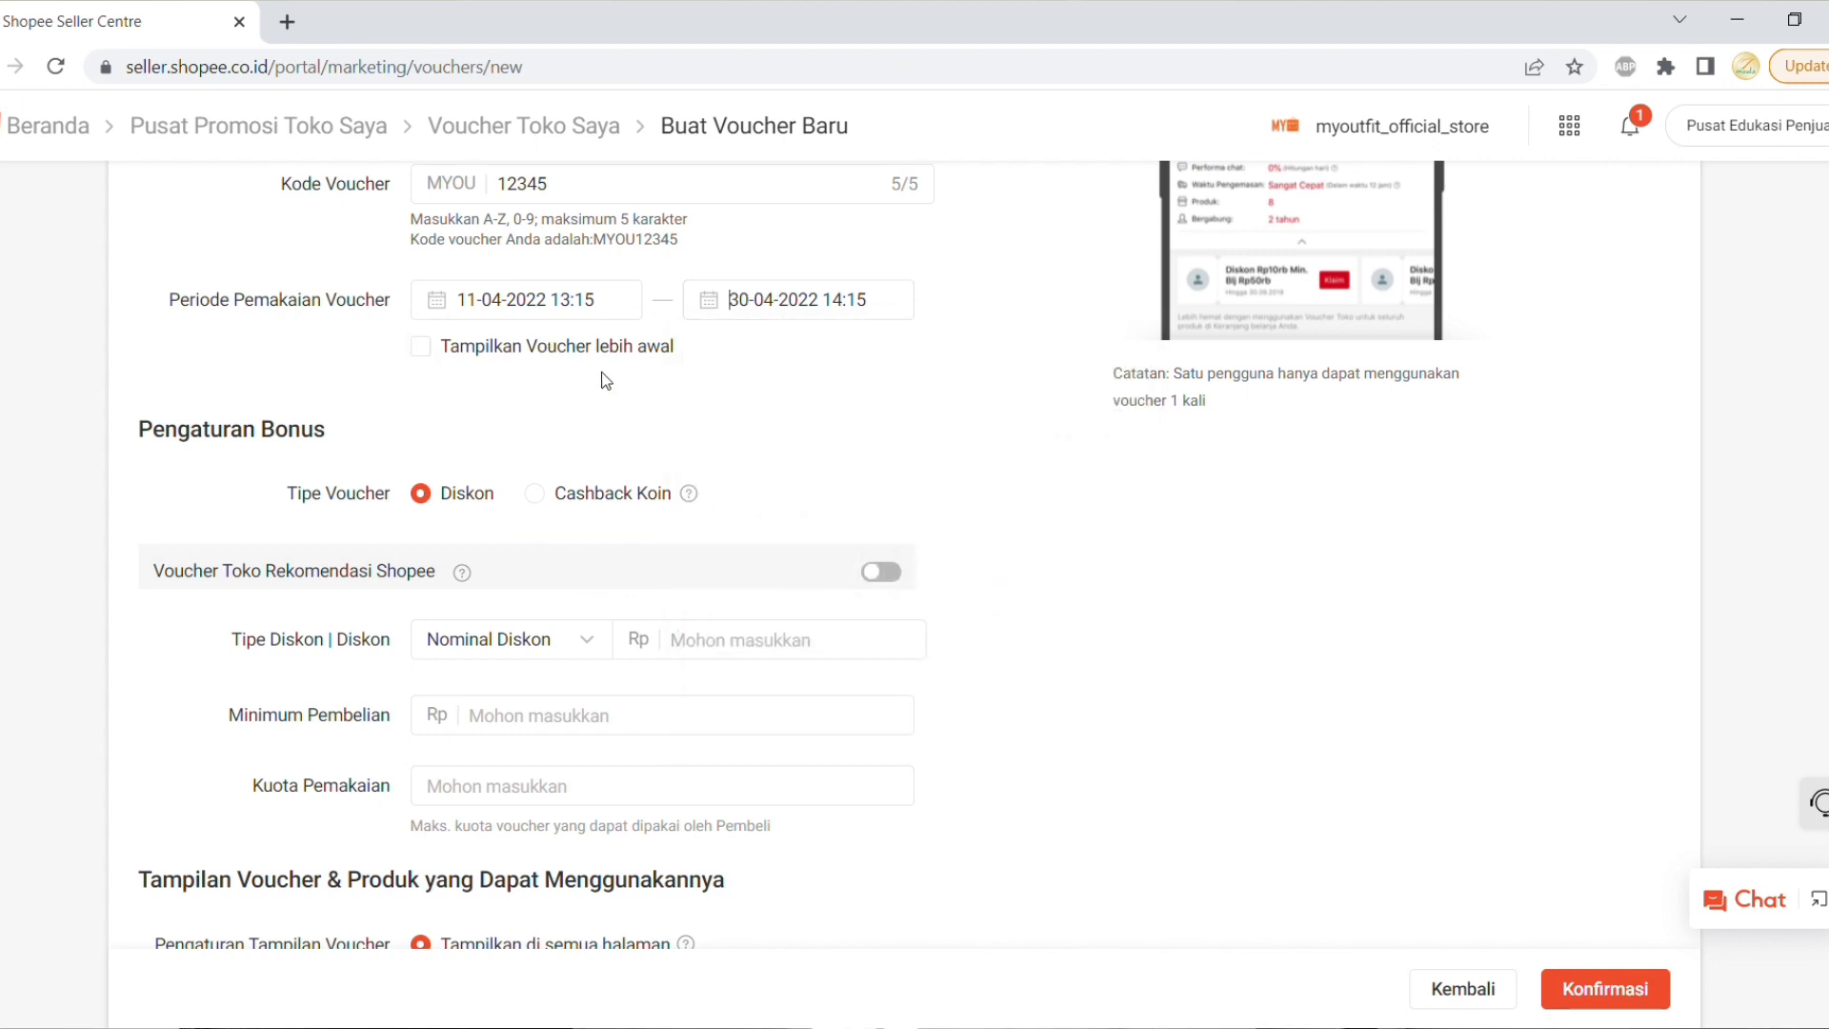
Try the Tampilkan Voucher lebih awal option and the Cashback Koin type, clearing the option and reselecting Diskon
left_click(420, 347)
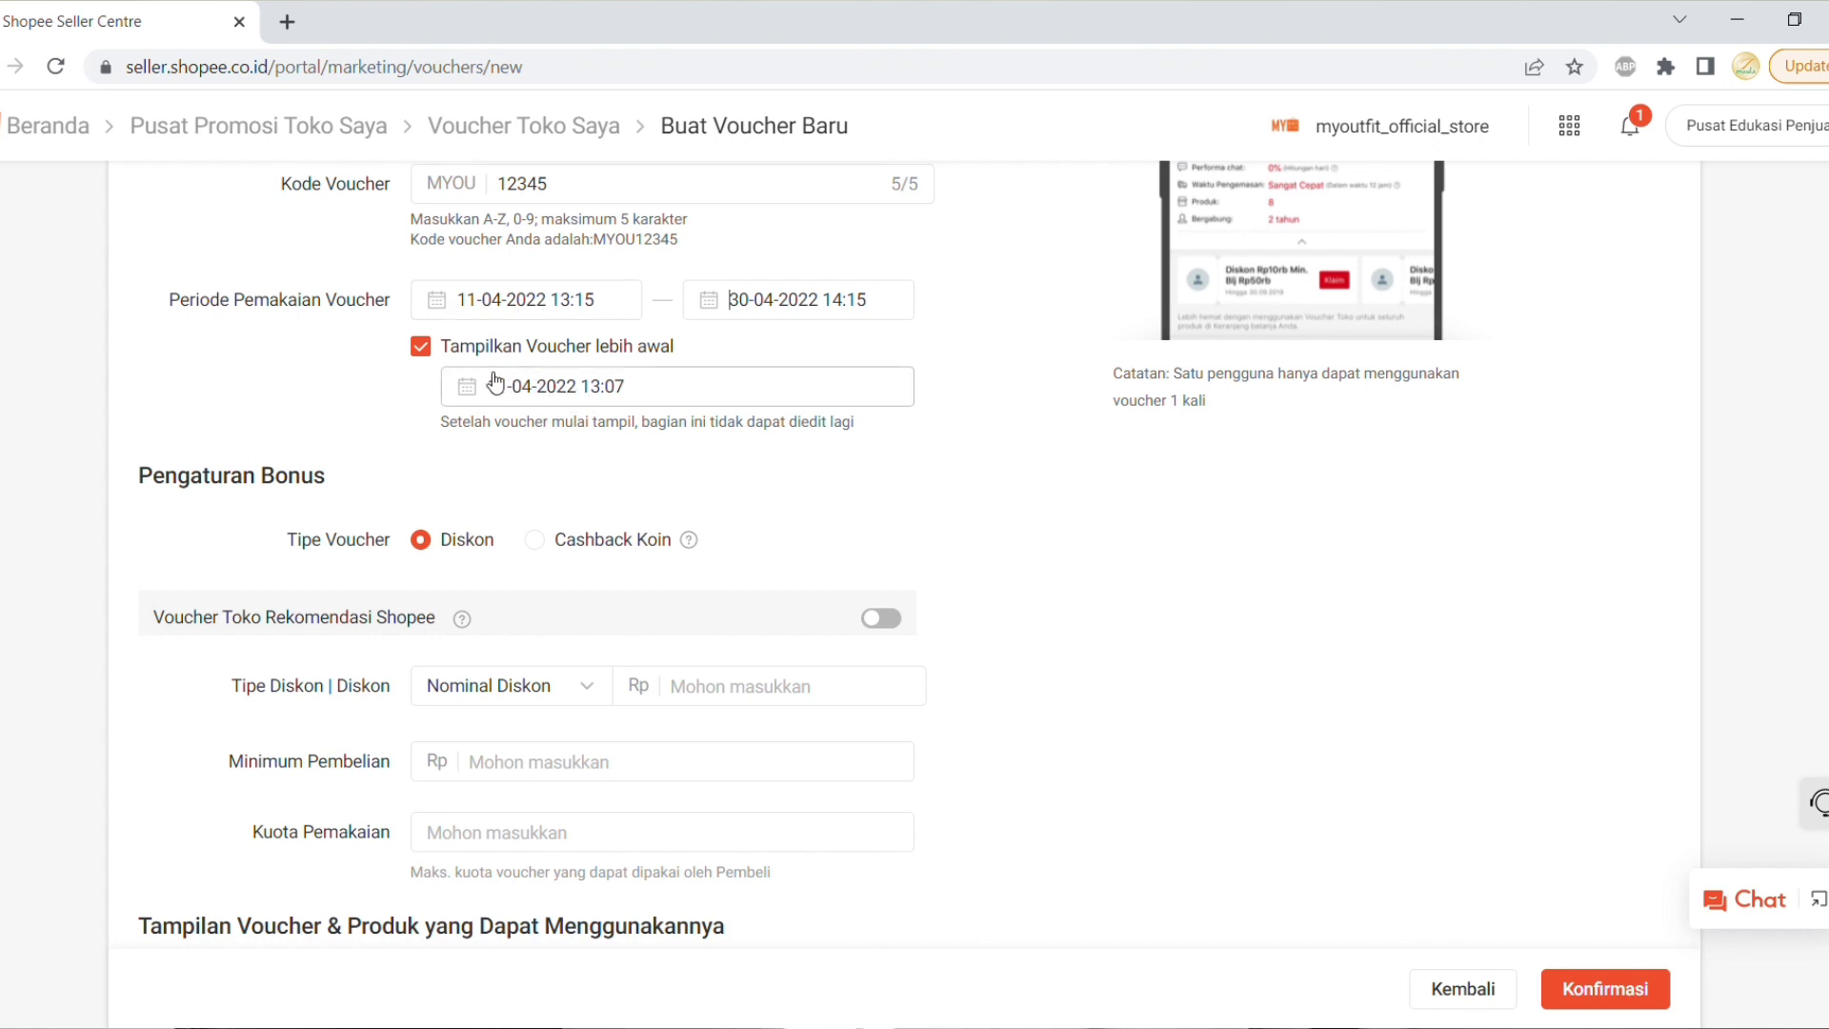
left_click(426, 355)
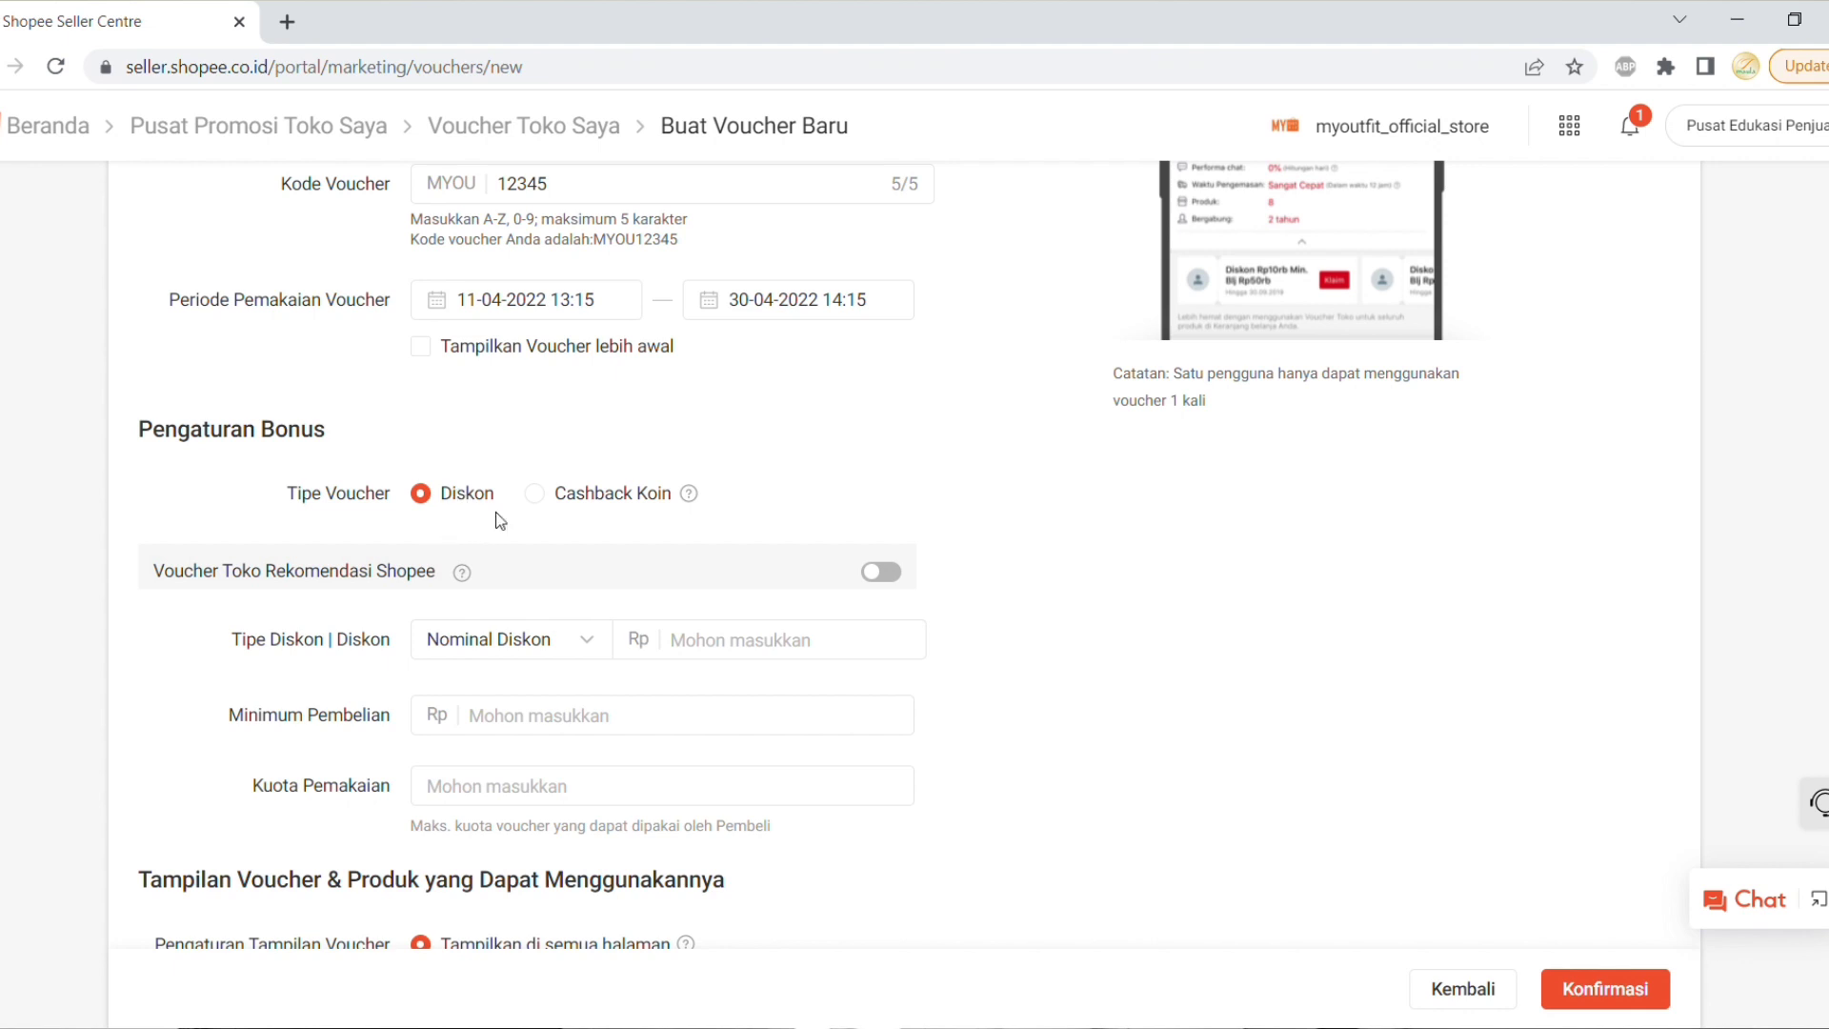
left_click(551, 499)
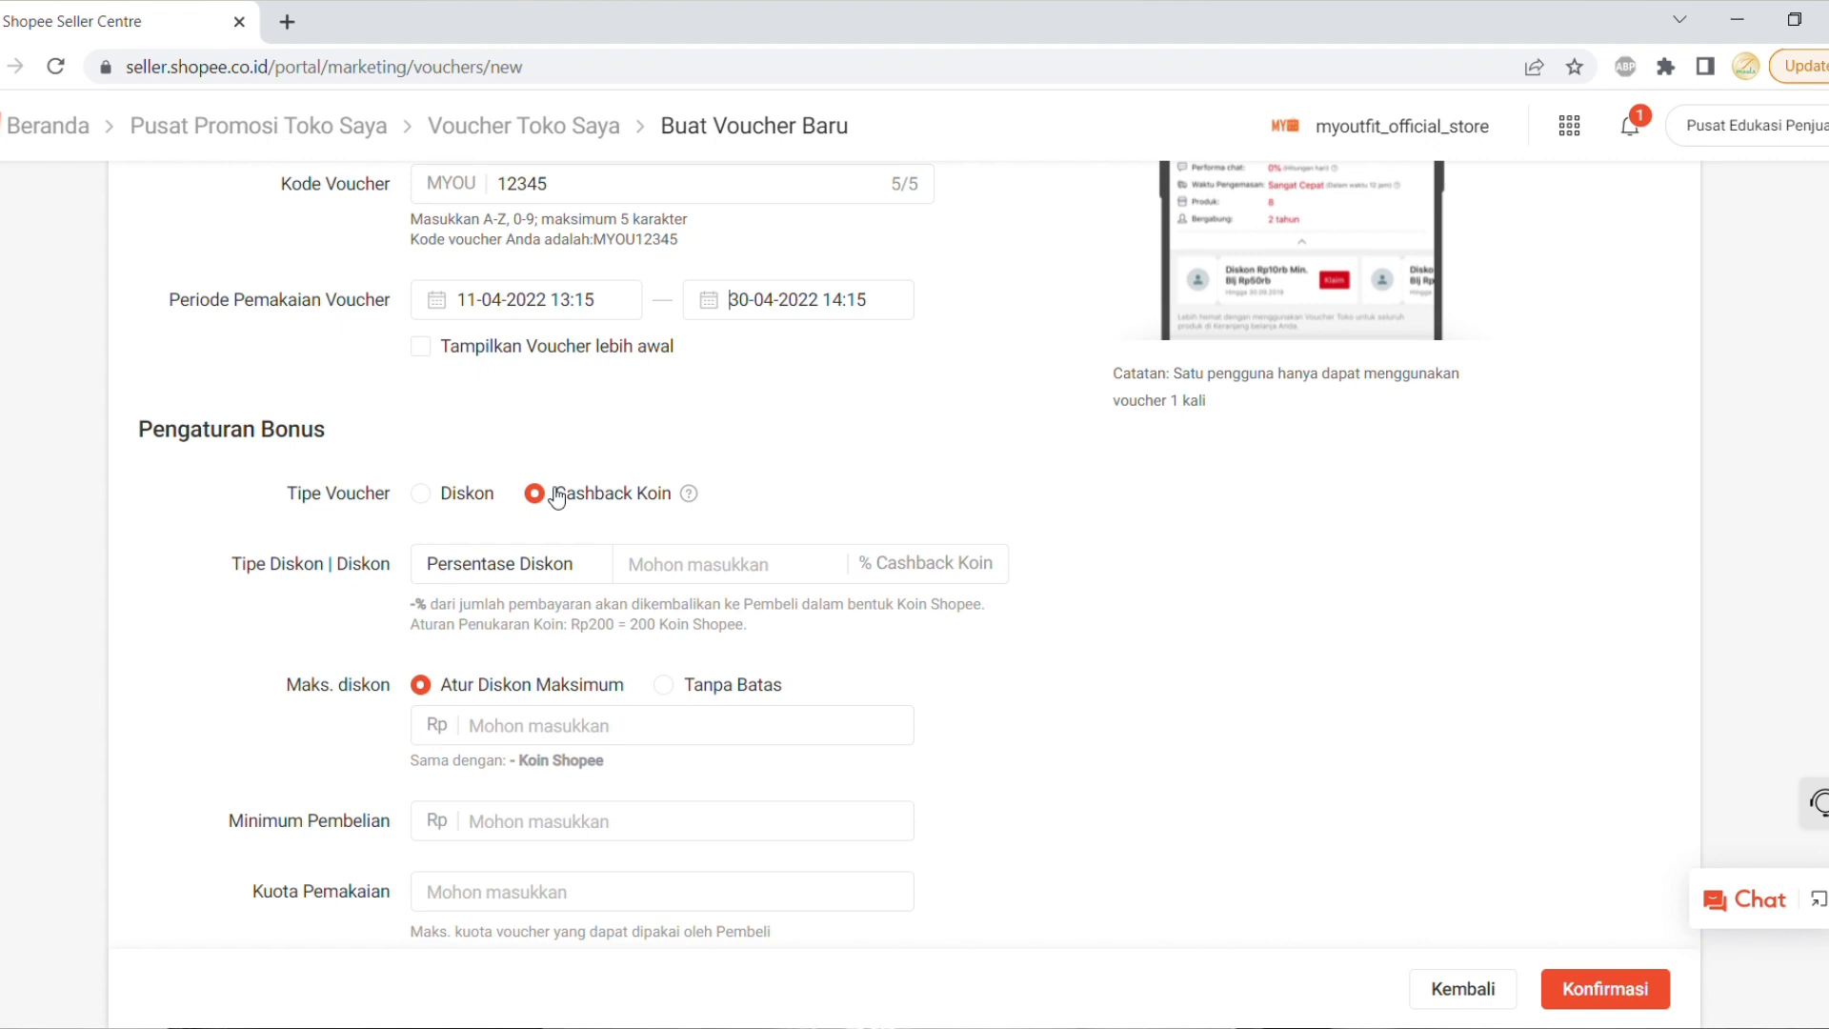
left_click(459, 496)
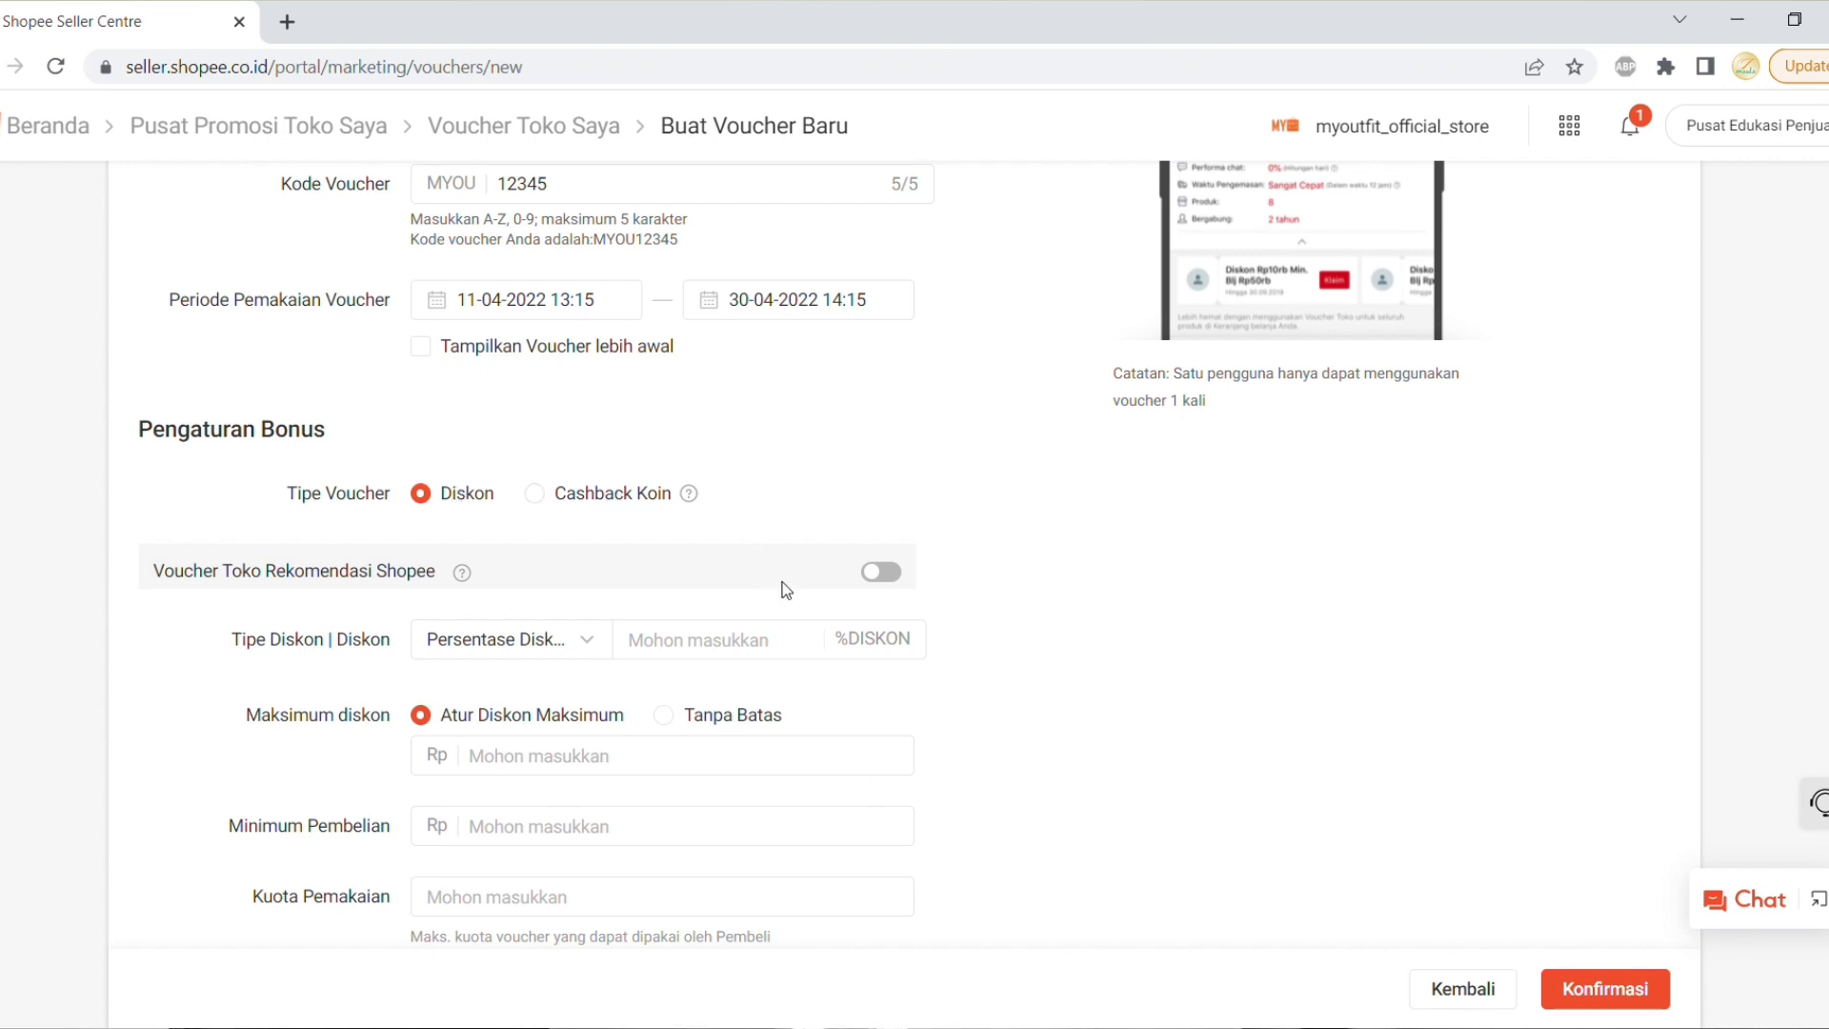
Turn on Voucher Toko Rekomendasi Shopee to review its suggested discount settings, and turn it back off
left_click(885, 574)
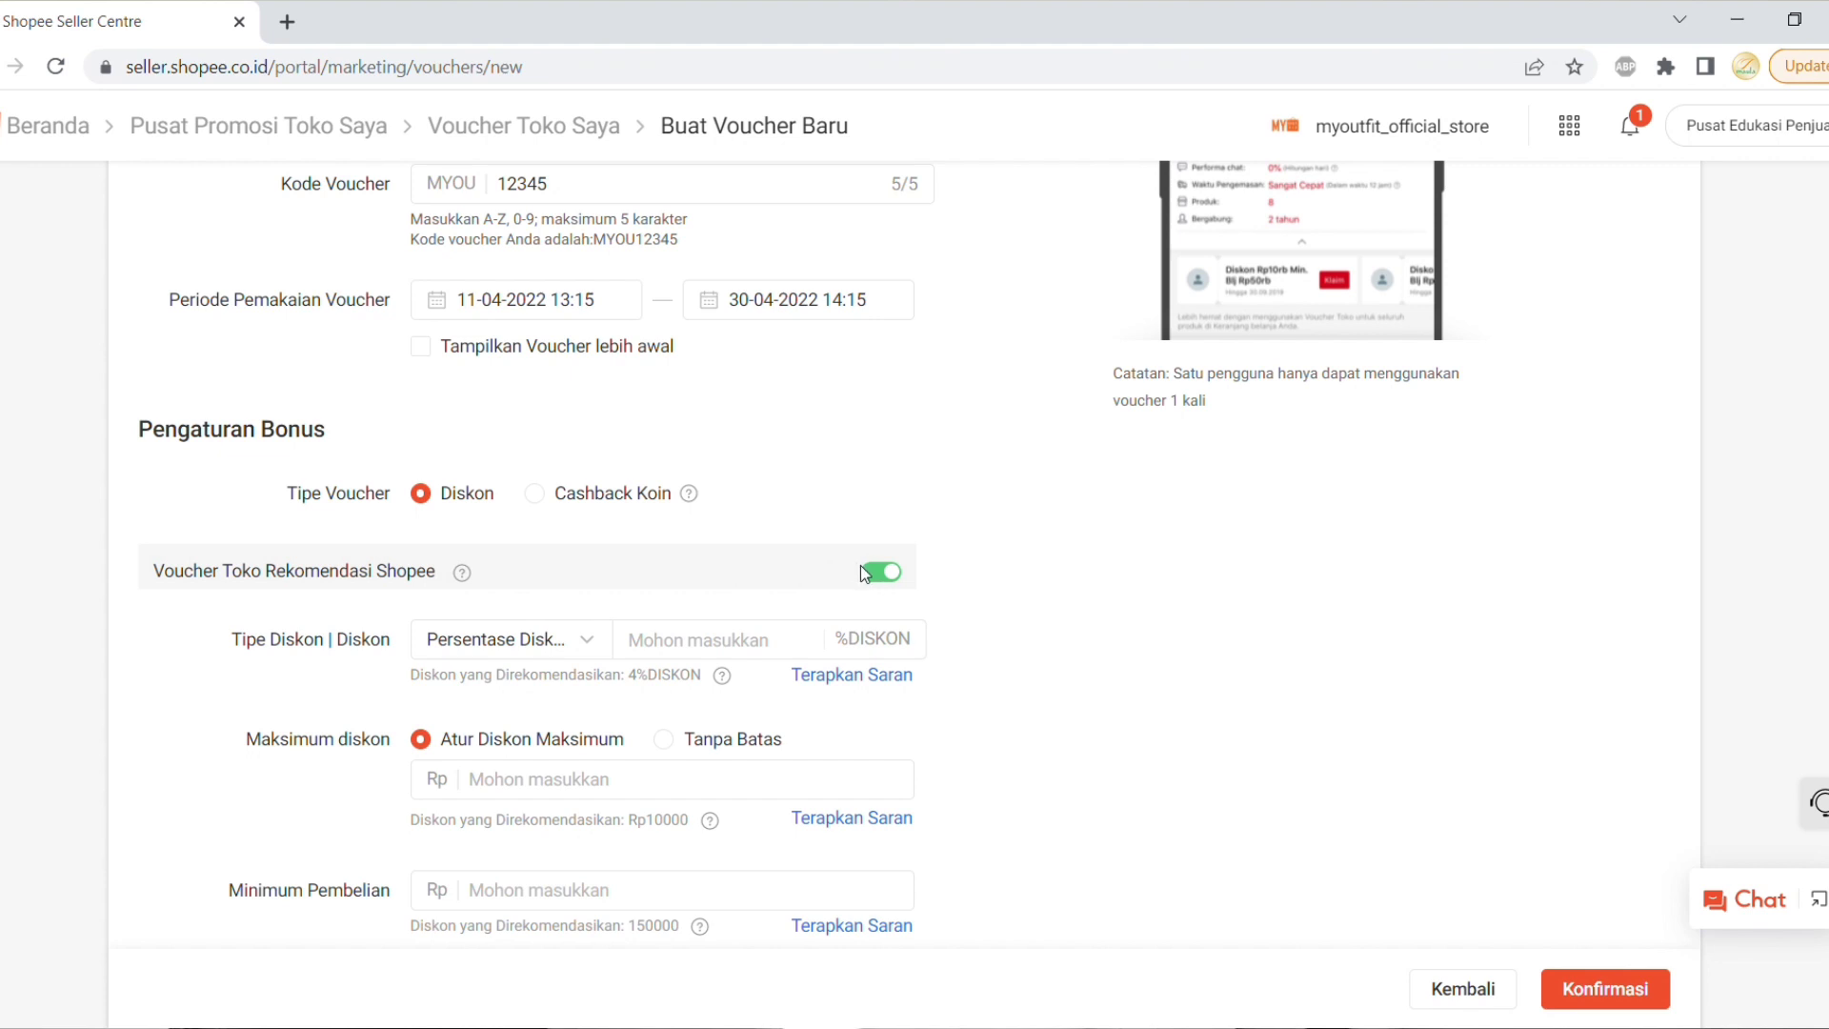
scroll(719, 598, "down", 6)
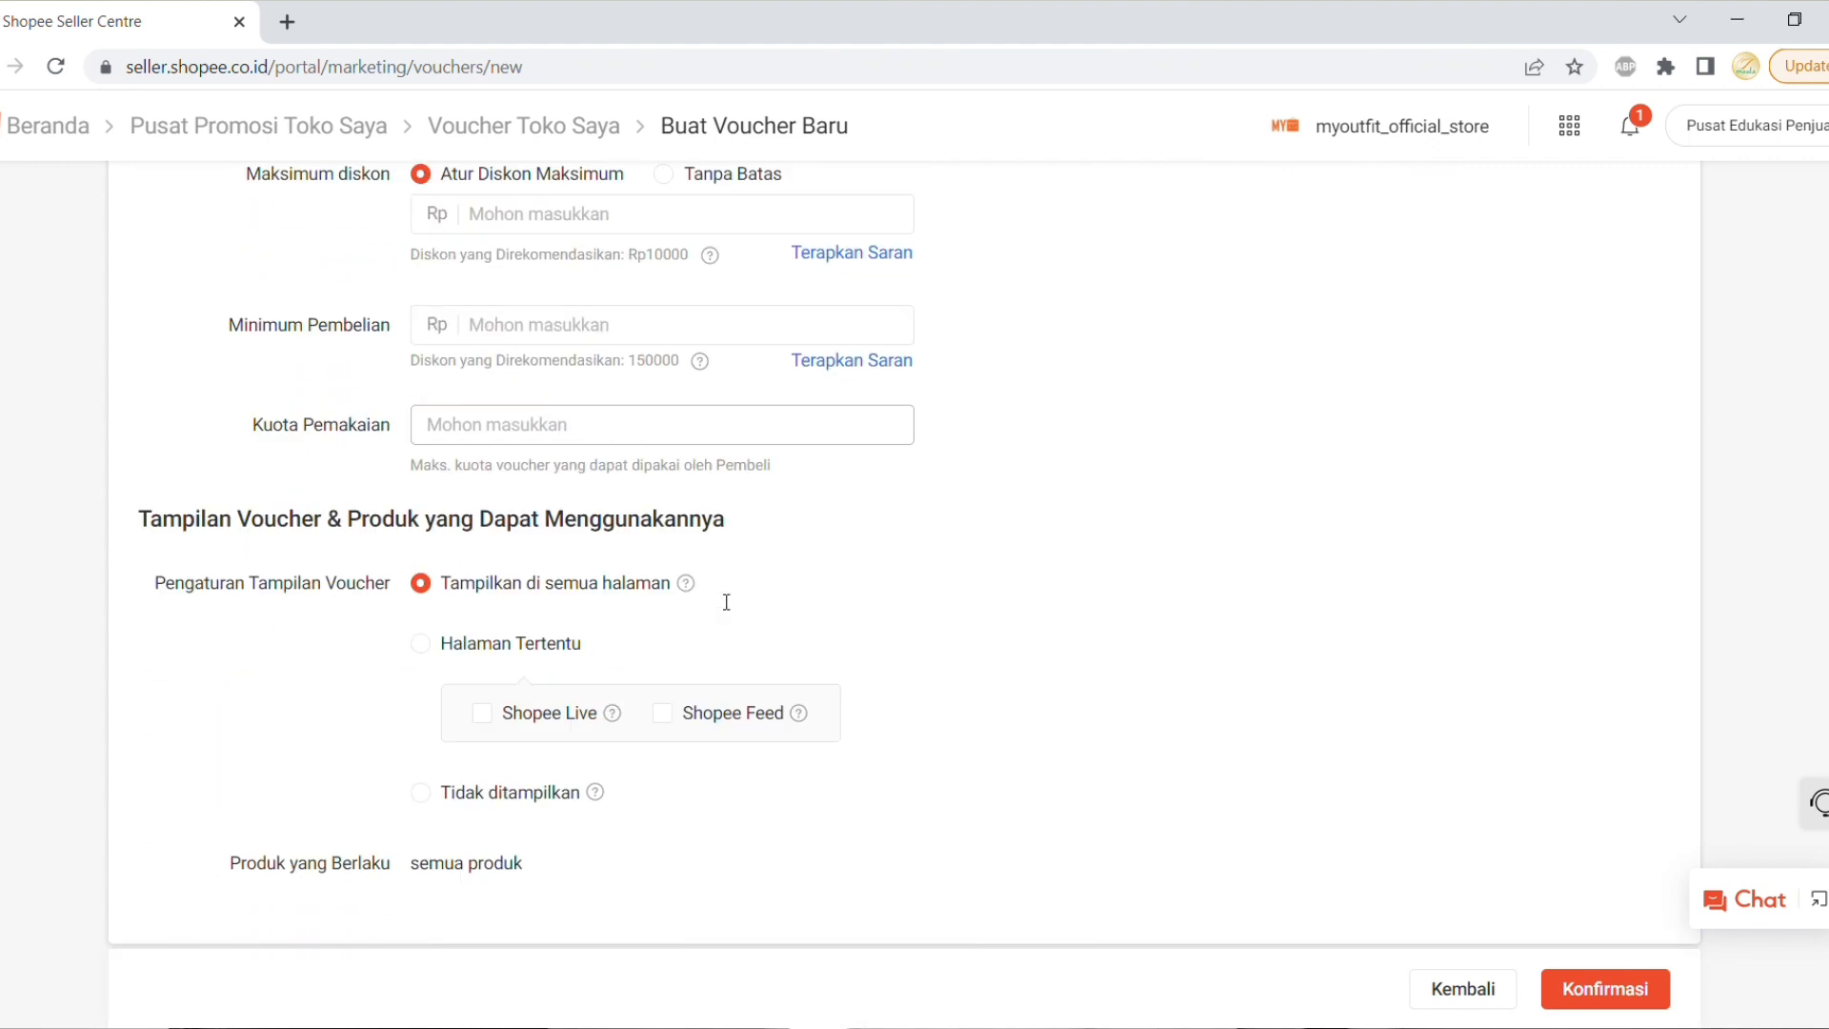
scroll(721, 600, "up", 7)
scroll(828, 579, "down", 4)
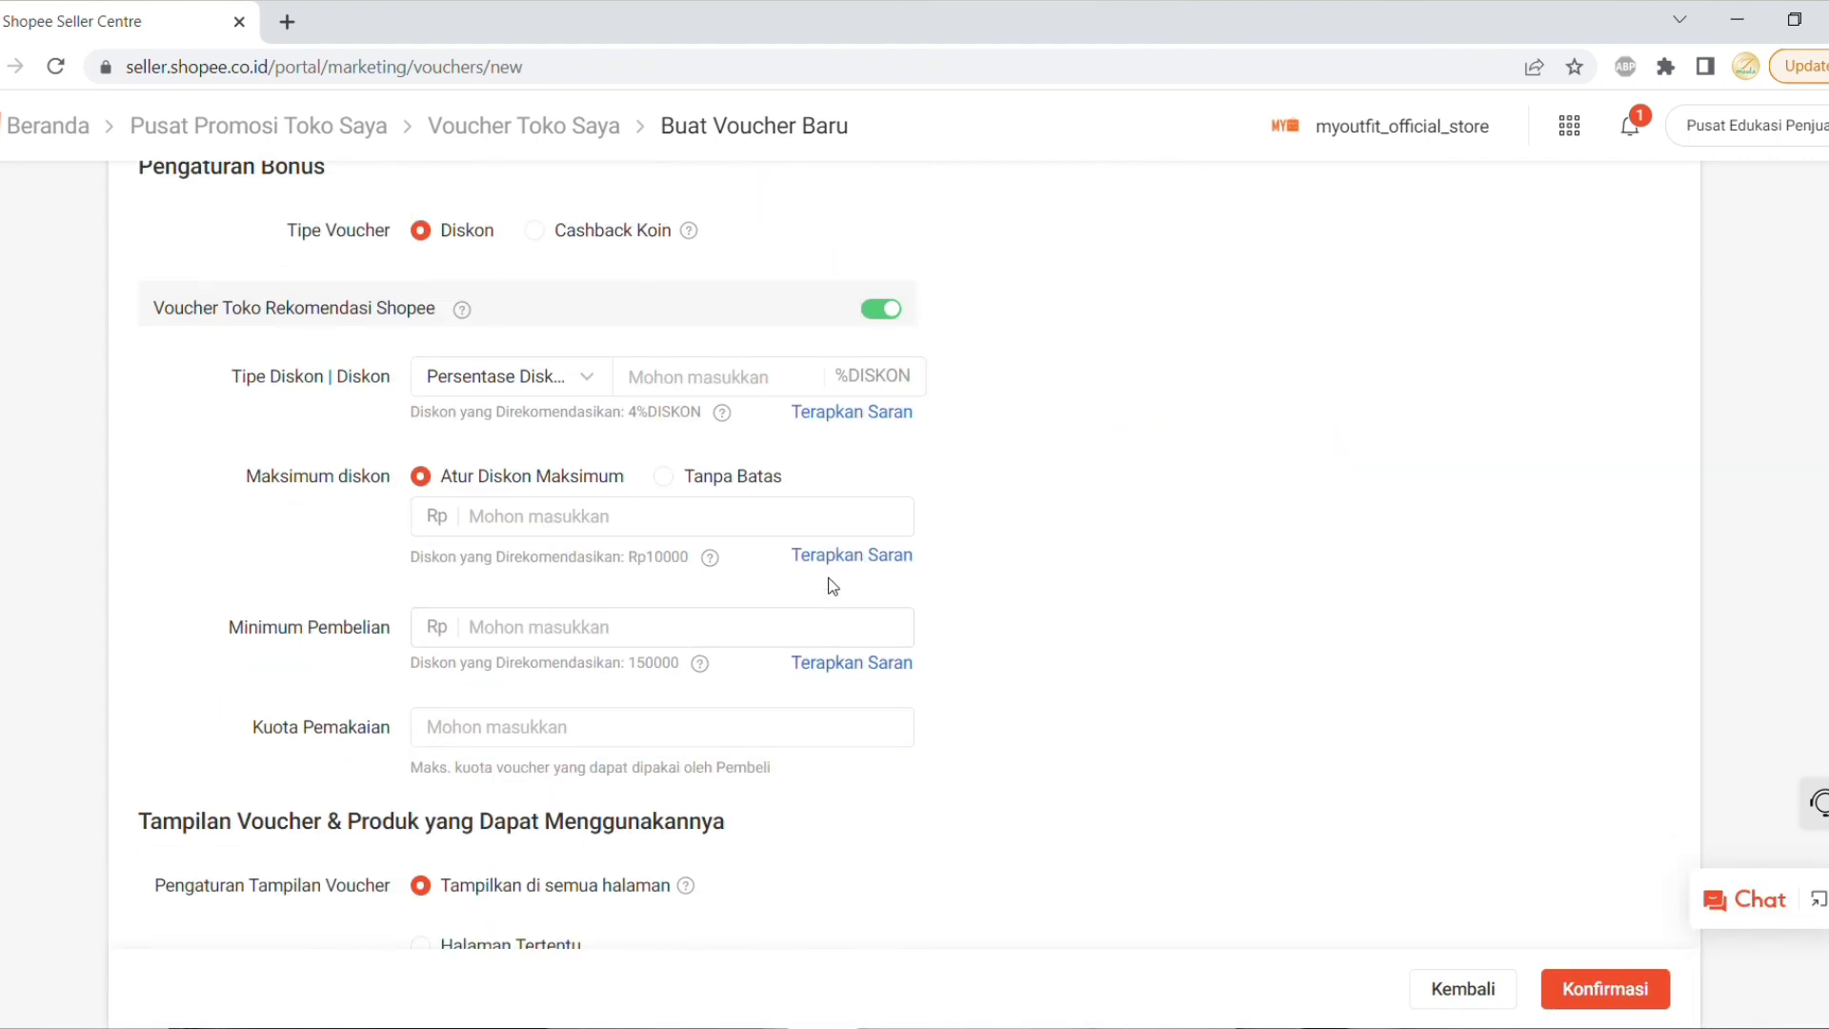
left_click(891, 317)
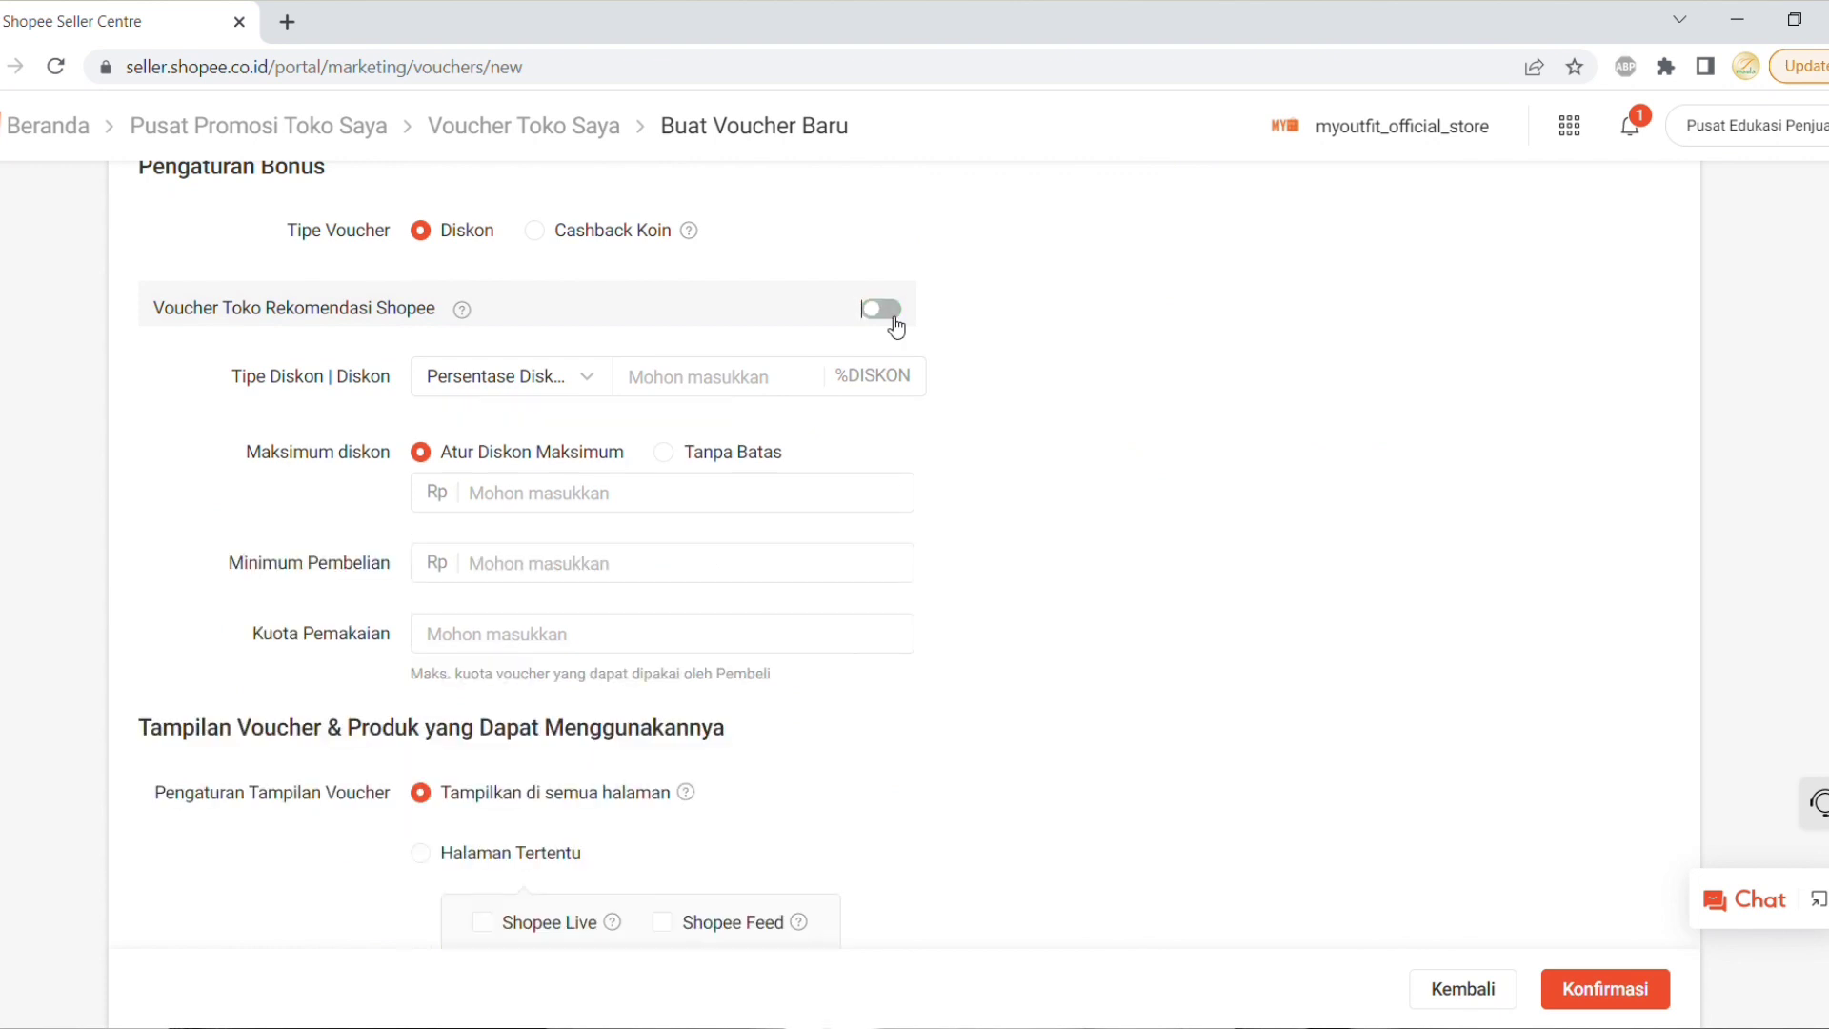
left_click(892, 314)
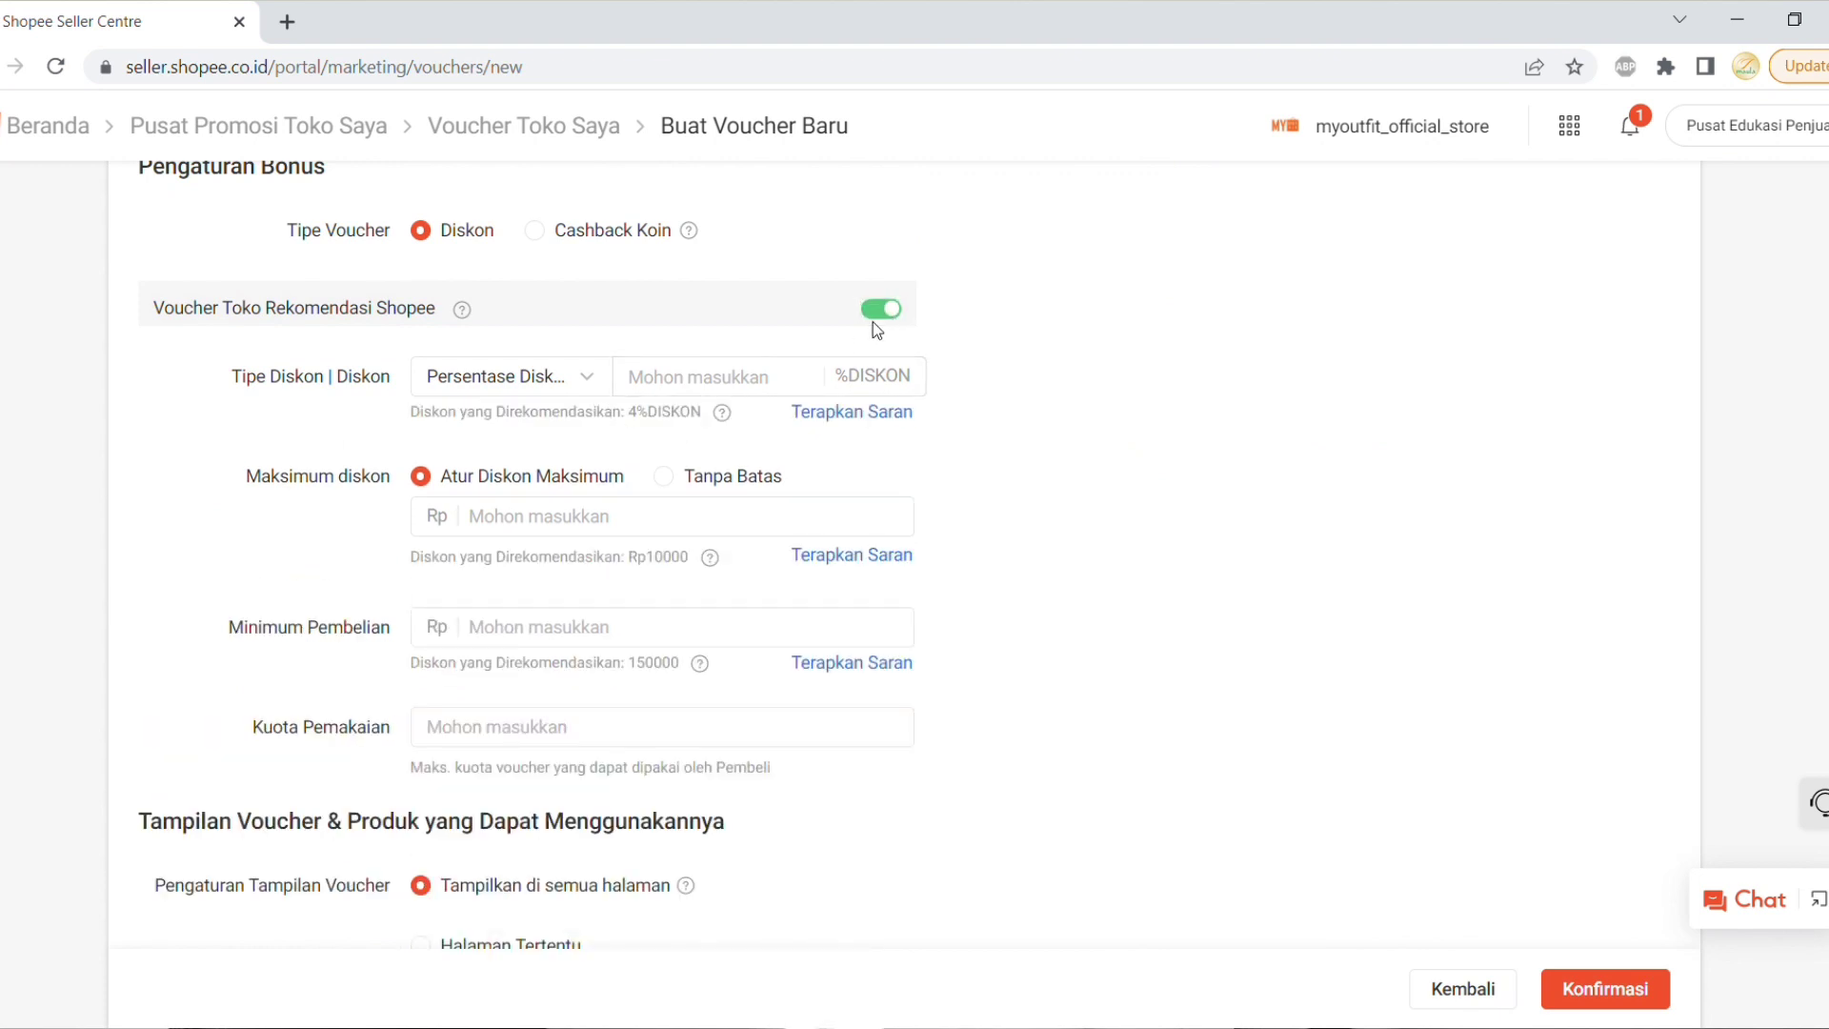
left_click(892, 314)
left_click(892, 314)
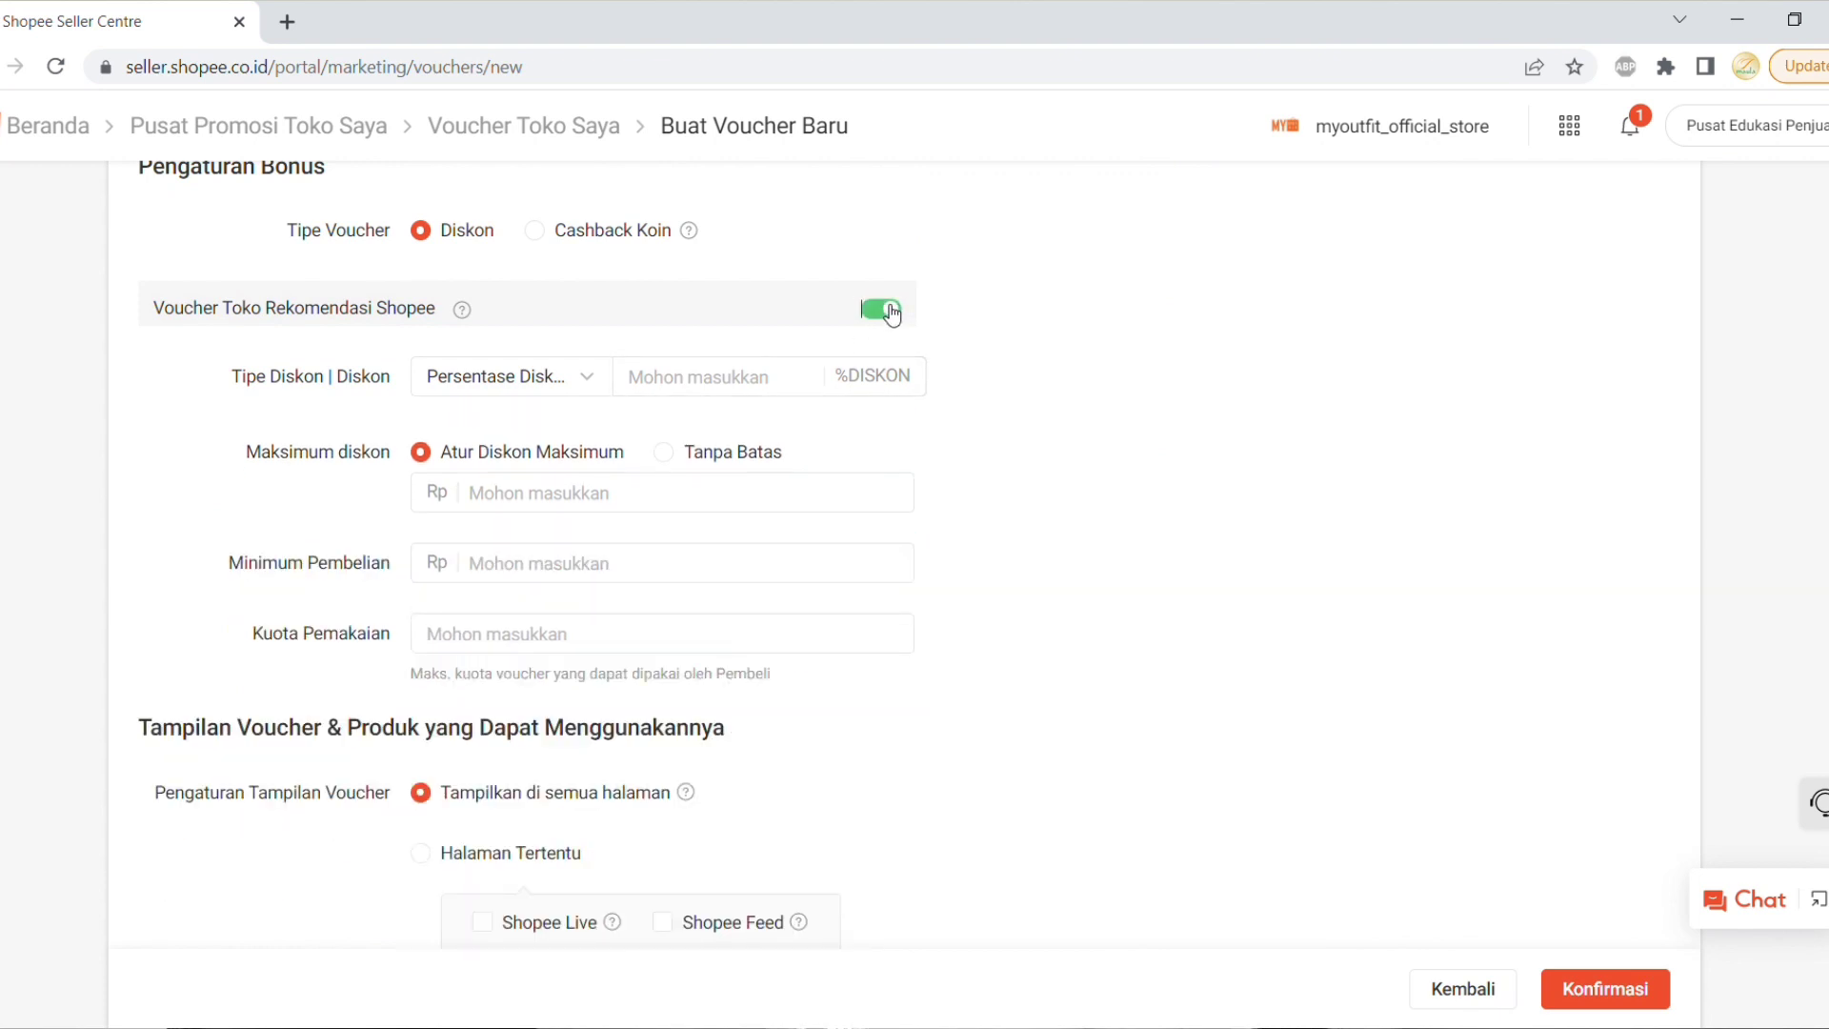
left_click(890, 312)
Compare Nominal Diskon and Persentase Diskon as the discount type, ending on Nominal Diskon
left_click(453, 386)
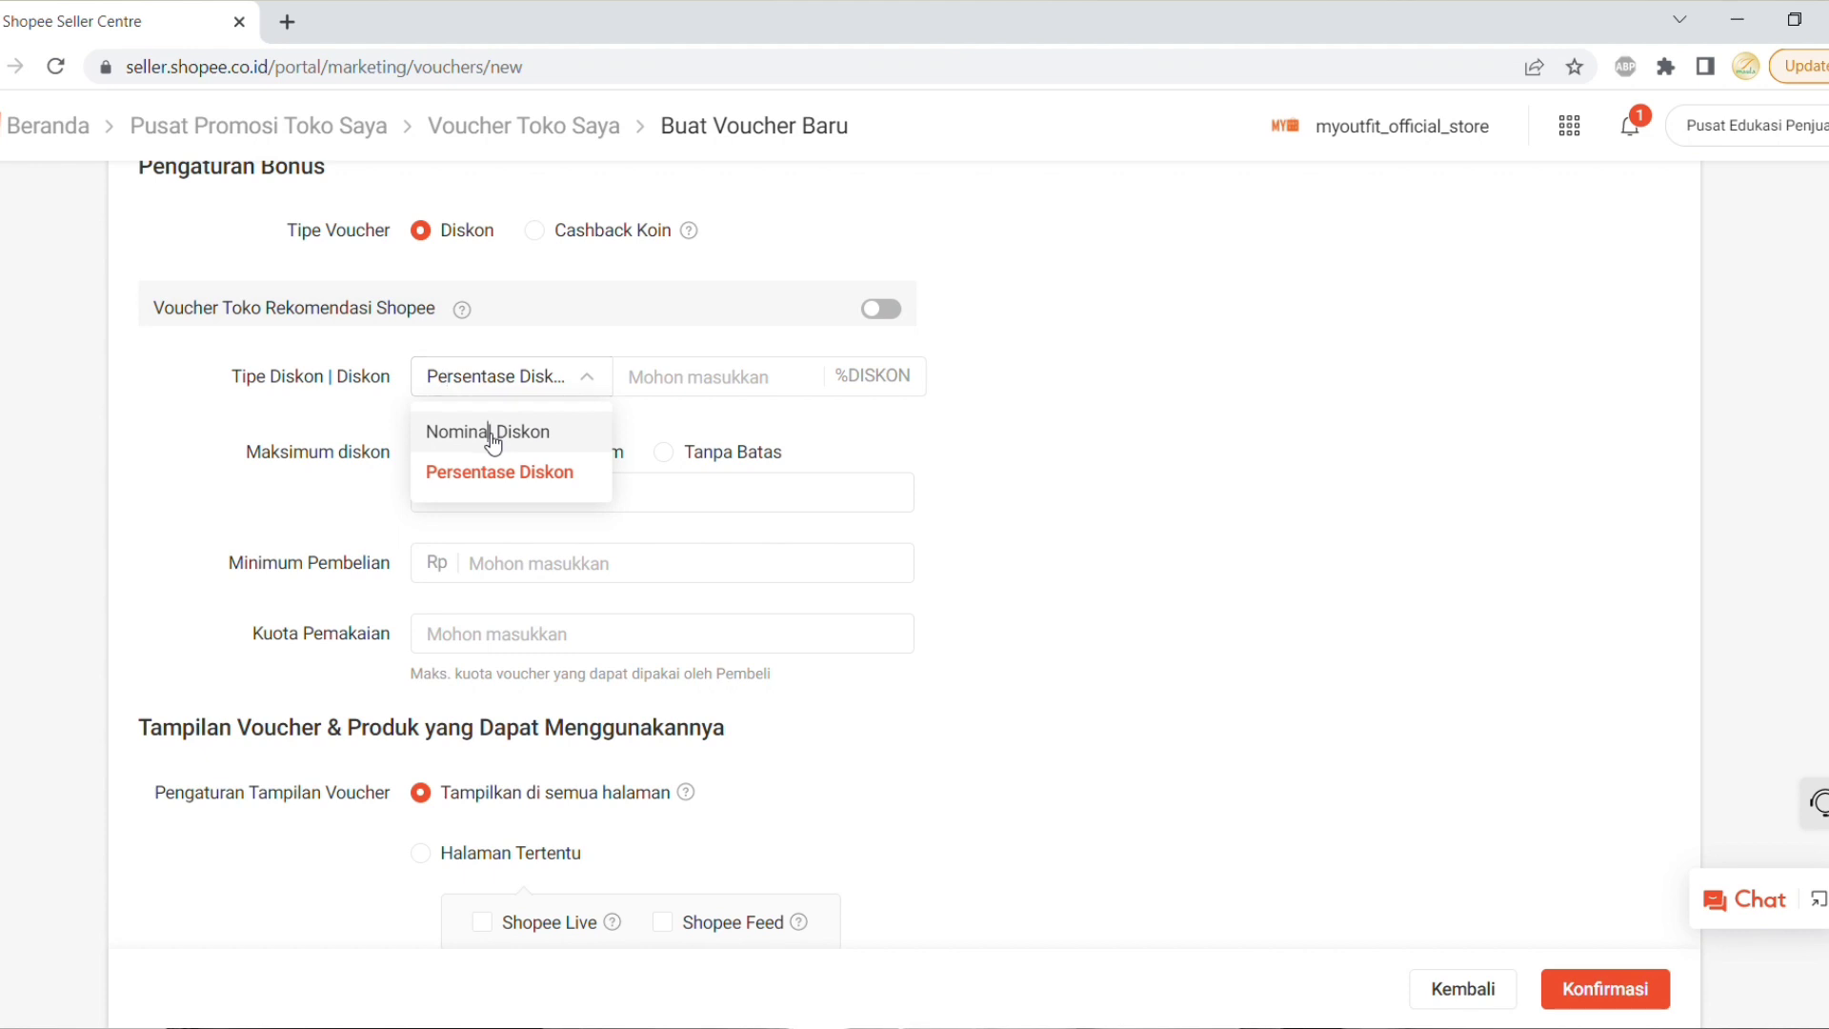
left_click(493, 430)
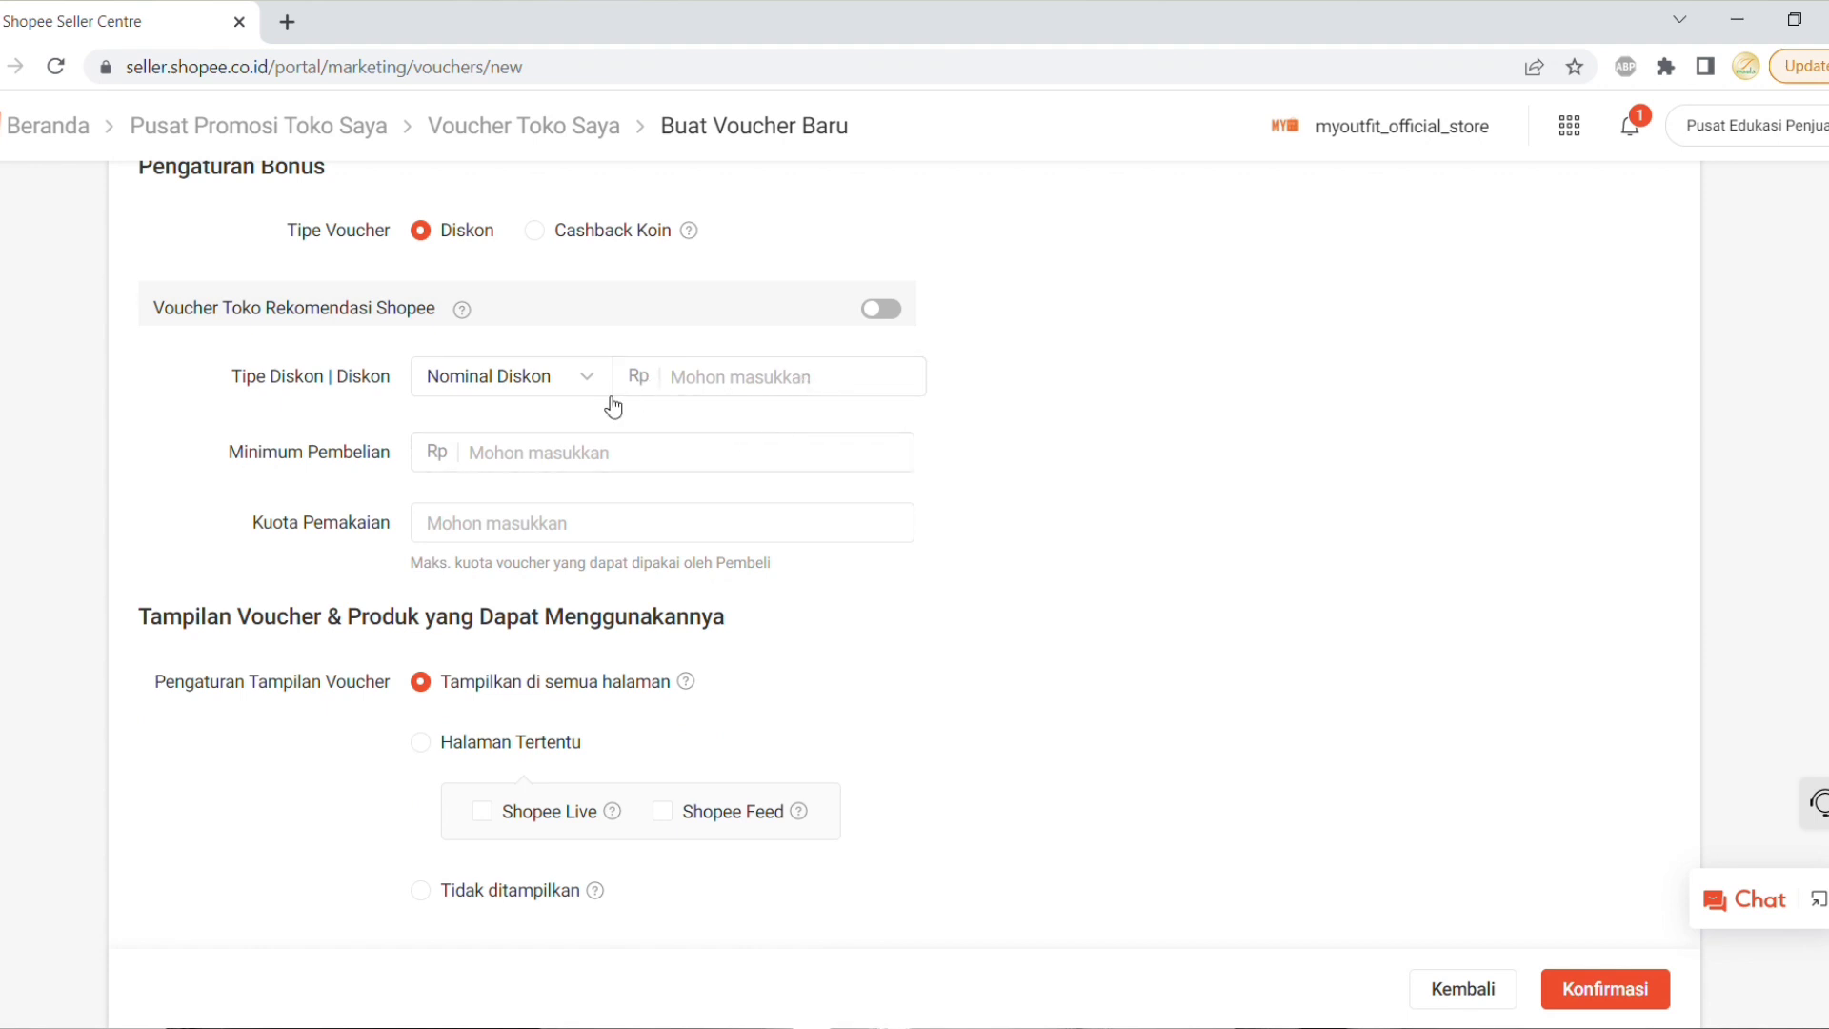
left_click(555, 379)
left_click(531, 471)
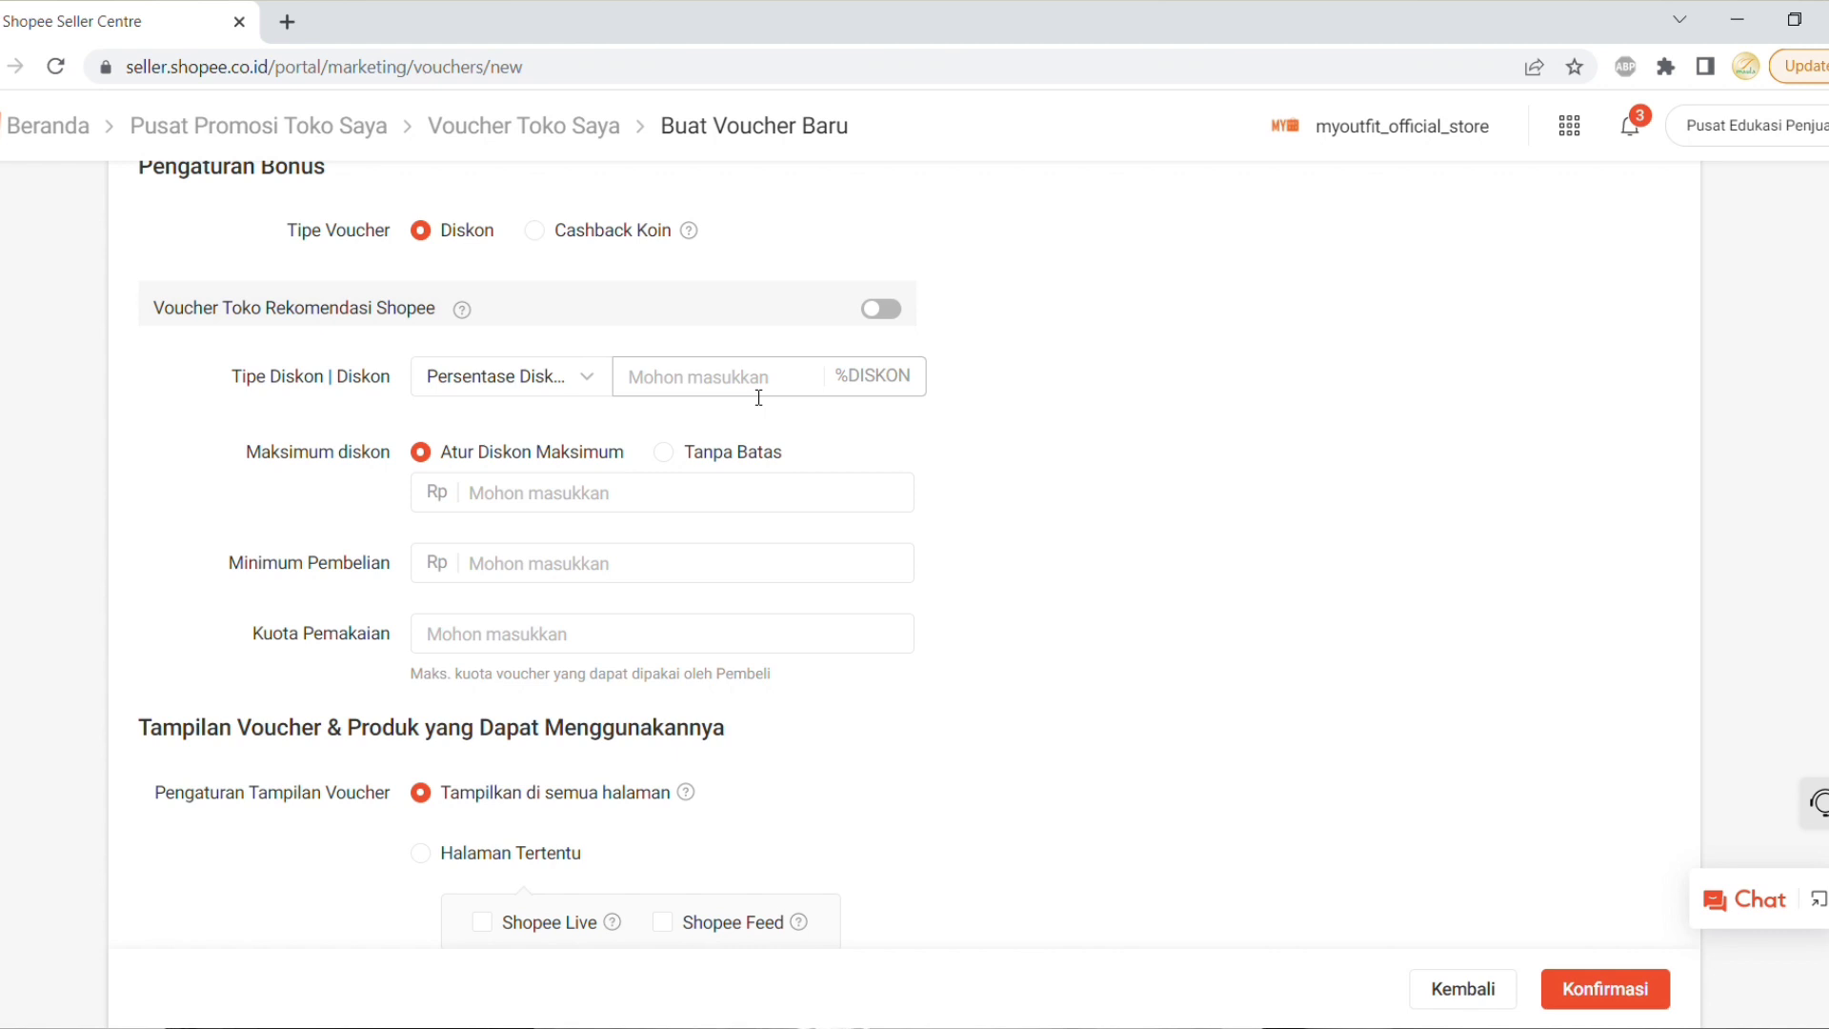
left_click(568, 376)
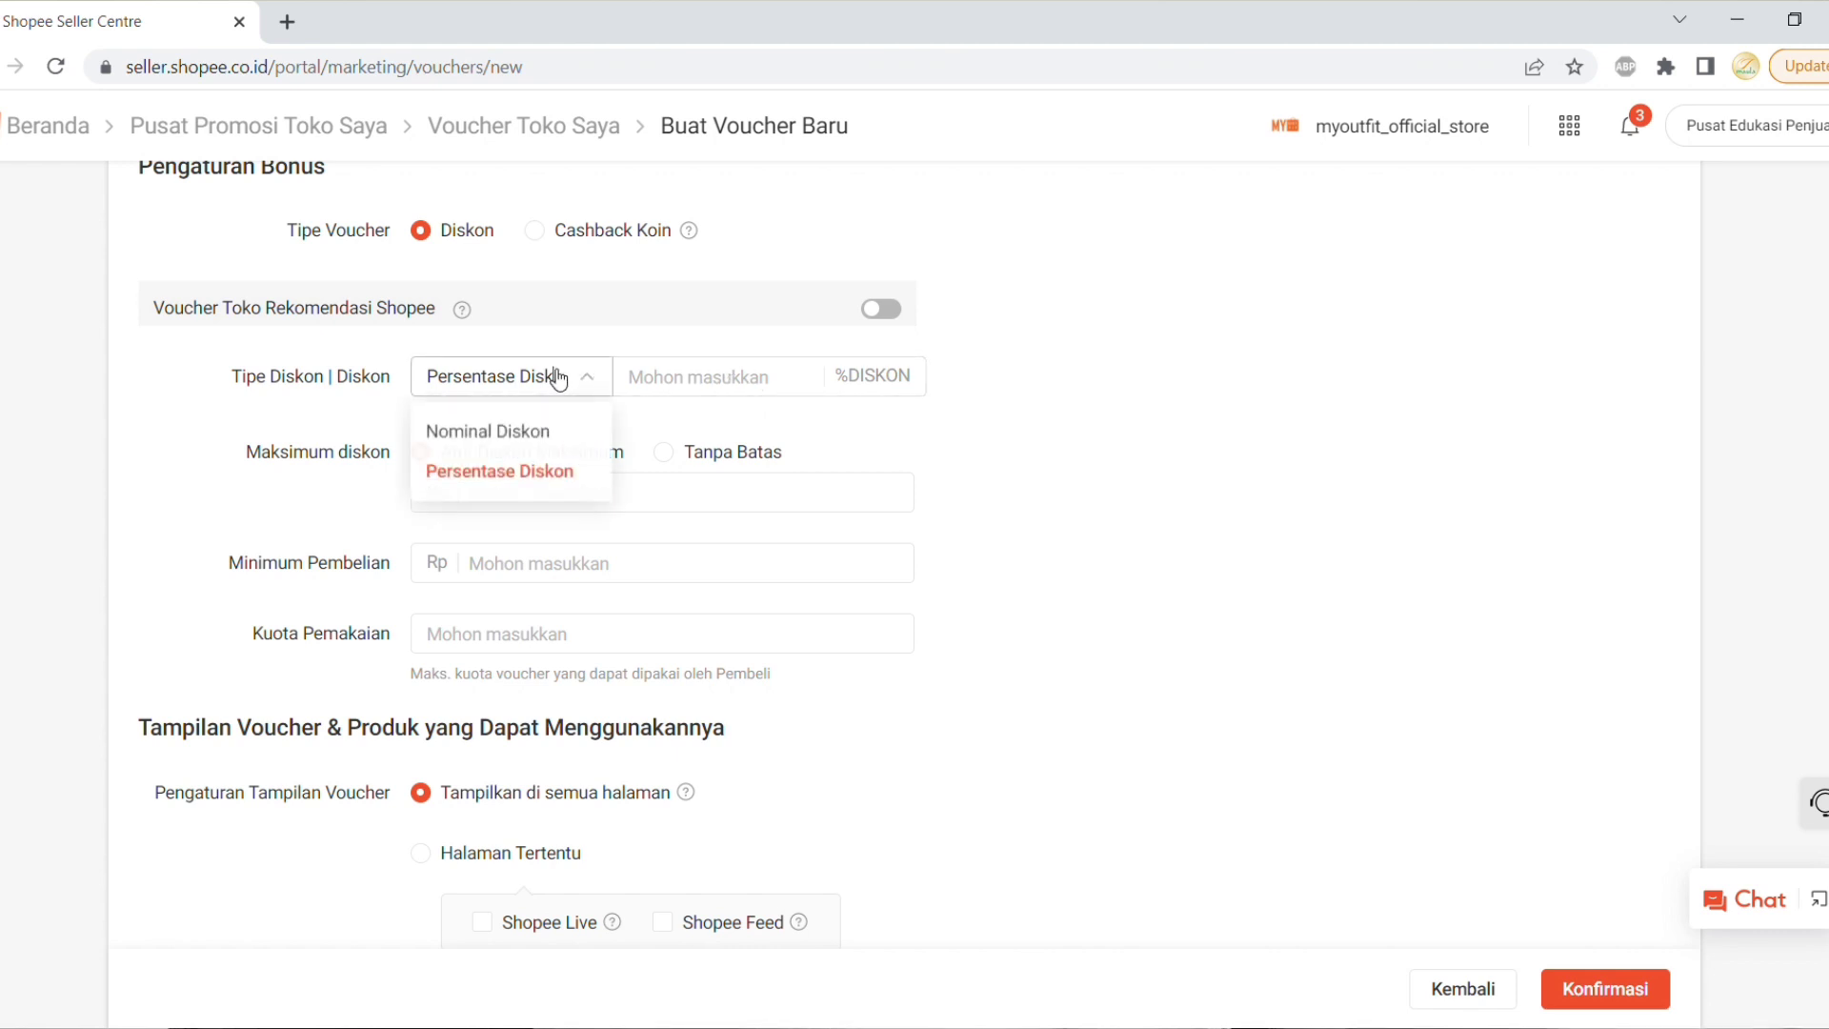
left_click(530, 428)
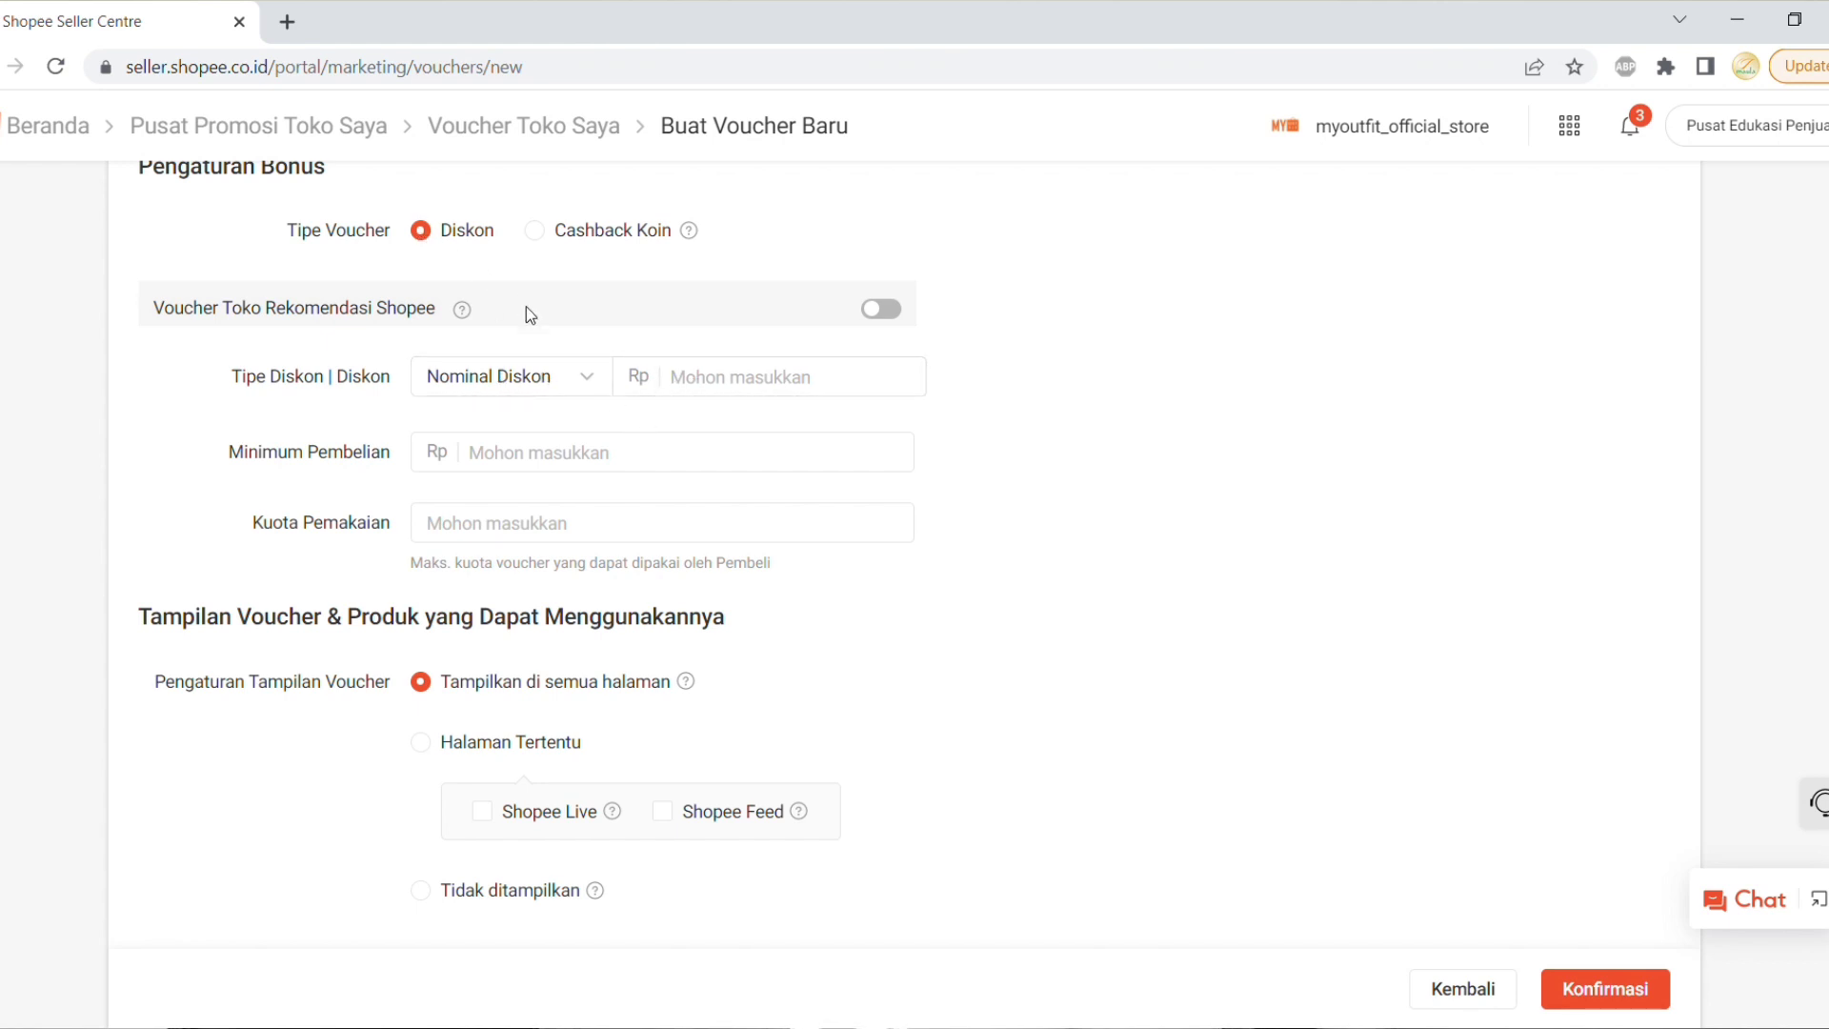
Set the nominal discount to Rp 10000 and the minimum purchase to Rp 100000
left_click(676, 377)
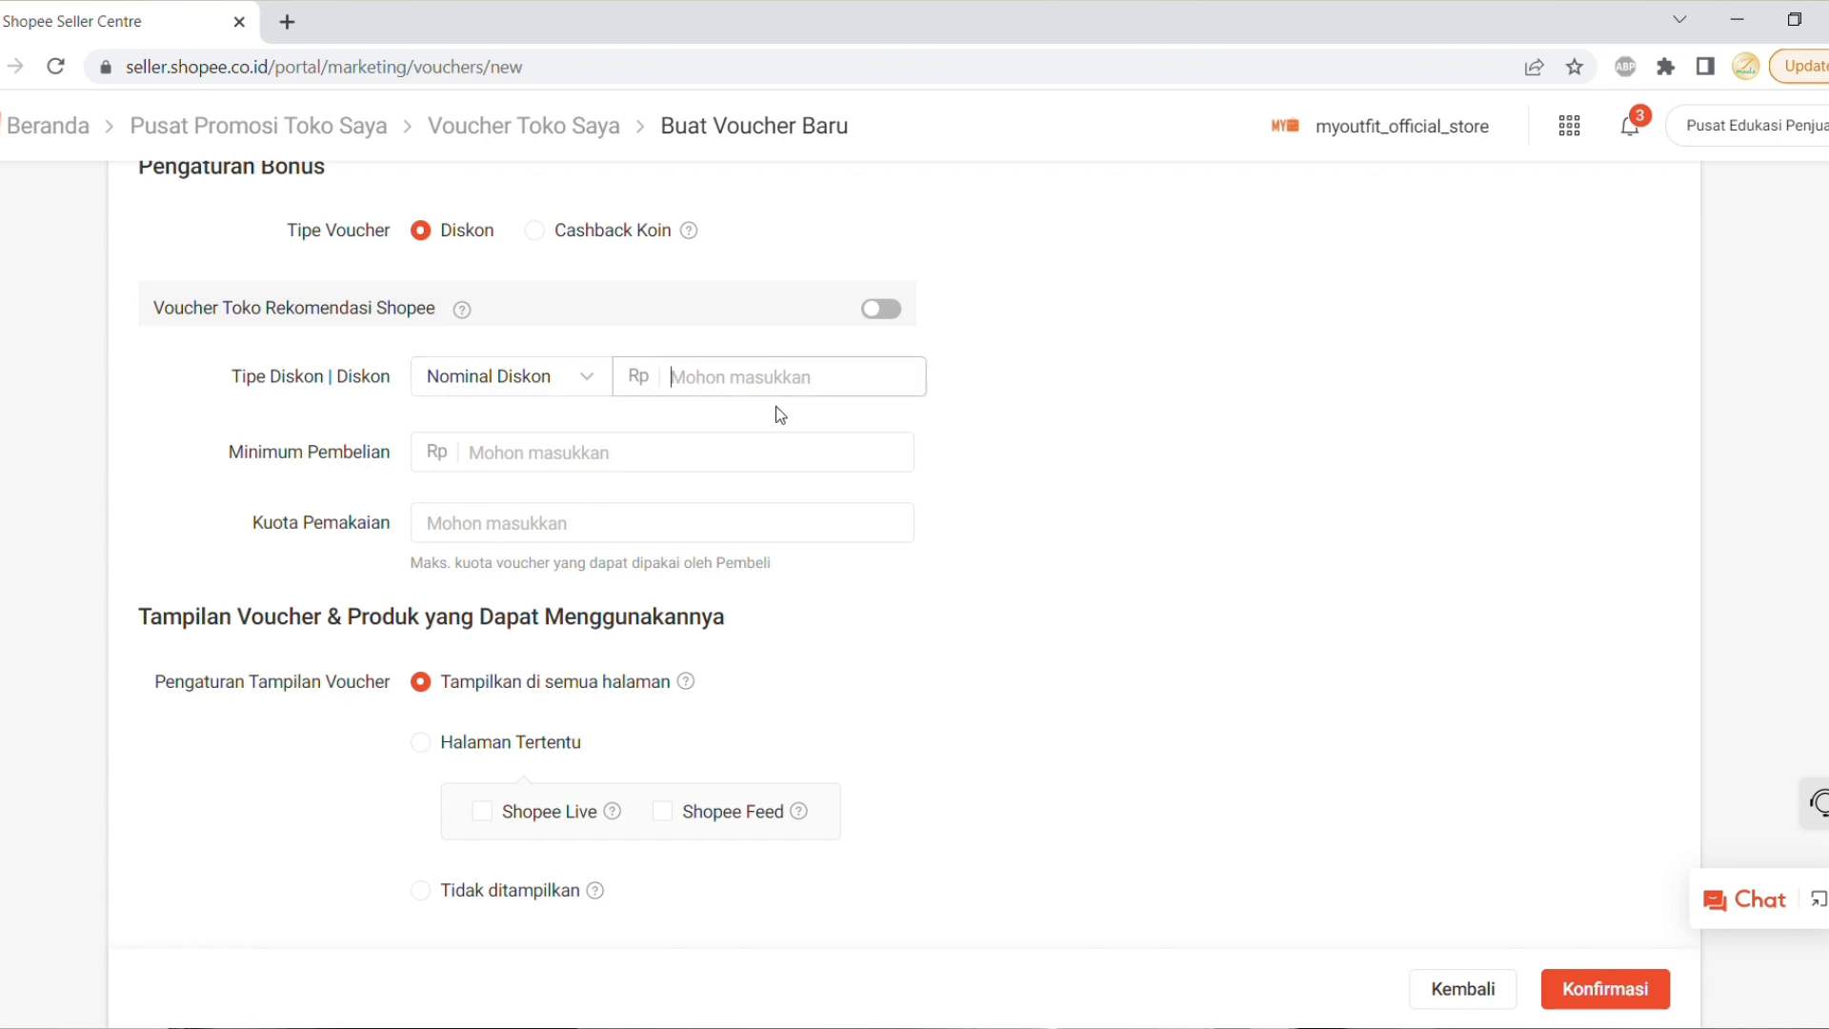
type("1")
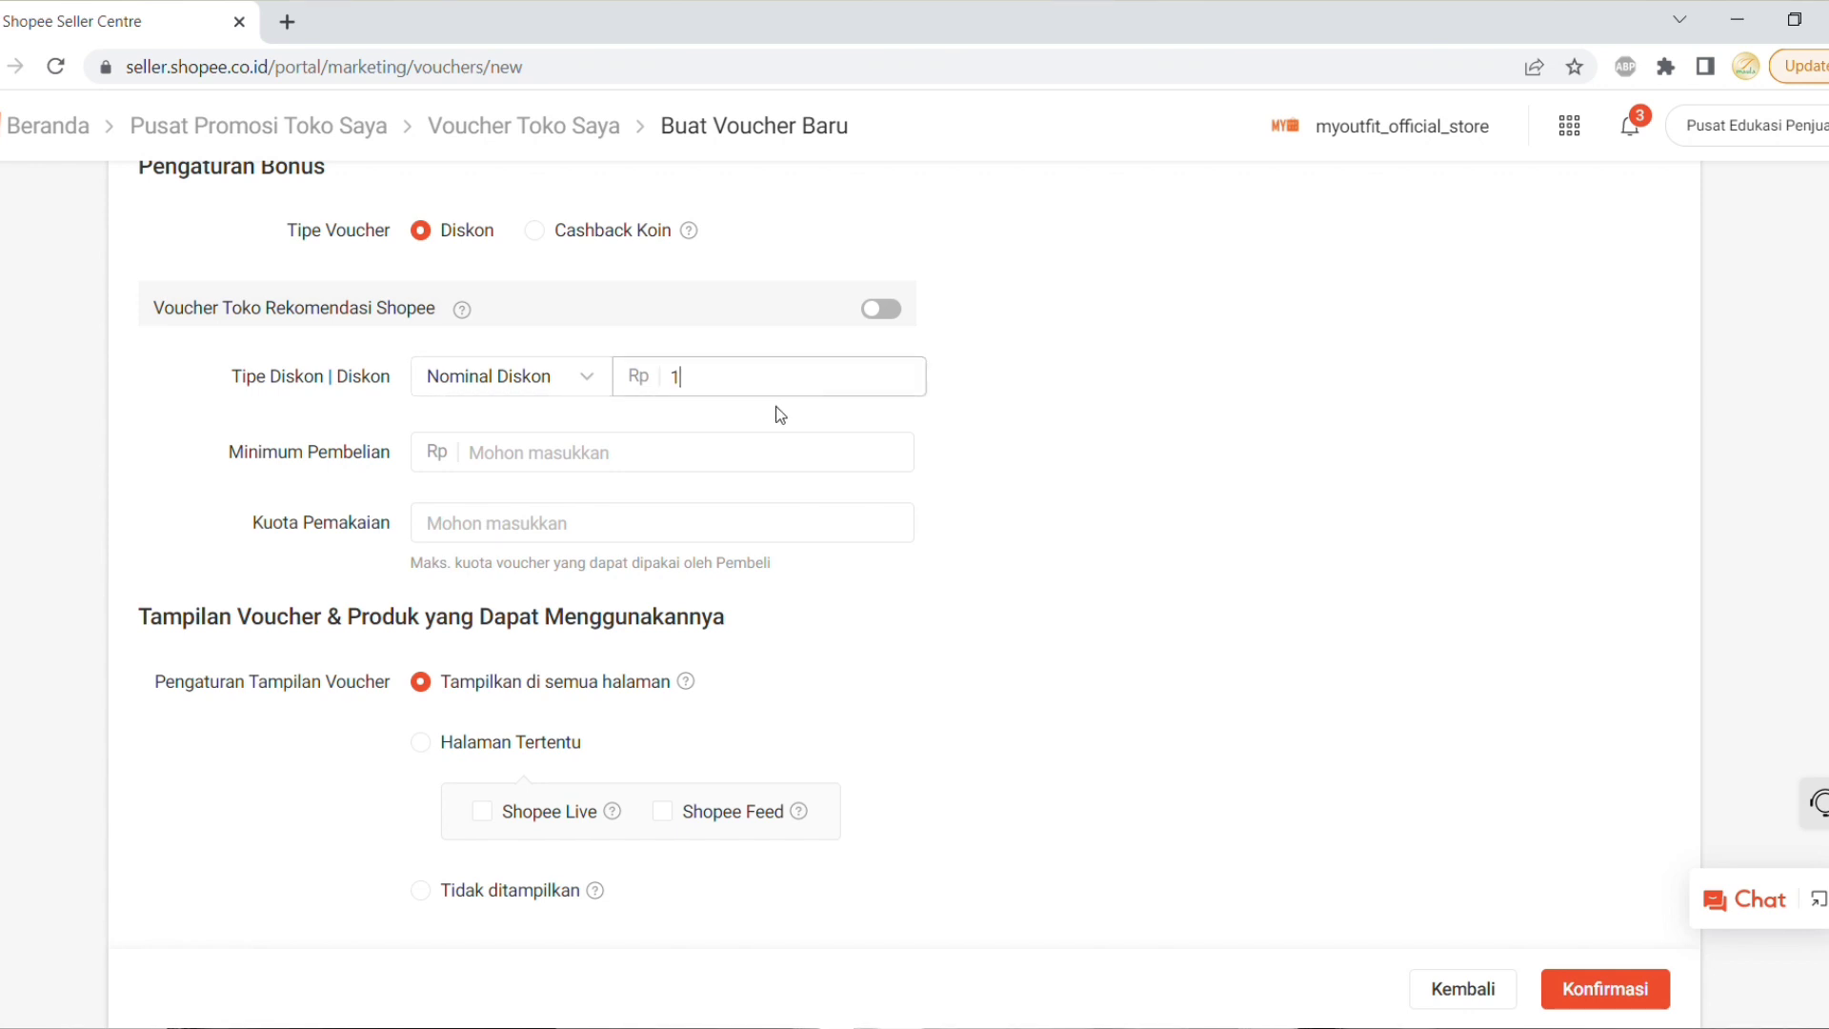
type("0000")
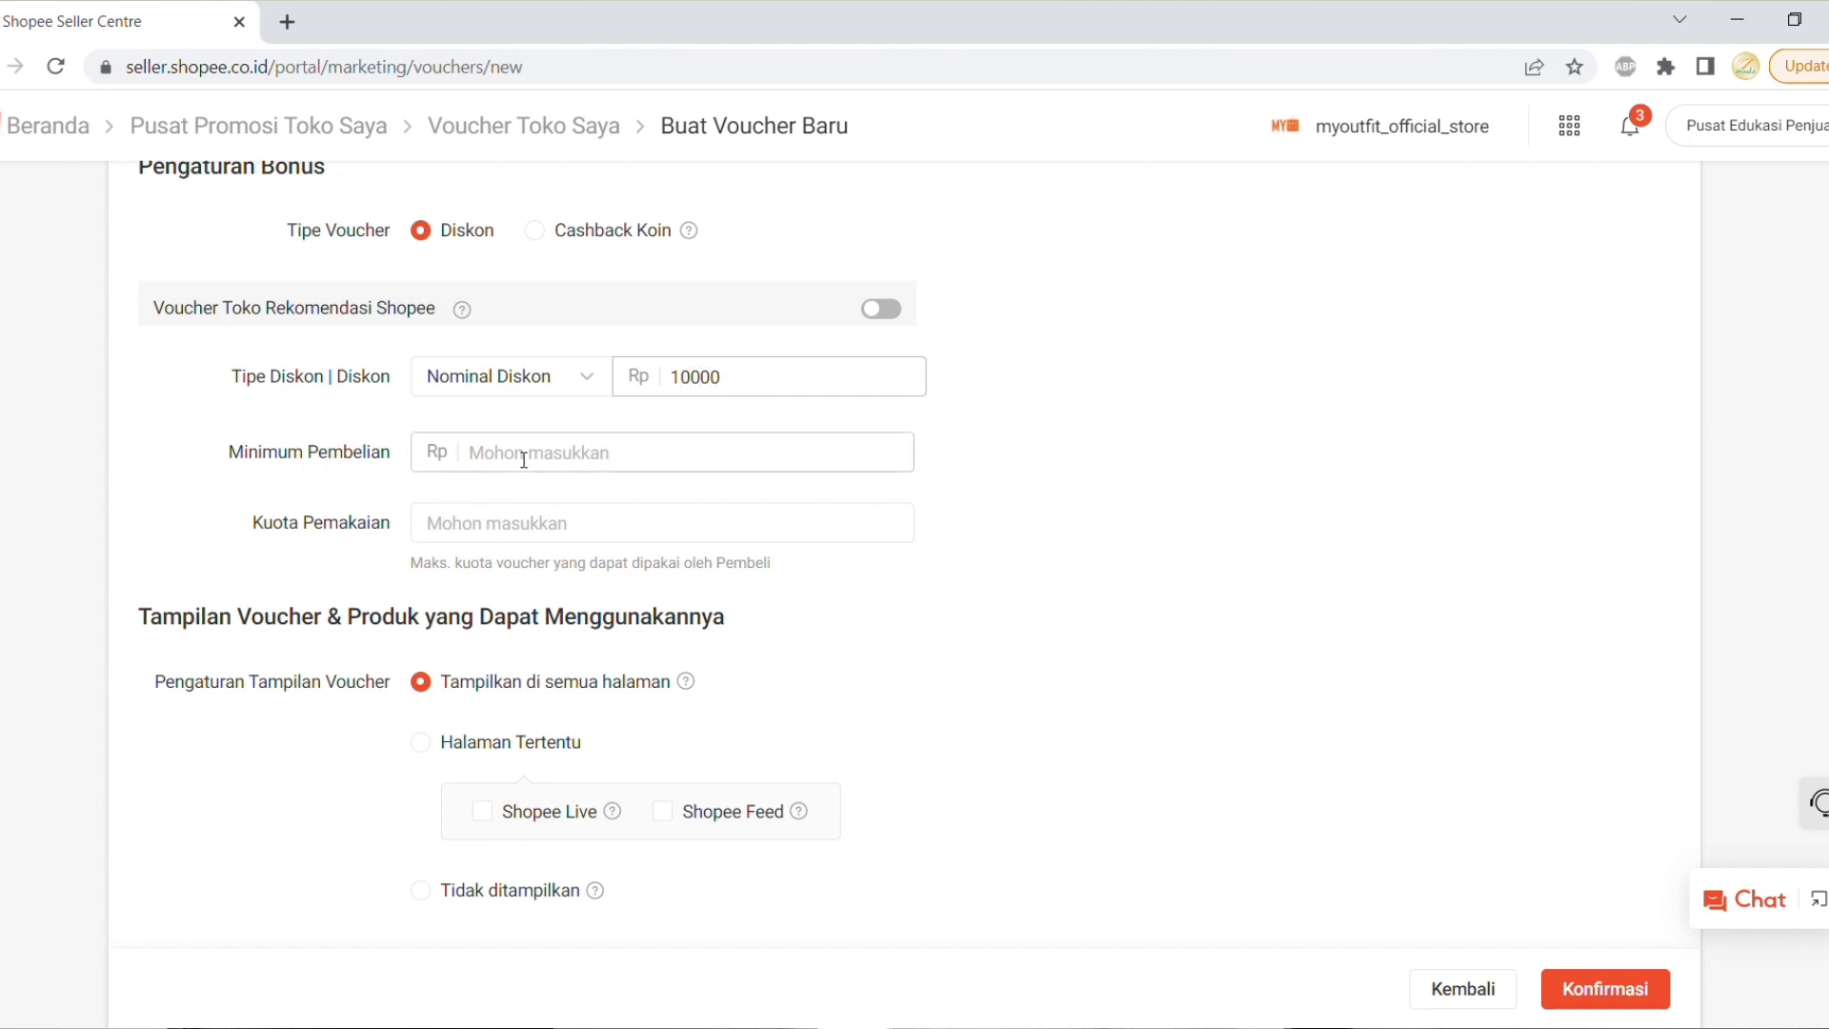
left_click(472, 479)
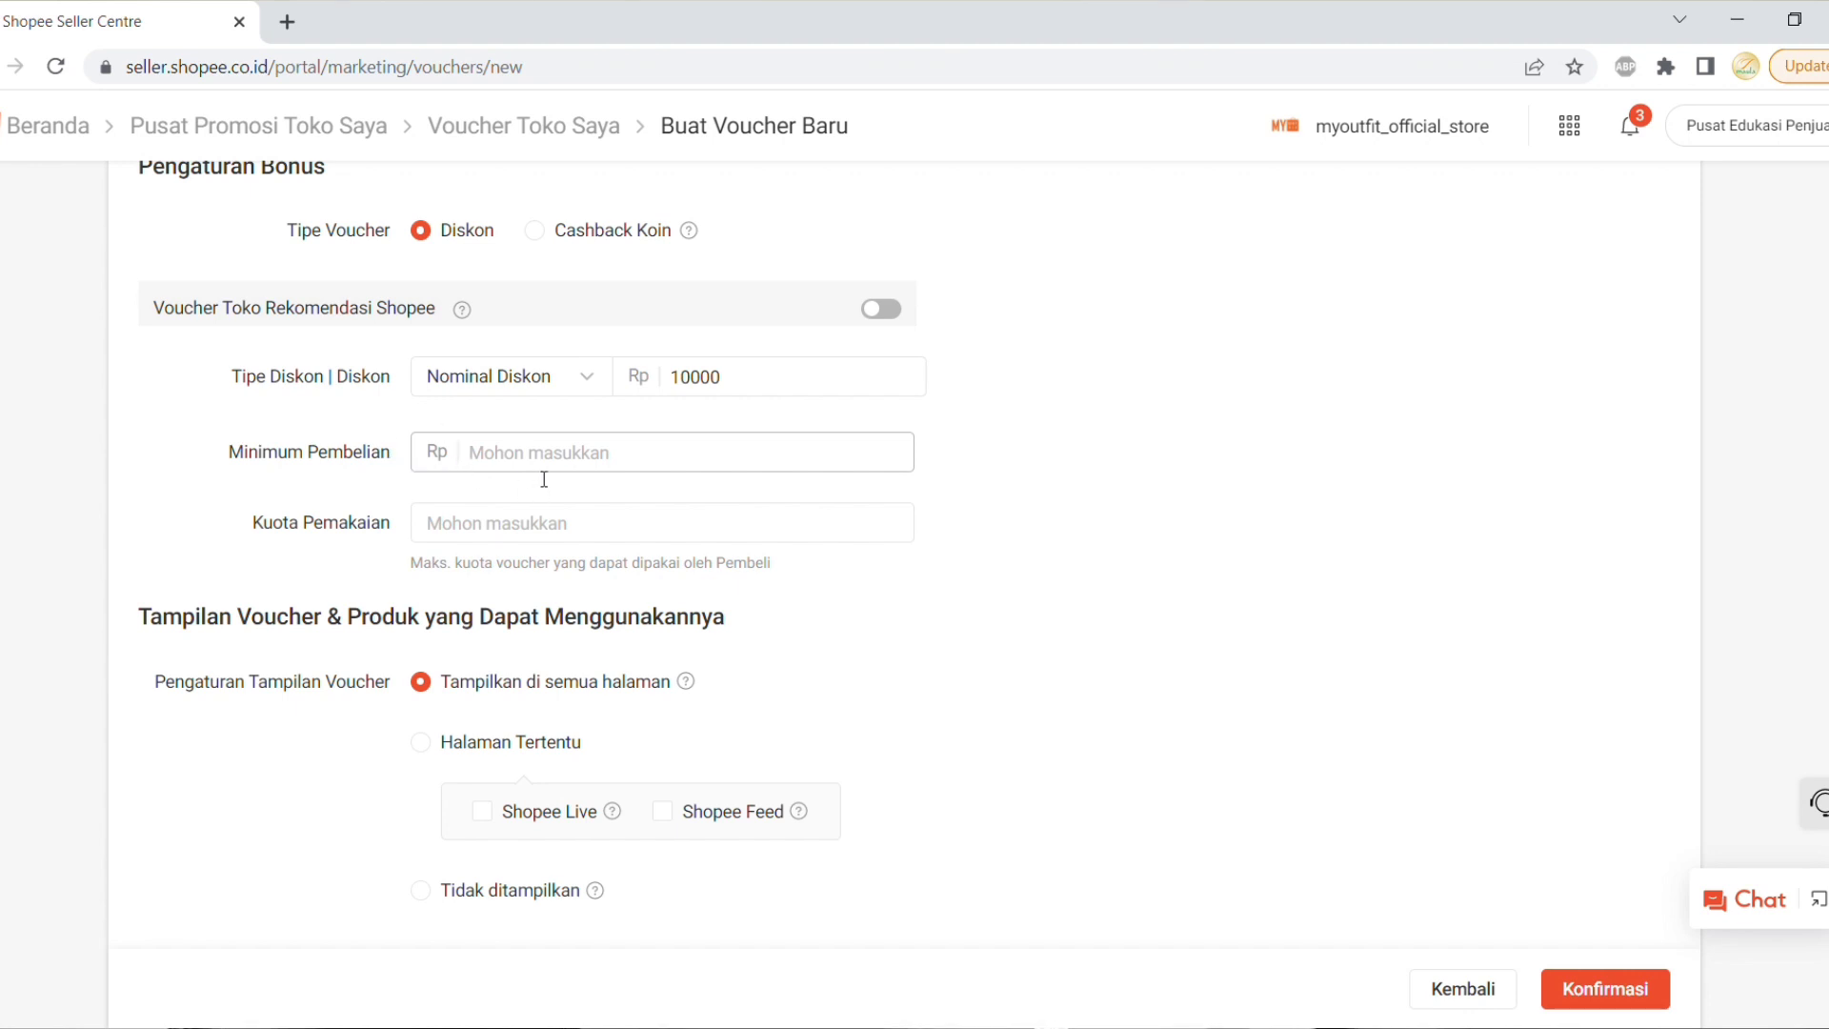
type("10")
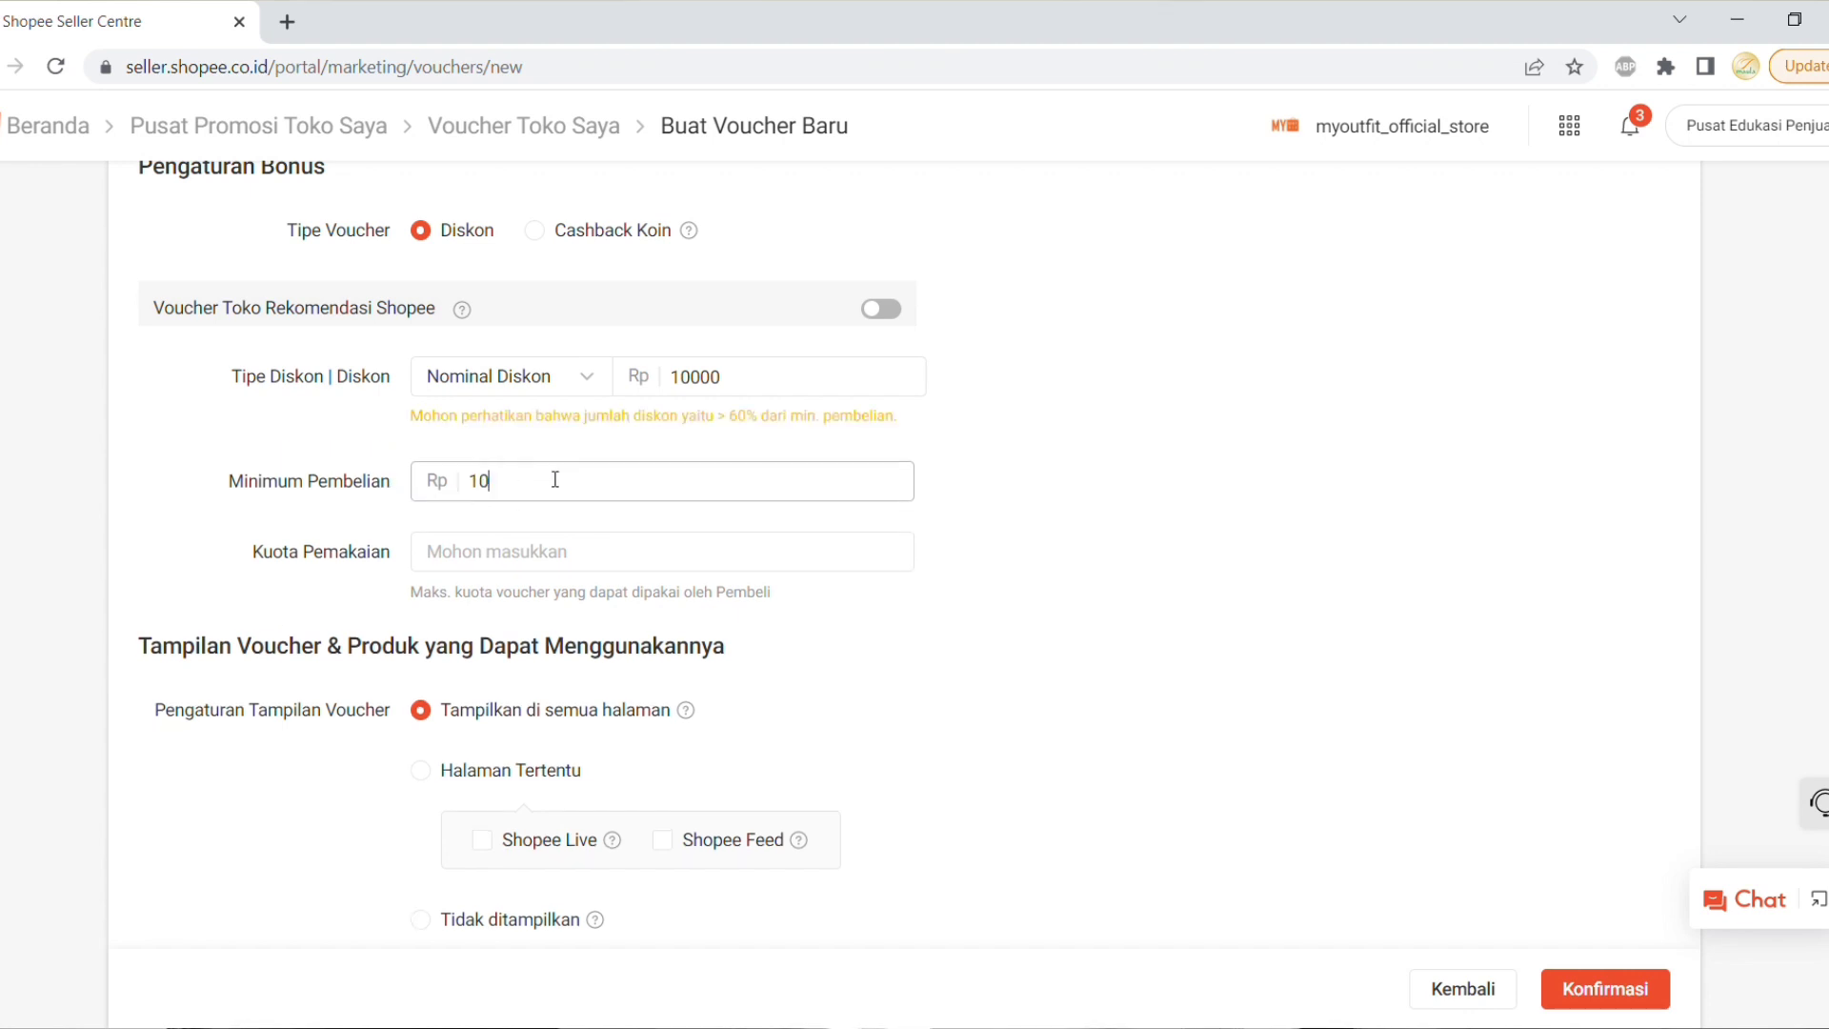
type("0000")
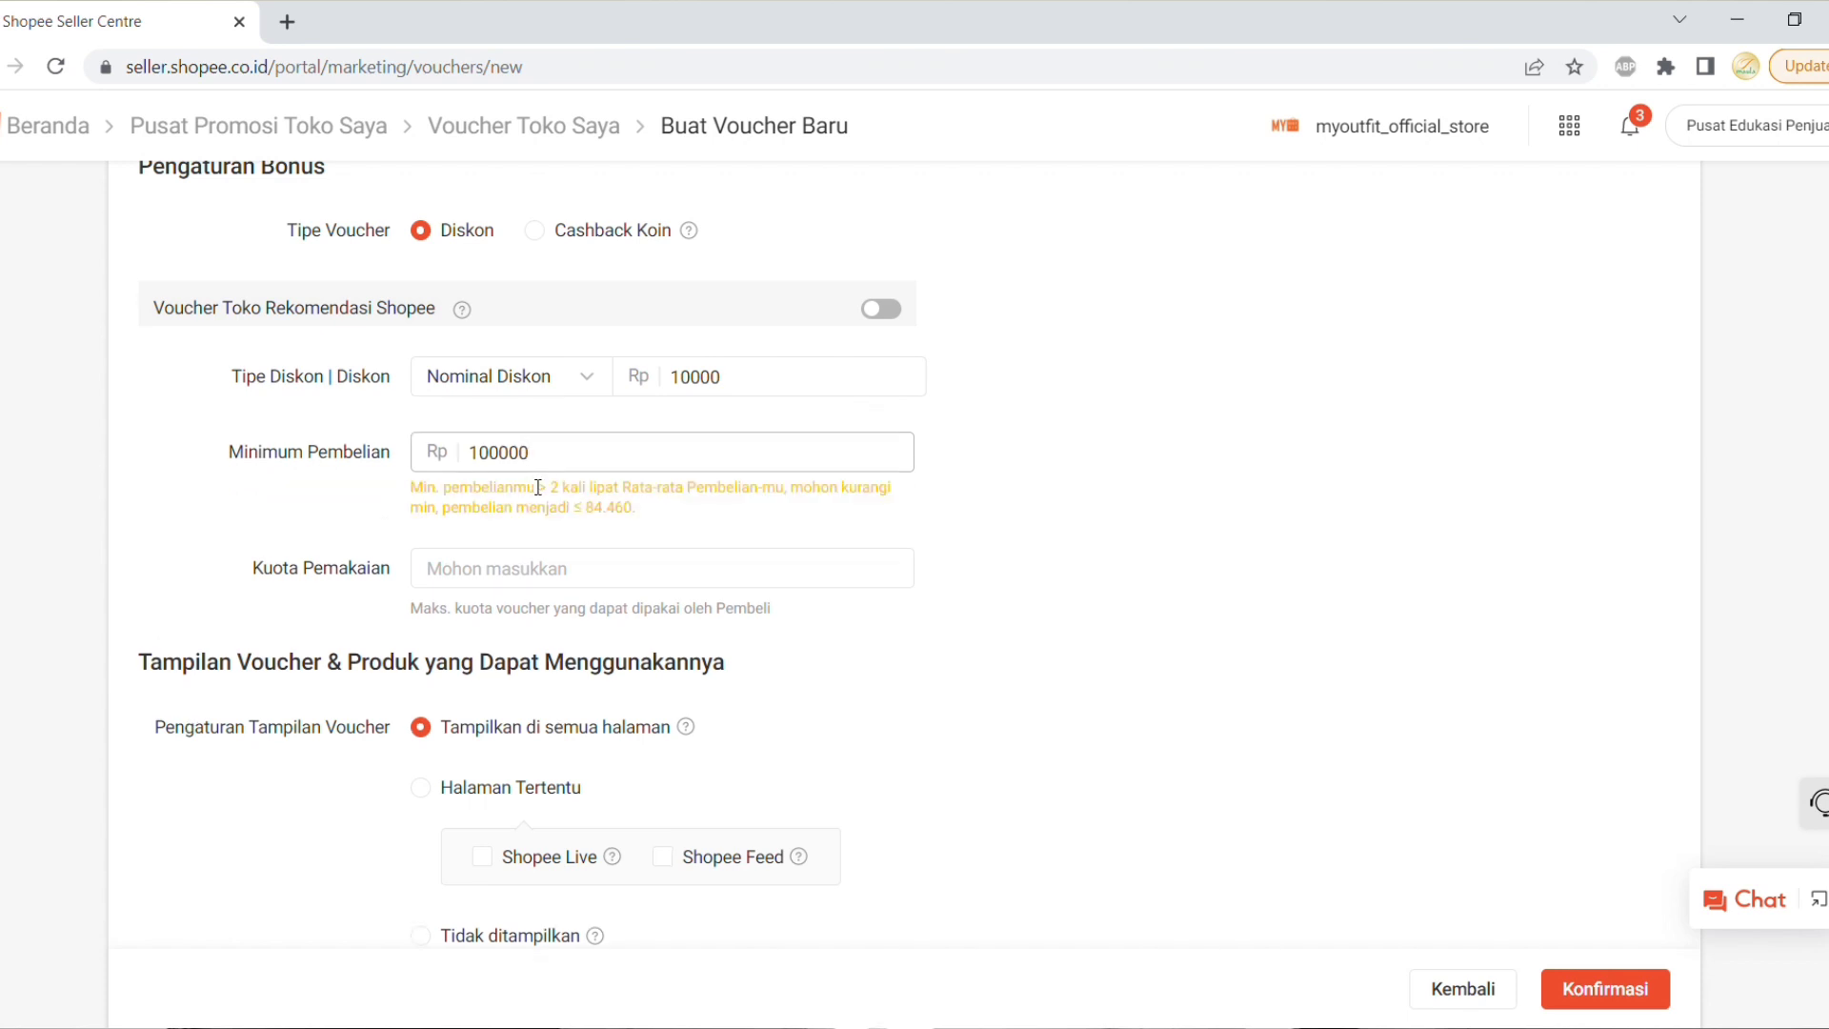
Check the recommended limit for the minimum purchase, and lower Minimum Pembelian to Rp 80000
left_click_drag(498, 459, 556, 463)
left_click(541, 465)
left_click_drag(551, 464, 493, 494)
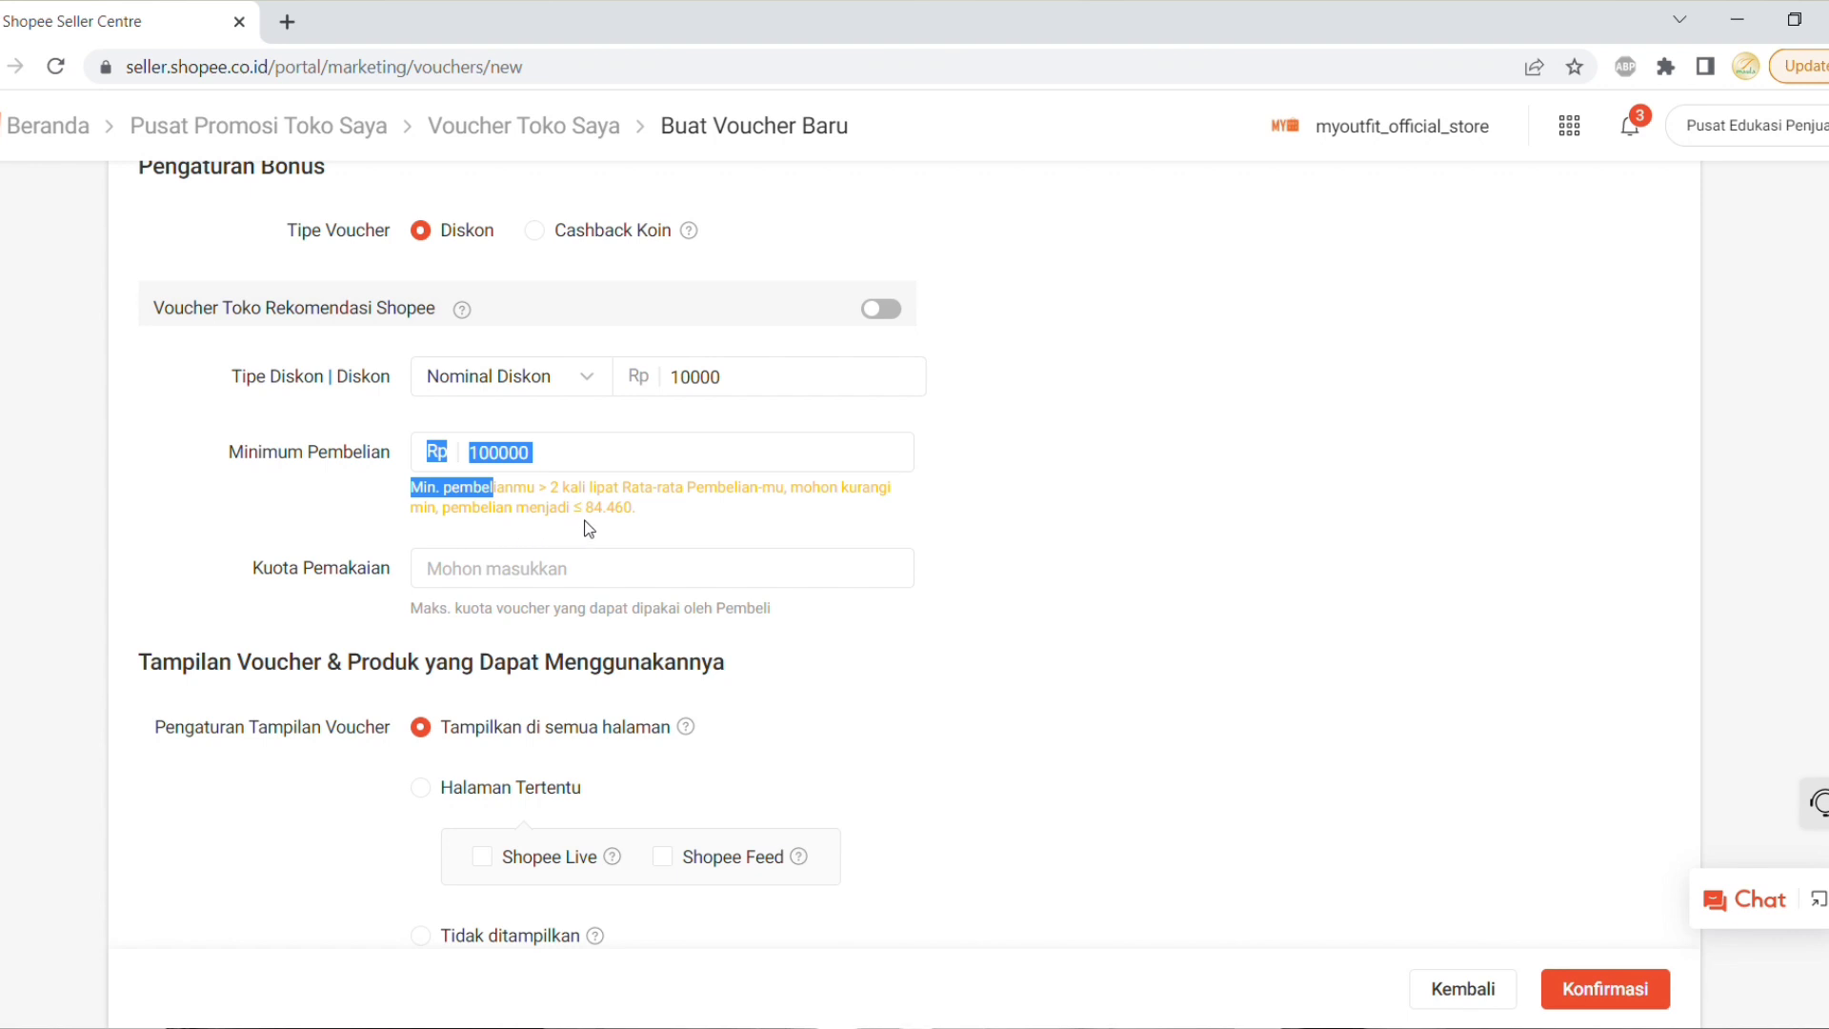
left_click_drag(583, 508, 644, 515)
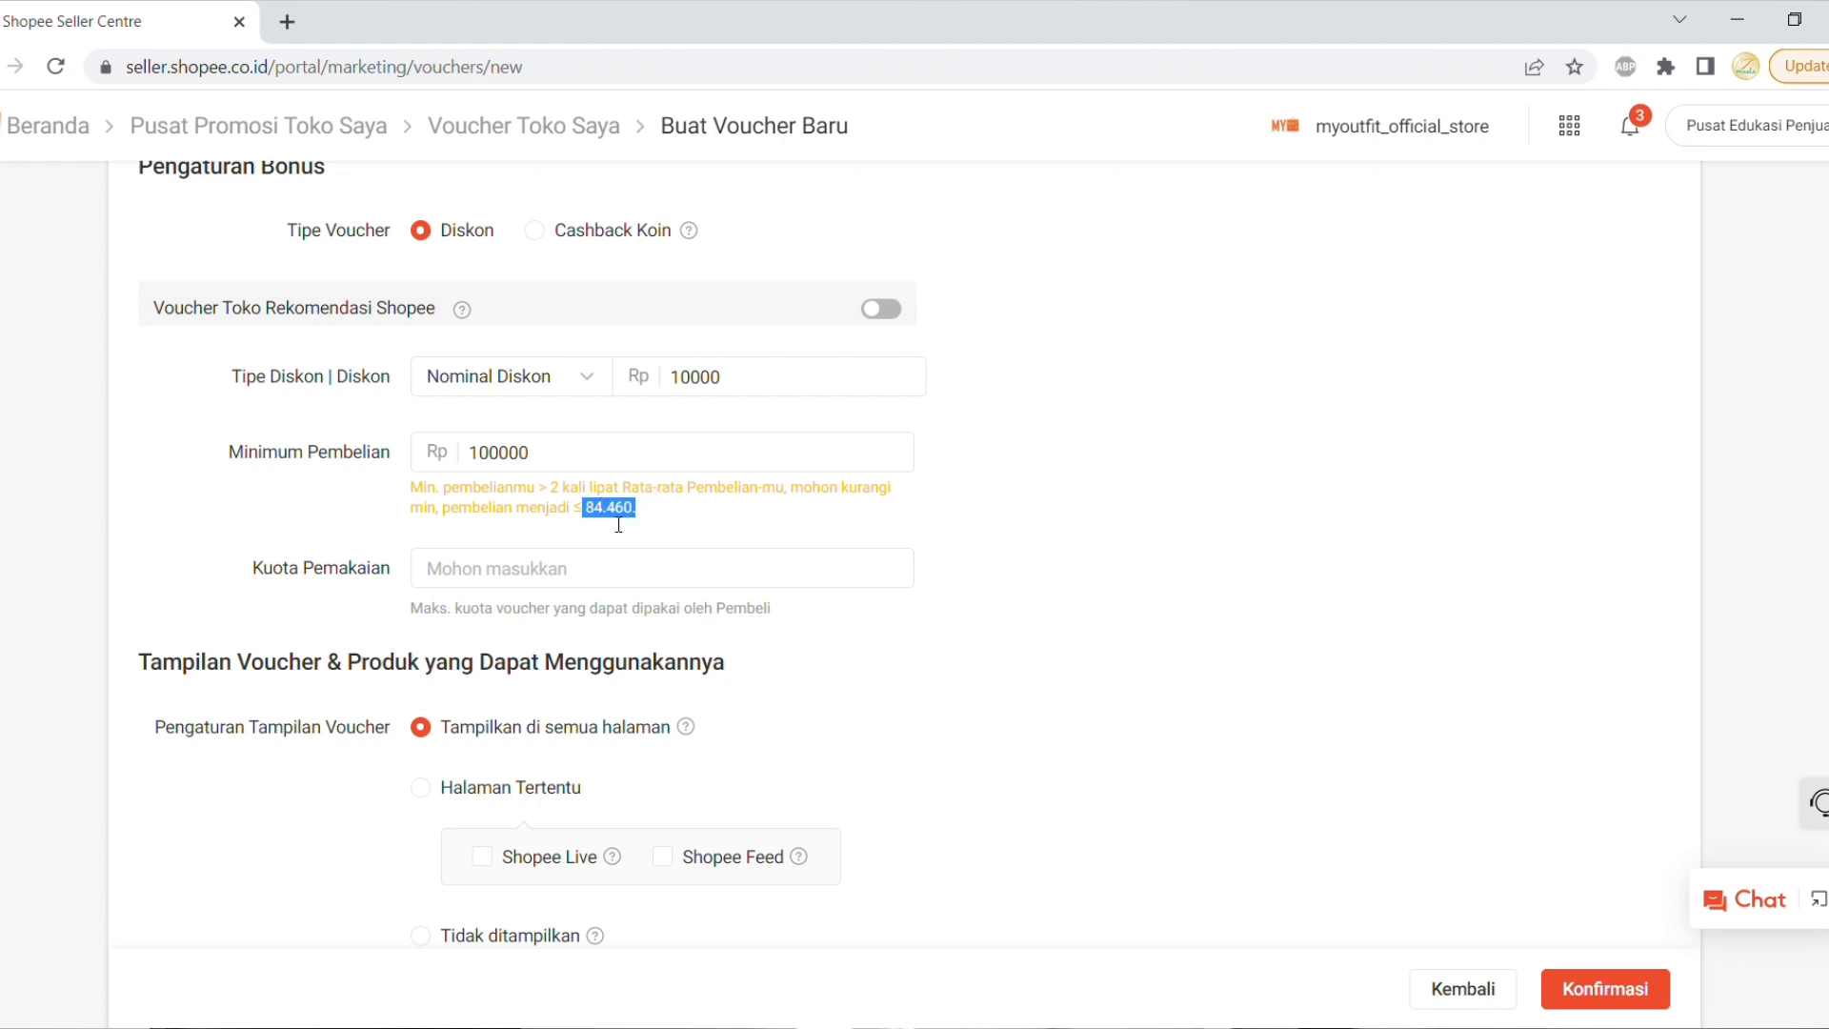
left_click(574, 466)
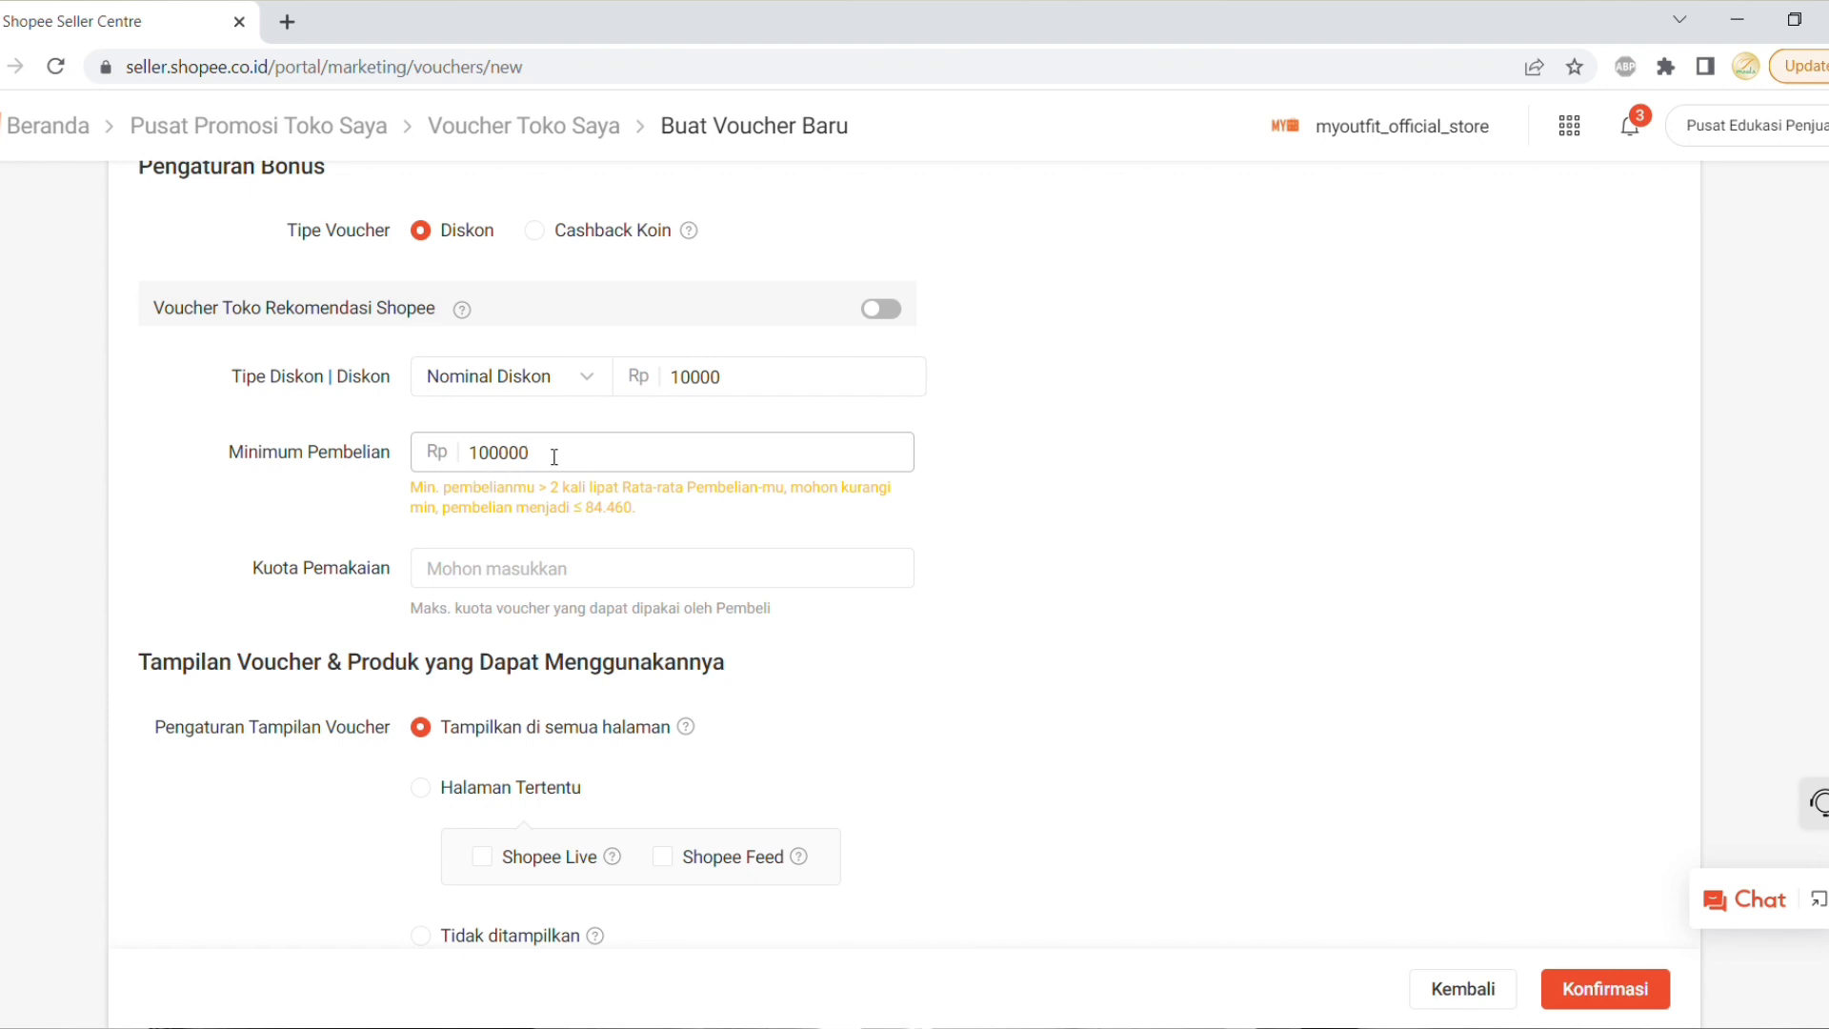
left_click_drag(531, 454, 467, 453)
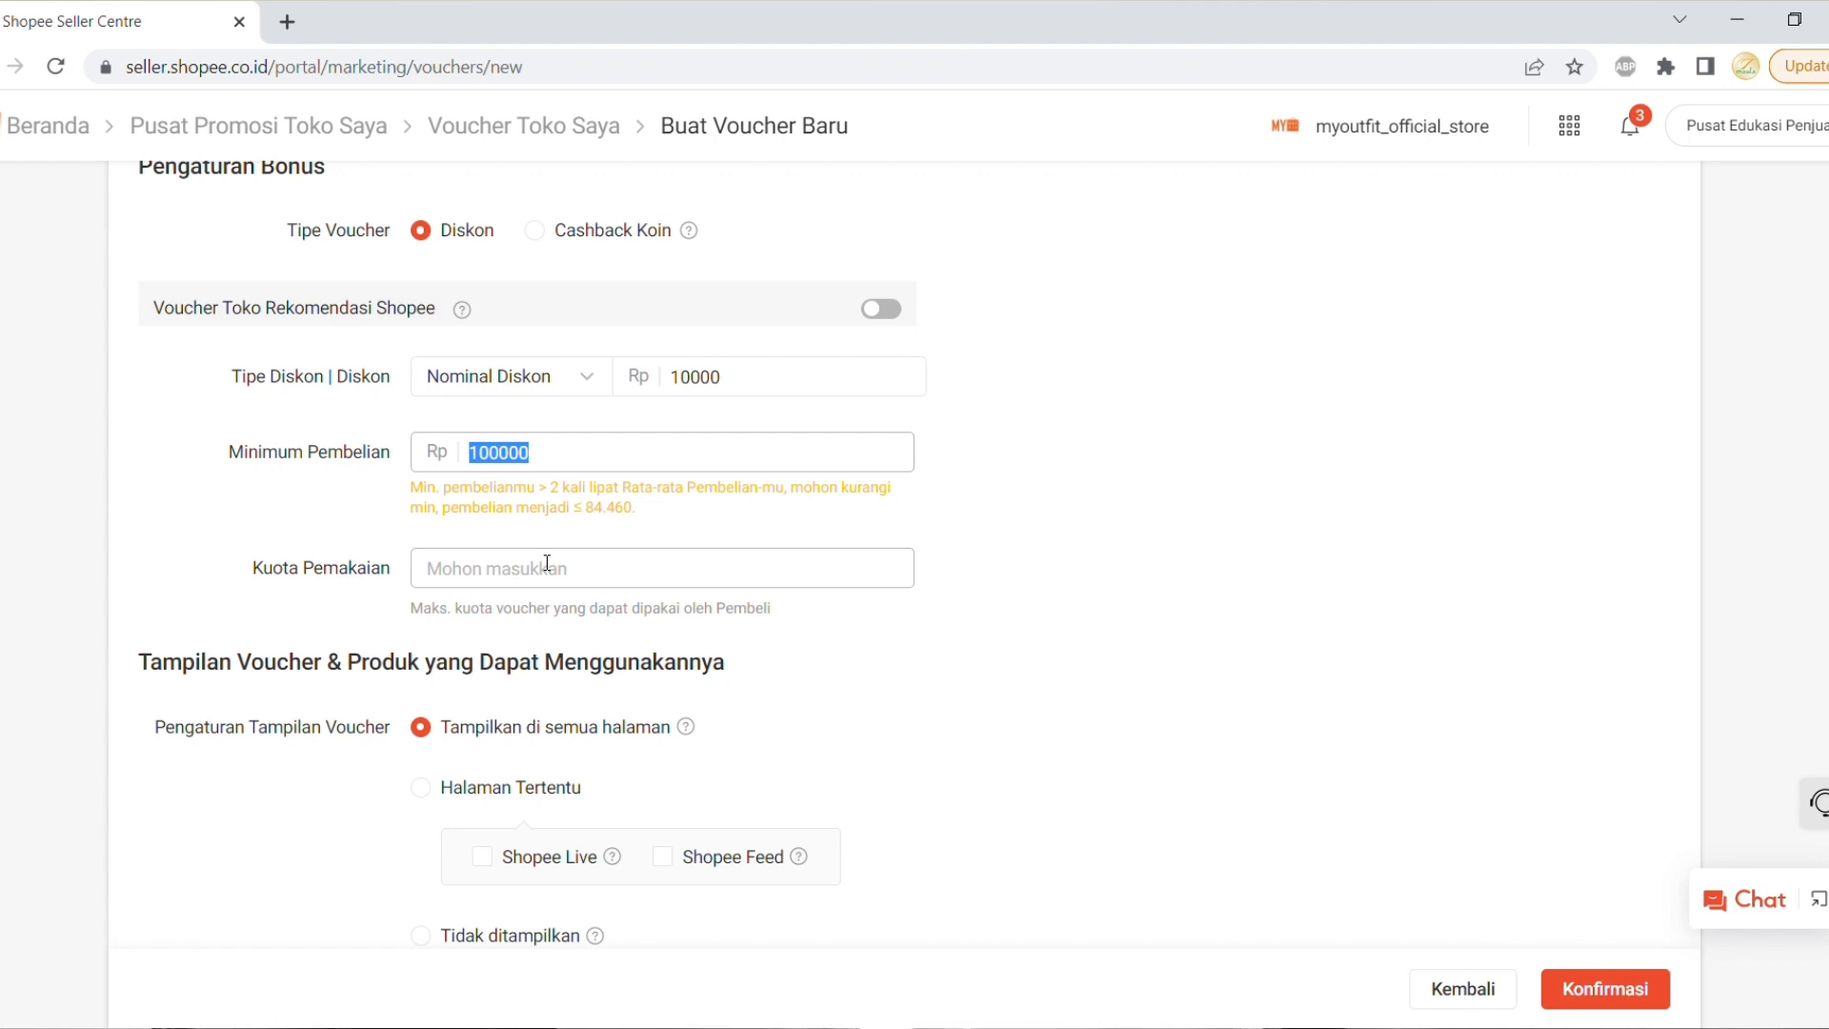
type("80000")
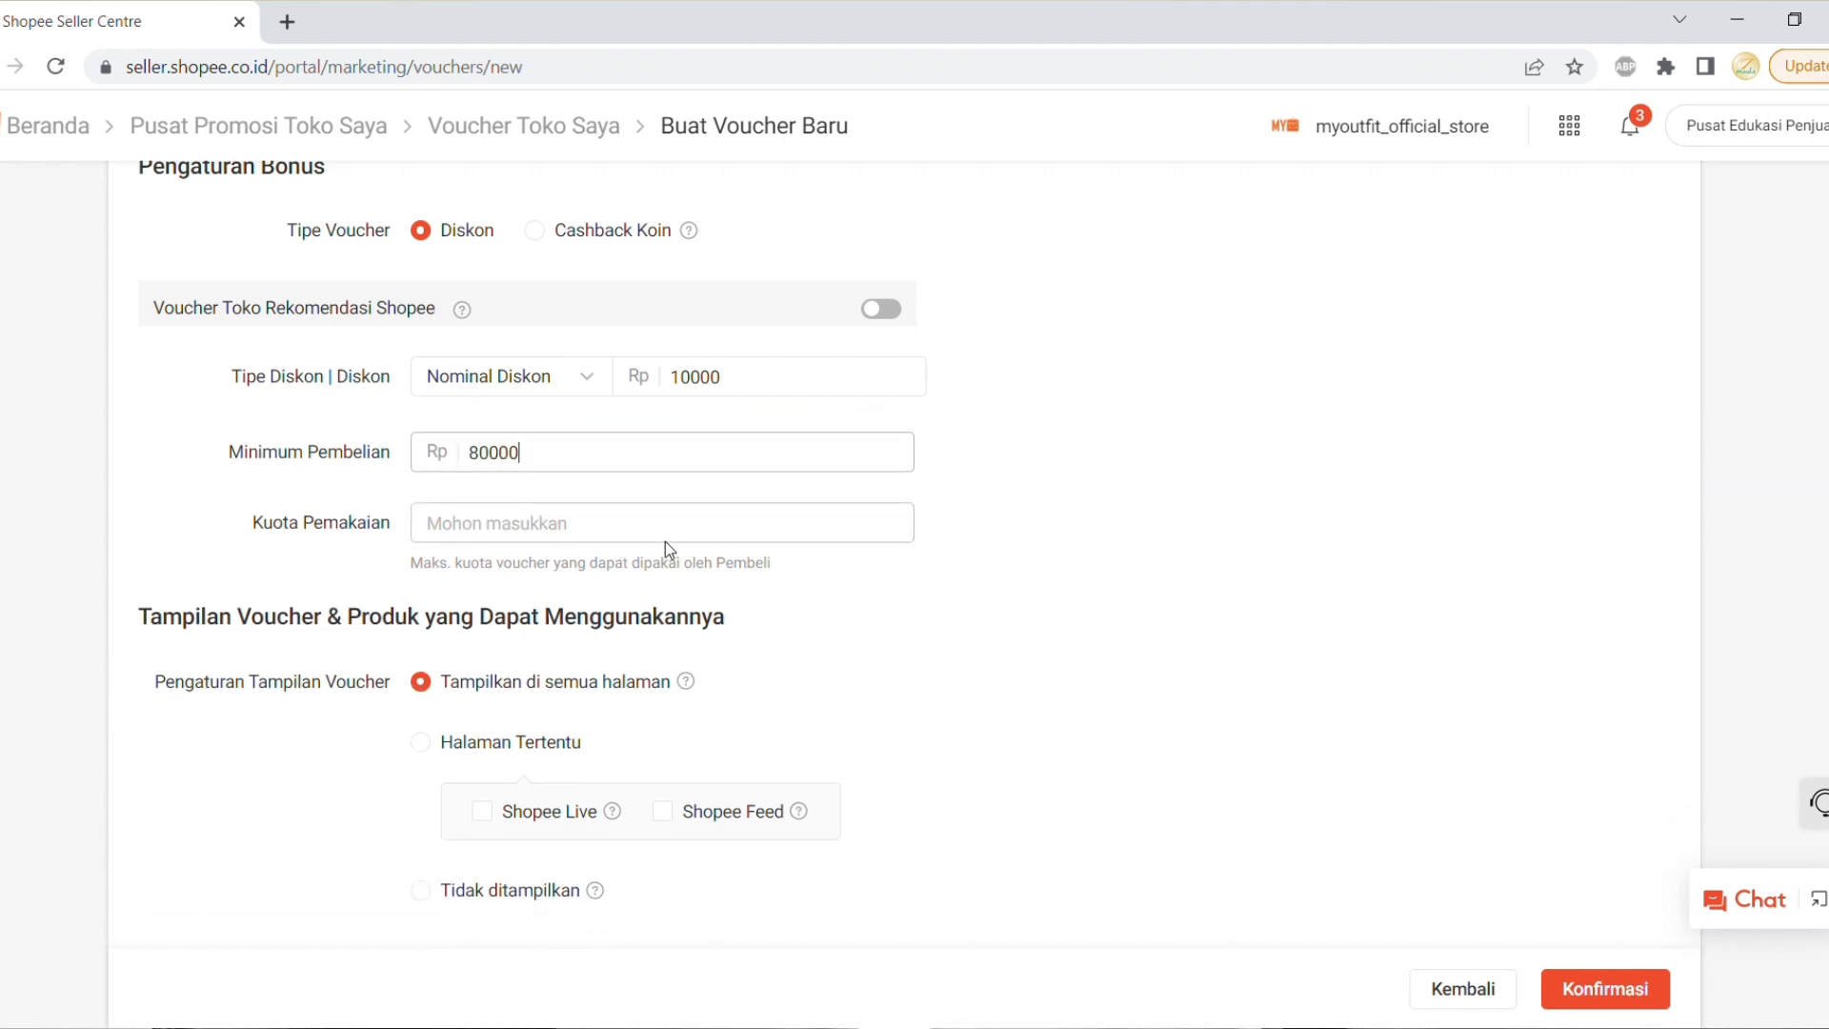
Reduce the voucher's nominal discount to Rp 8000
left_click_drag(520, 453, 491, 453)
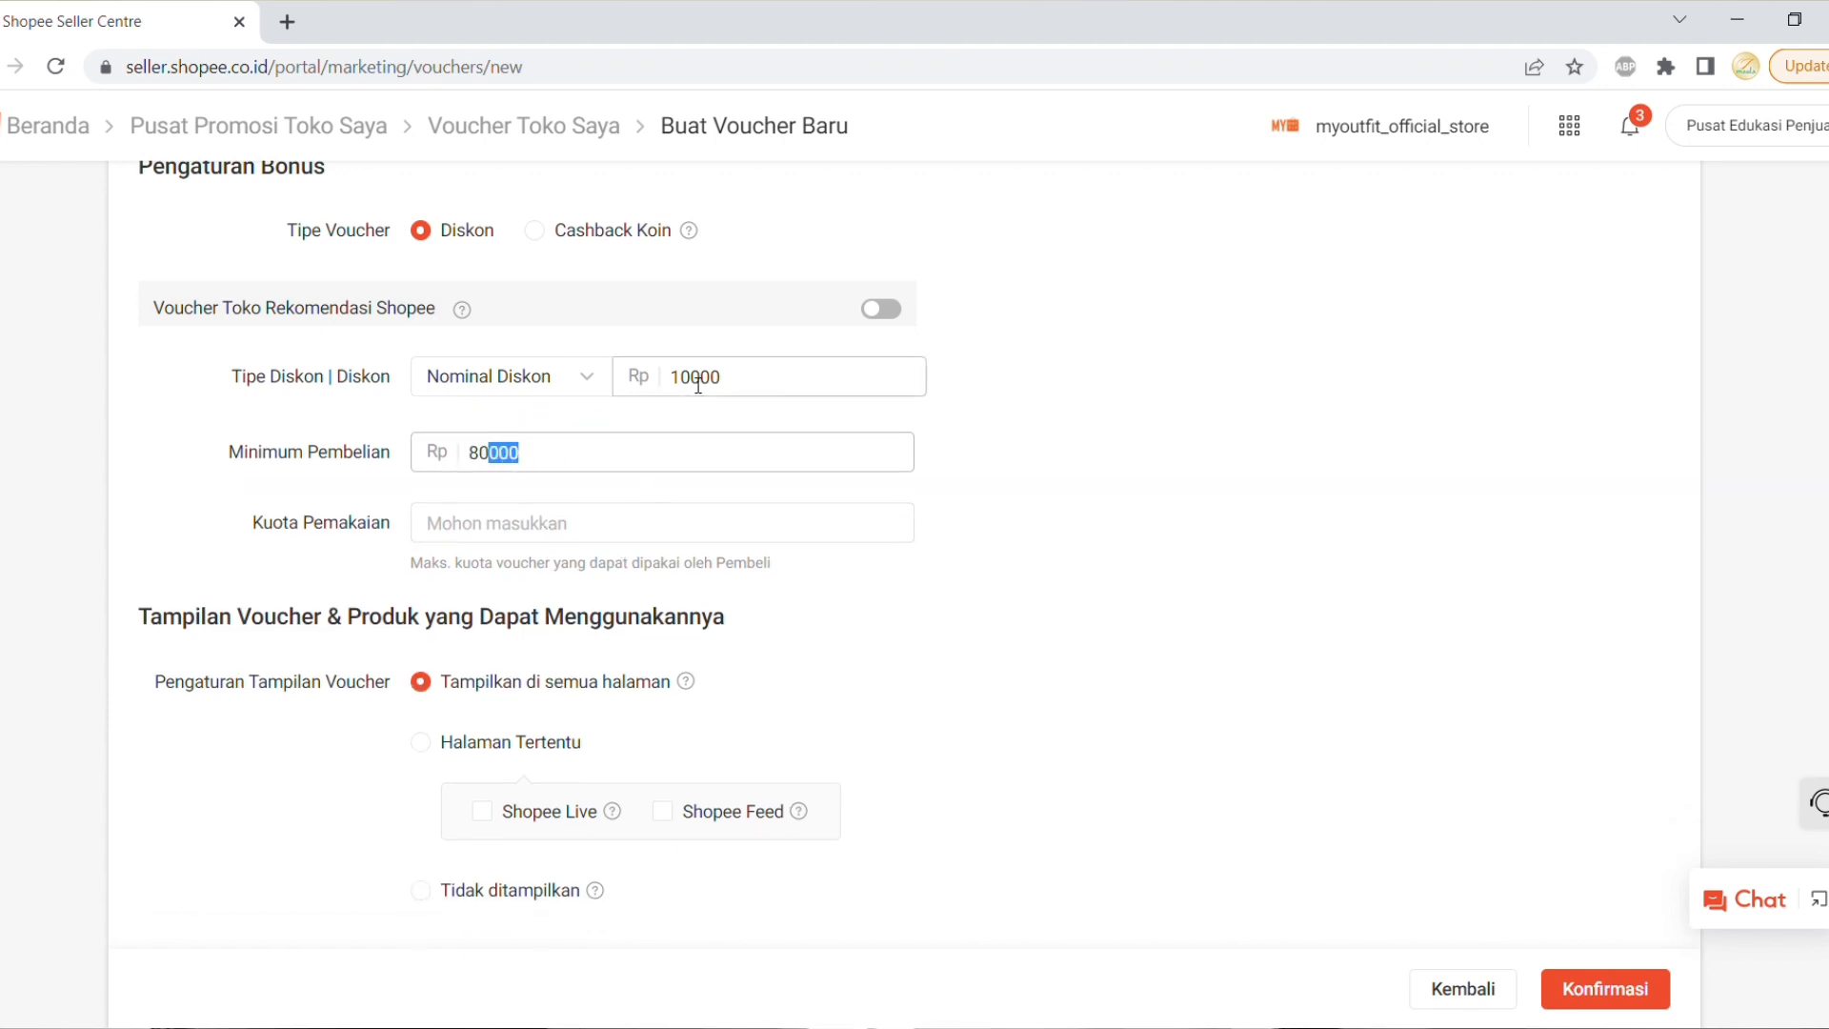
left_click_drag(698, 384, 653, 388)
type("8")
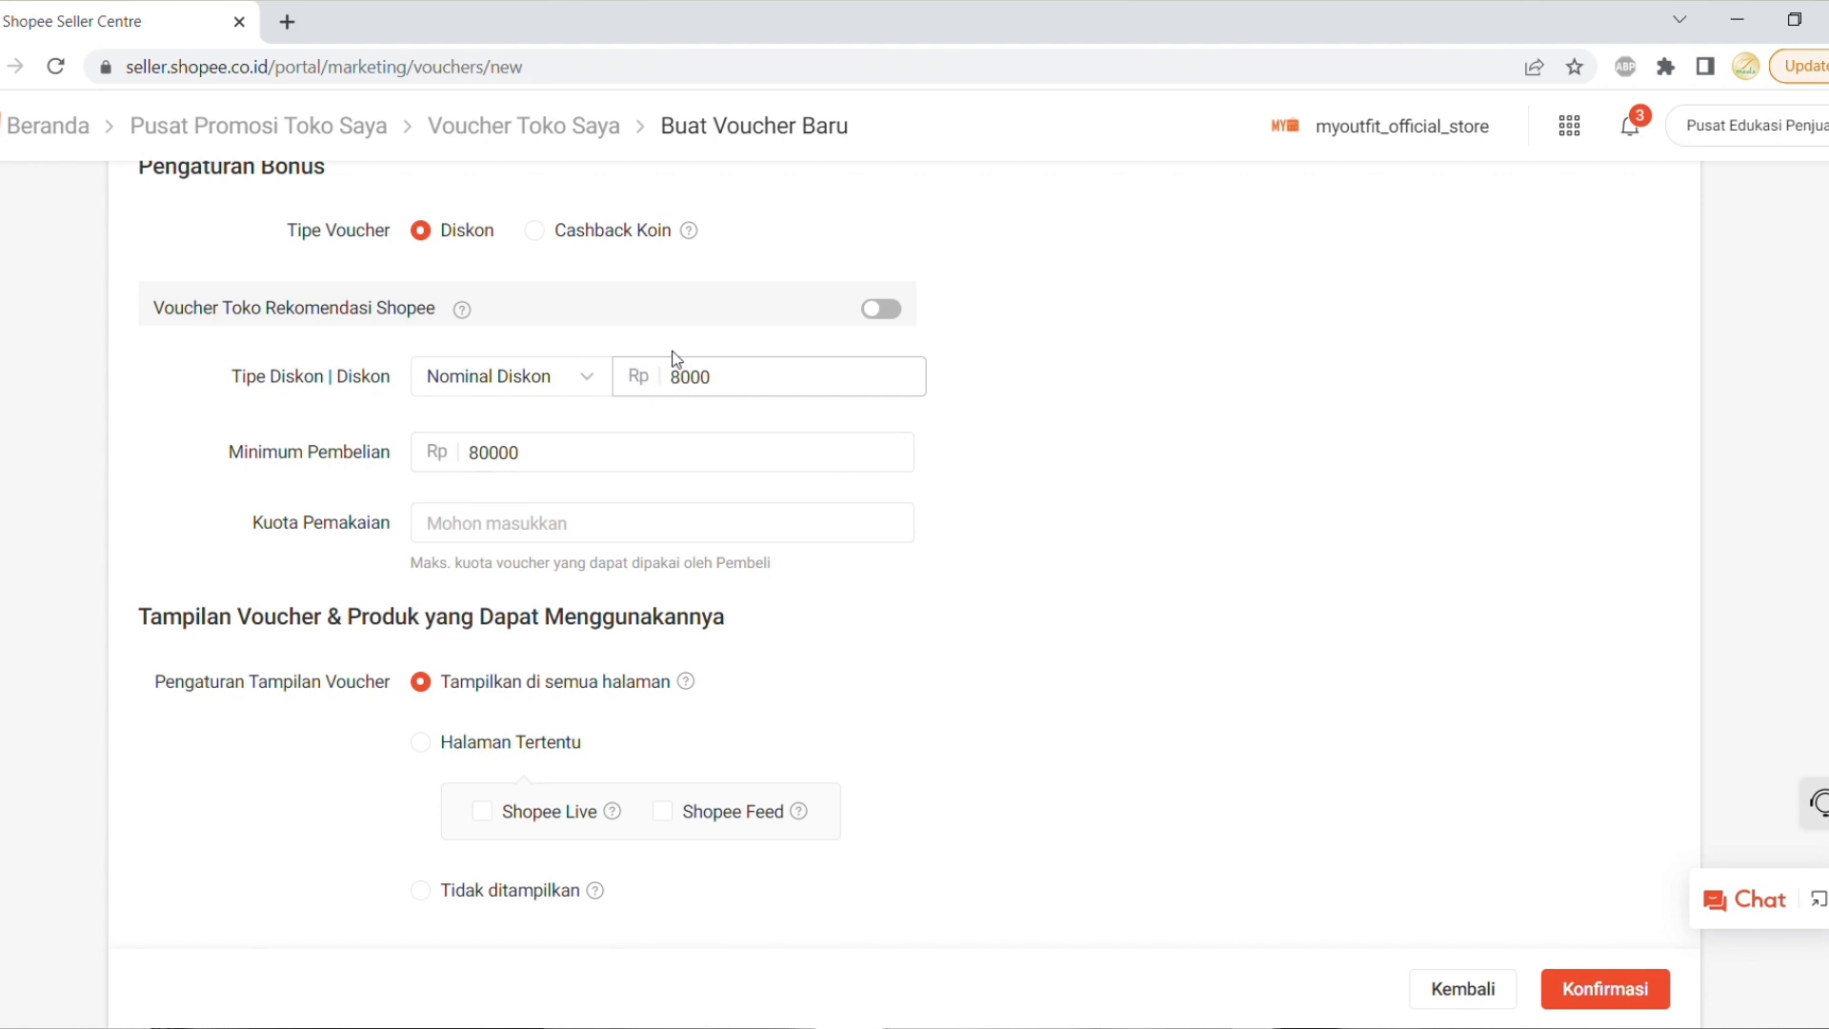
Set the voucher's usage quota (Kuota Pemakaian) to 1000 and check it against the discount and minimum purchase
left_click(571, 532)
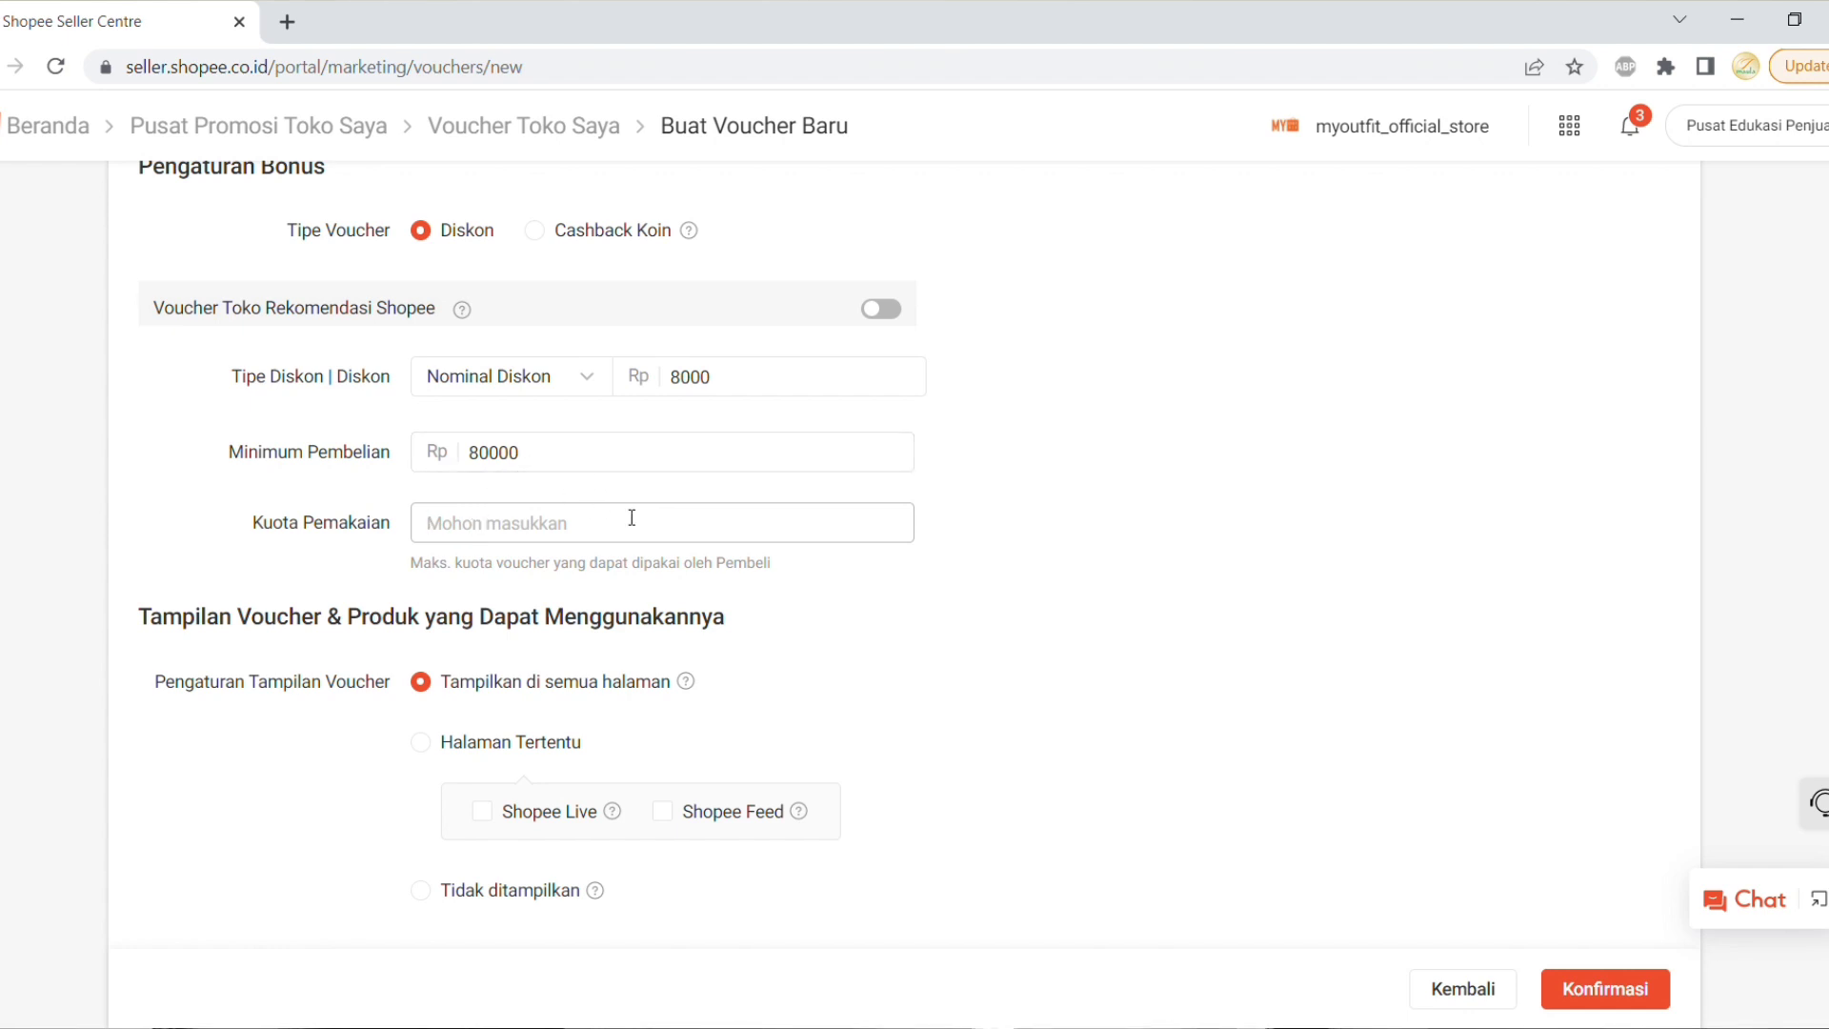
type("100")
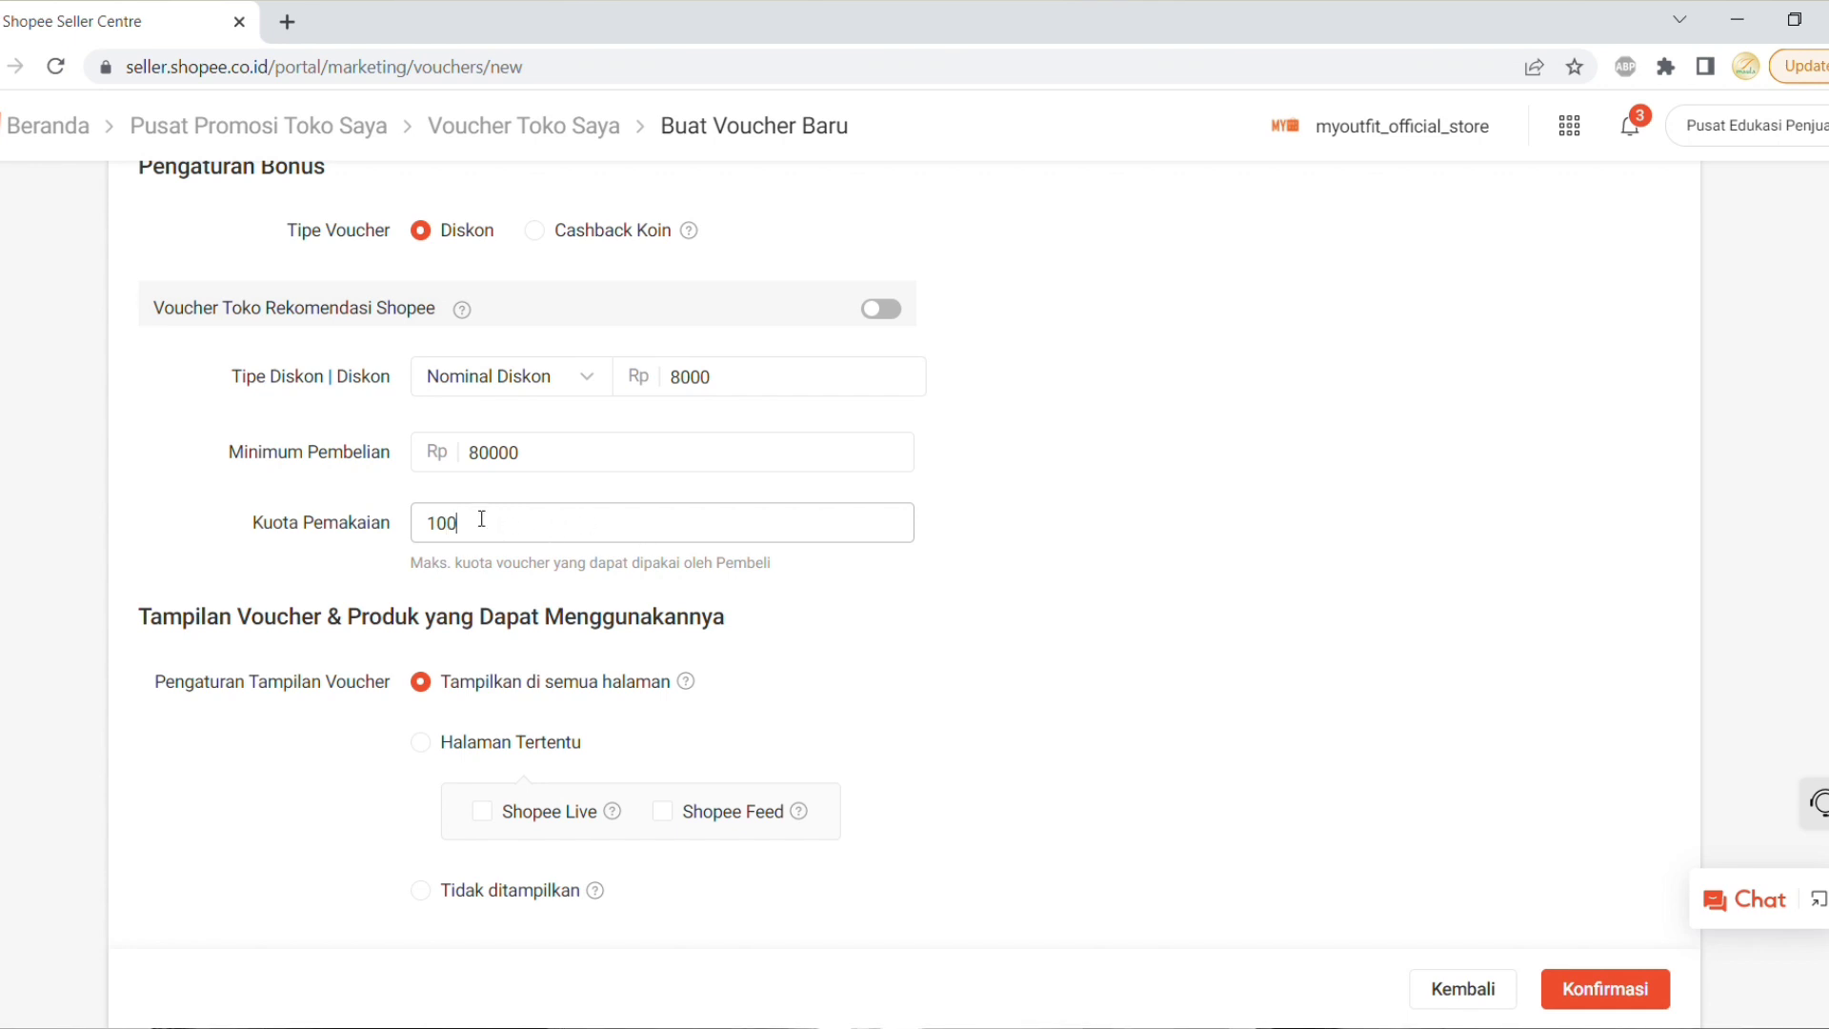
type("0")
left_click(673, 376)
double_click(694, 385)
left_click_drag(482, 526, 438, 527)
left_click(679, 477)
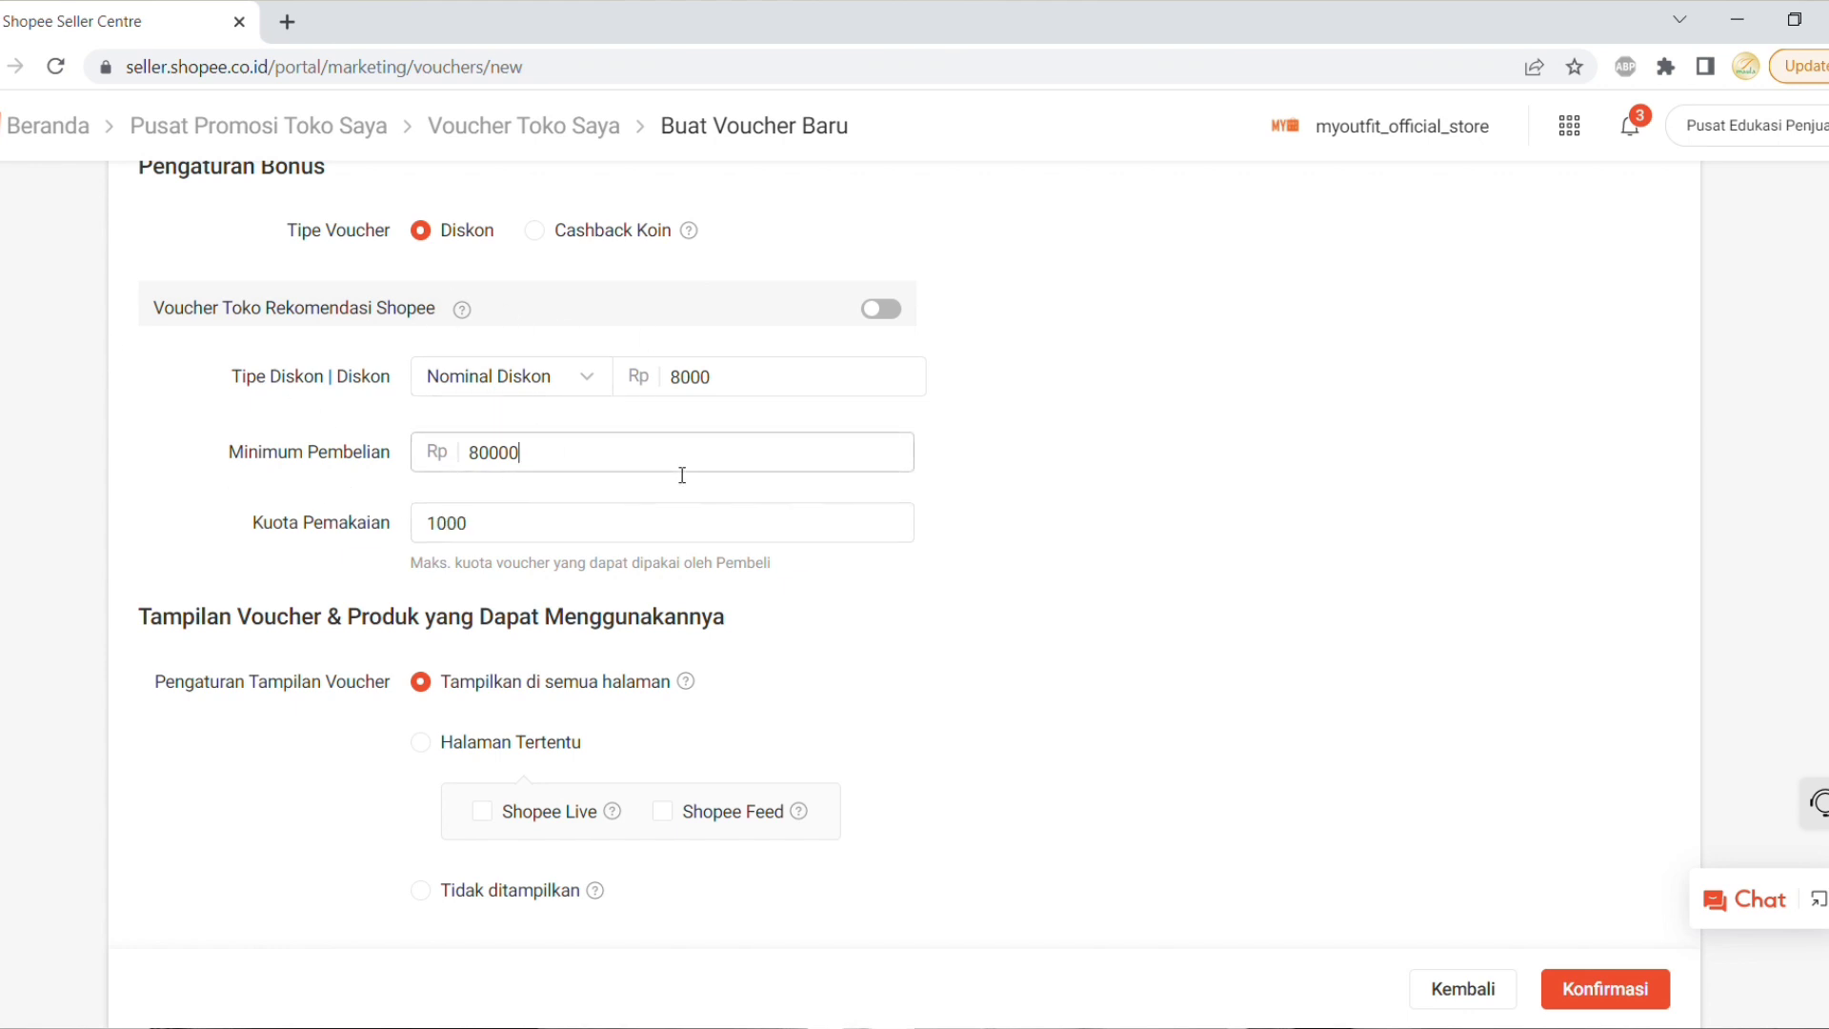
left_click(562, 376)
left_click(1136, 412)
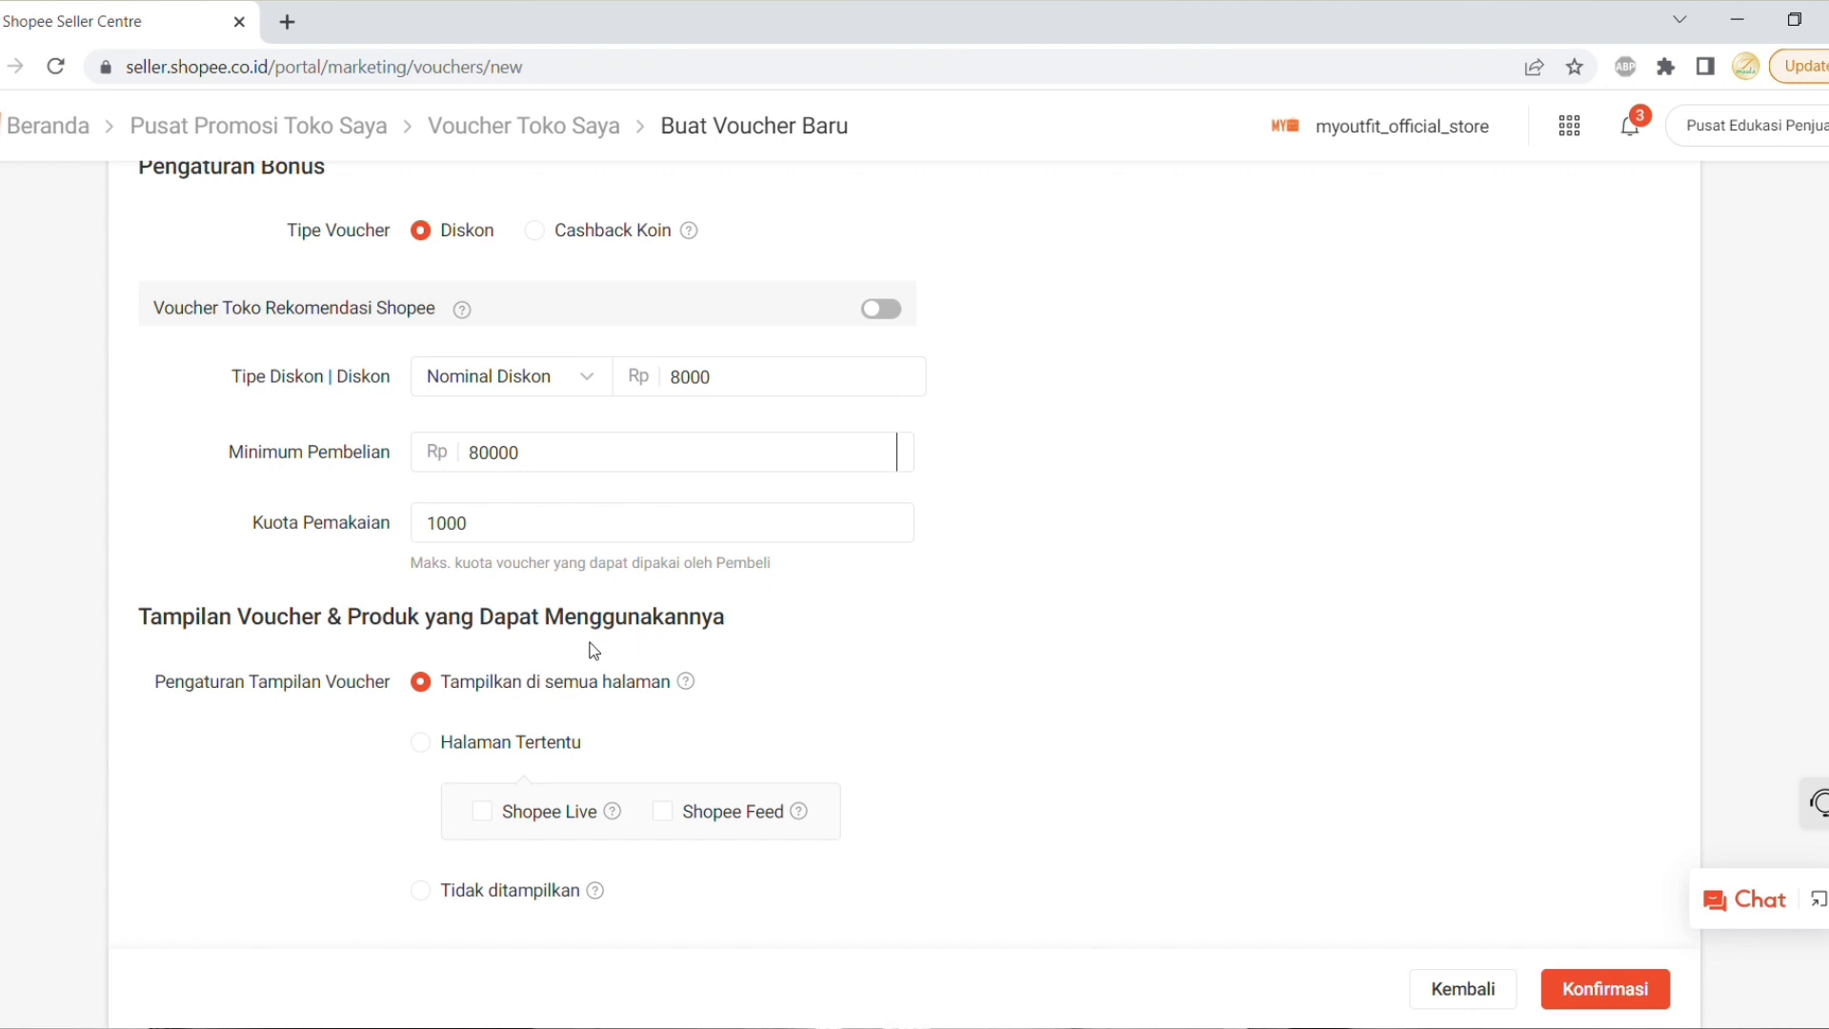
Try the Halaman Tertentu display setting with both Shopee Live and Shopee Feed enabled
scroll(466, 647, "down", 2)
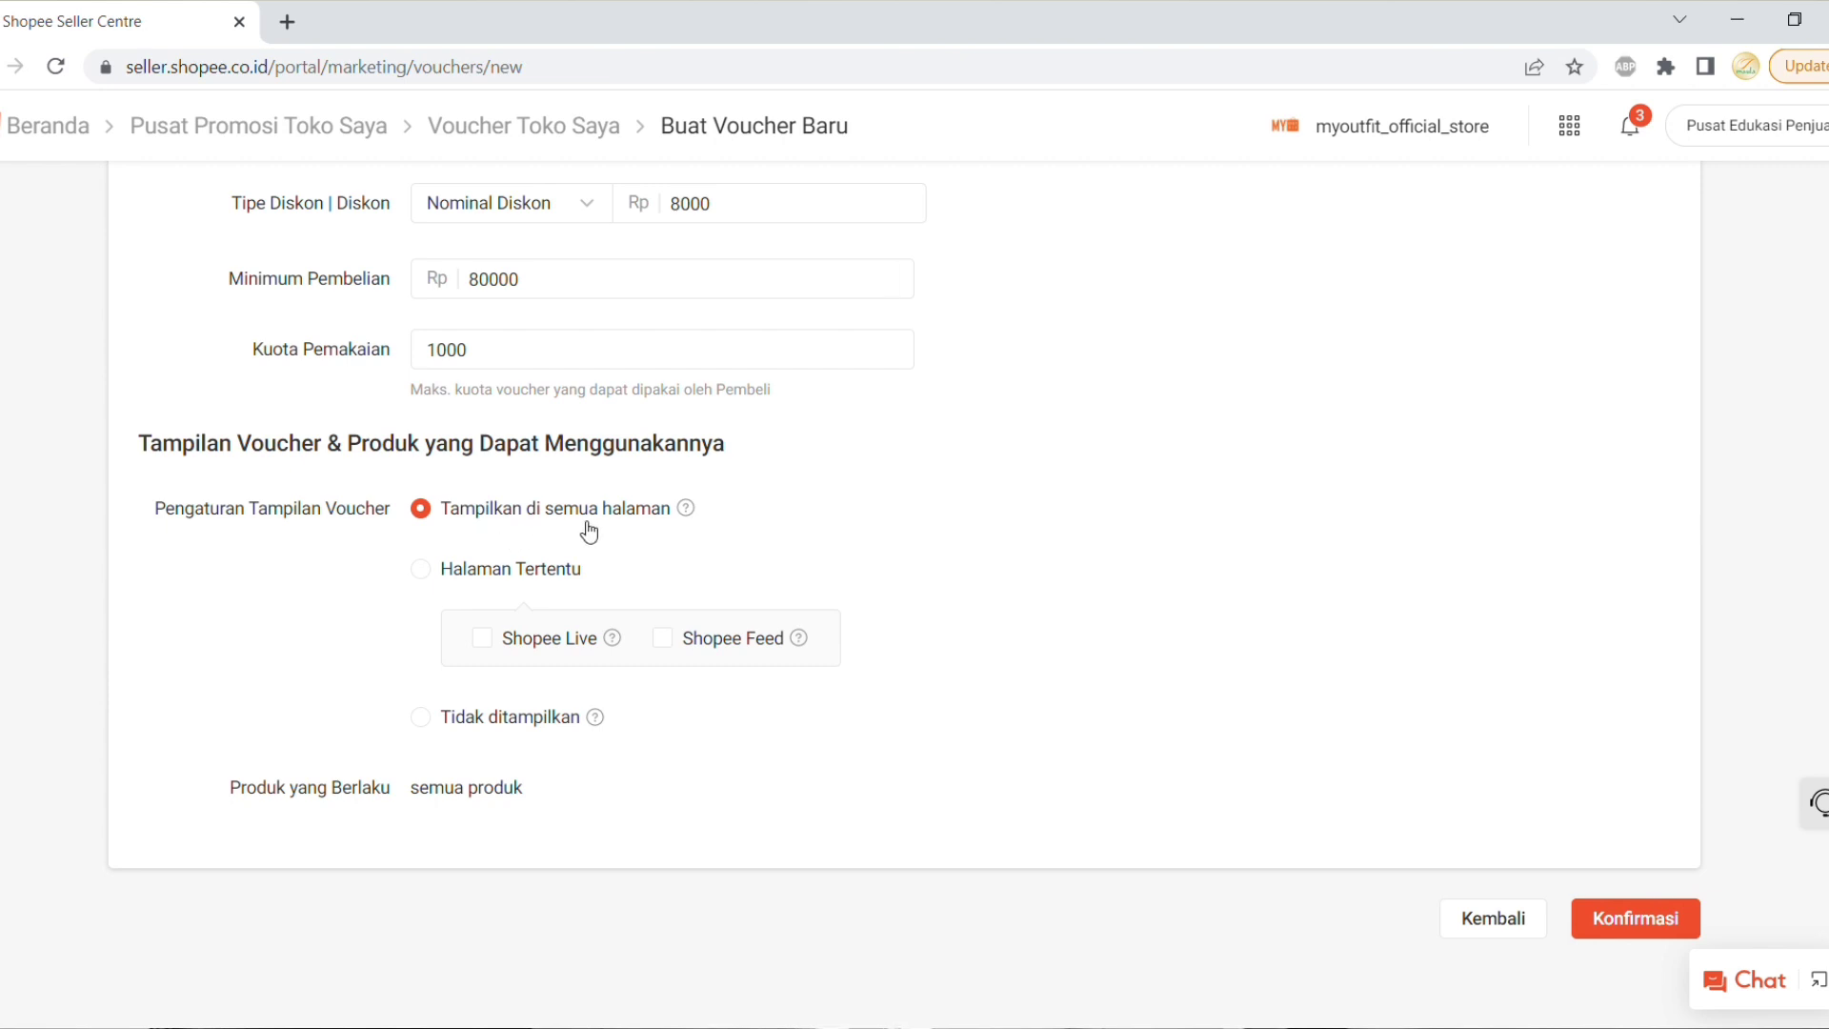
mouse_move(693, 511)
left_click(426, 574)
left_click(482, 638)
left_click(694, 644)
mouse_move(802, 642)
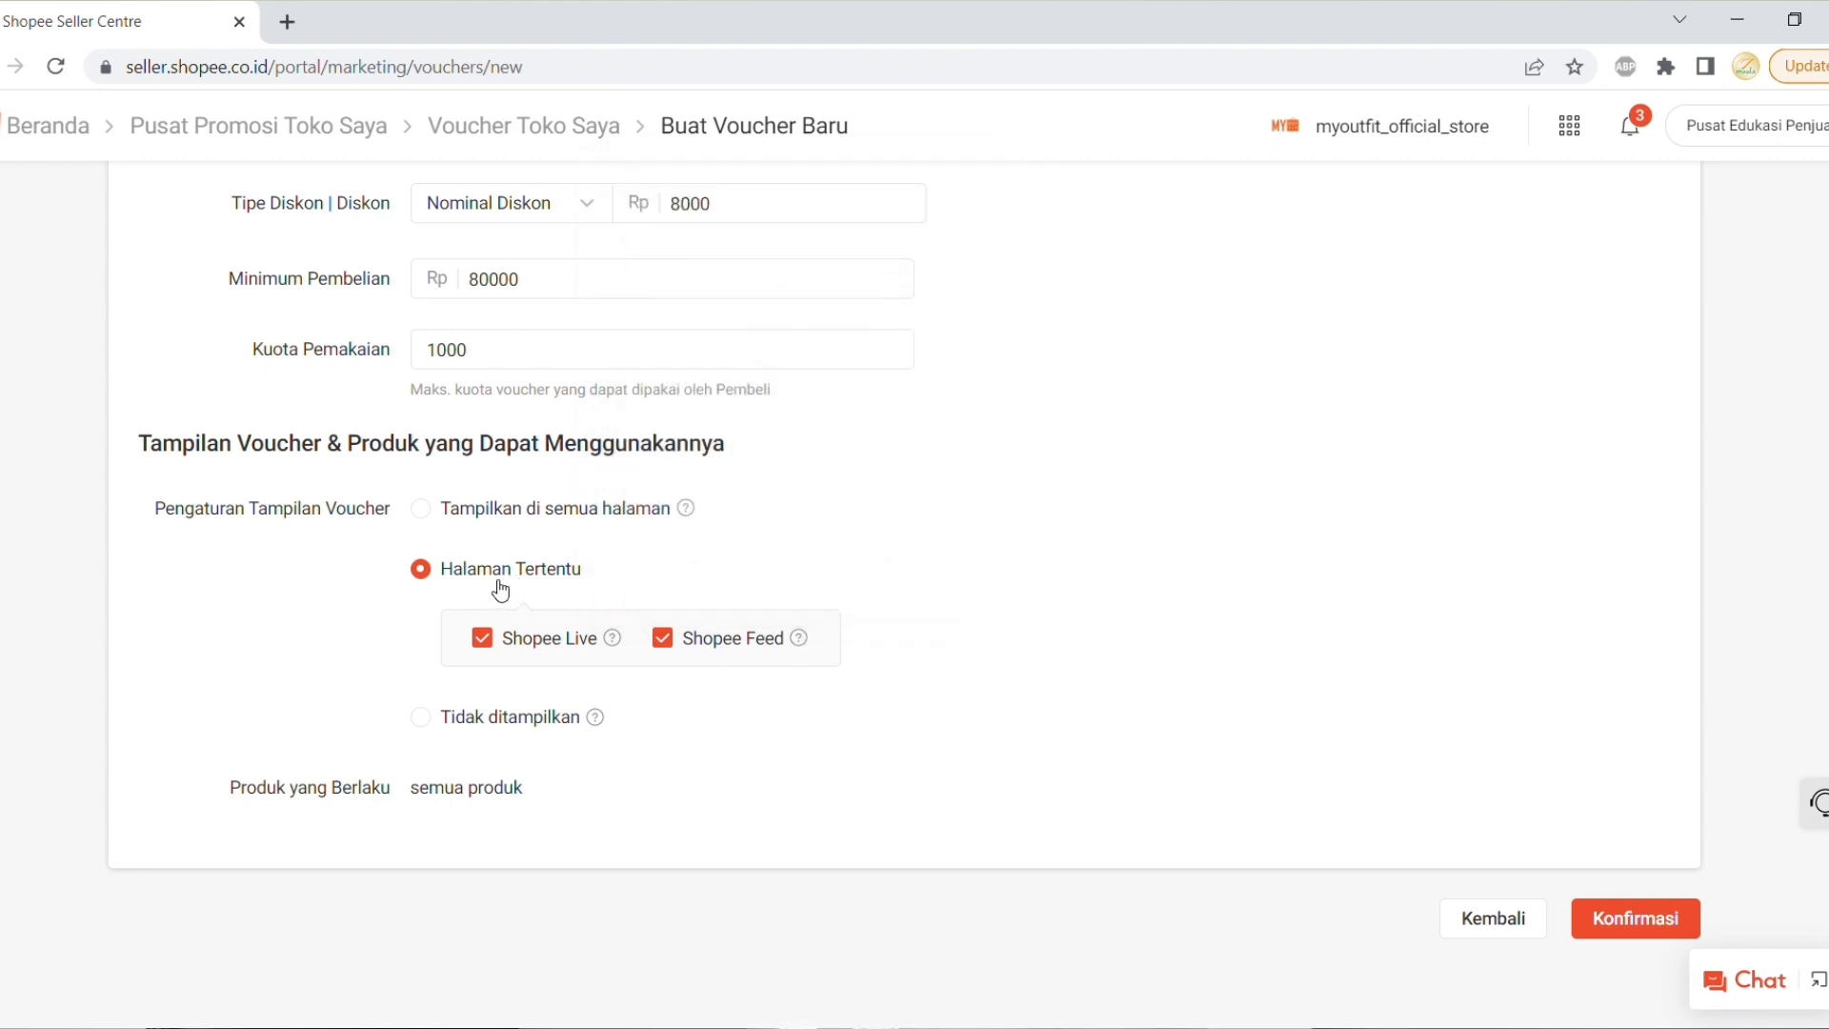
Try the Tidak ditampilkan display setting, check the applicable products, and reselect Tampilkan di semua halaman
left_click(469, 721)
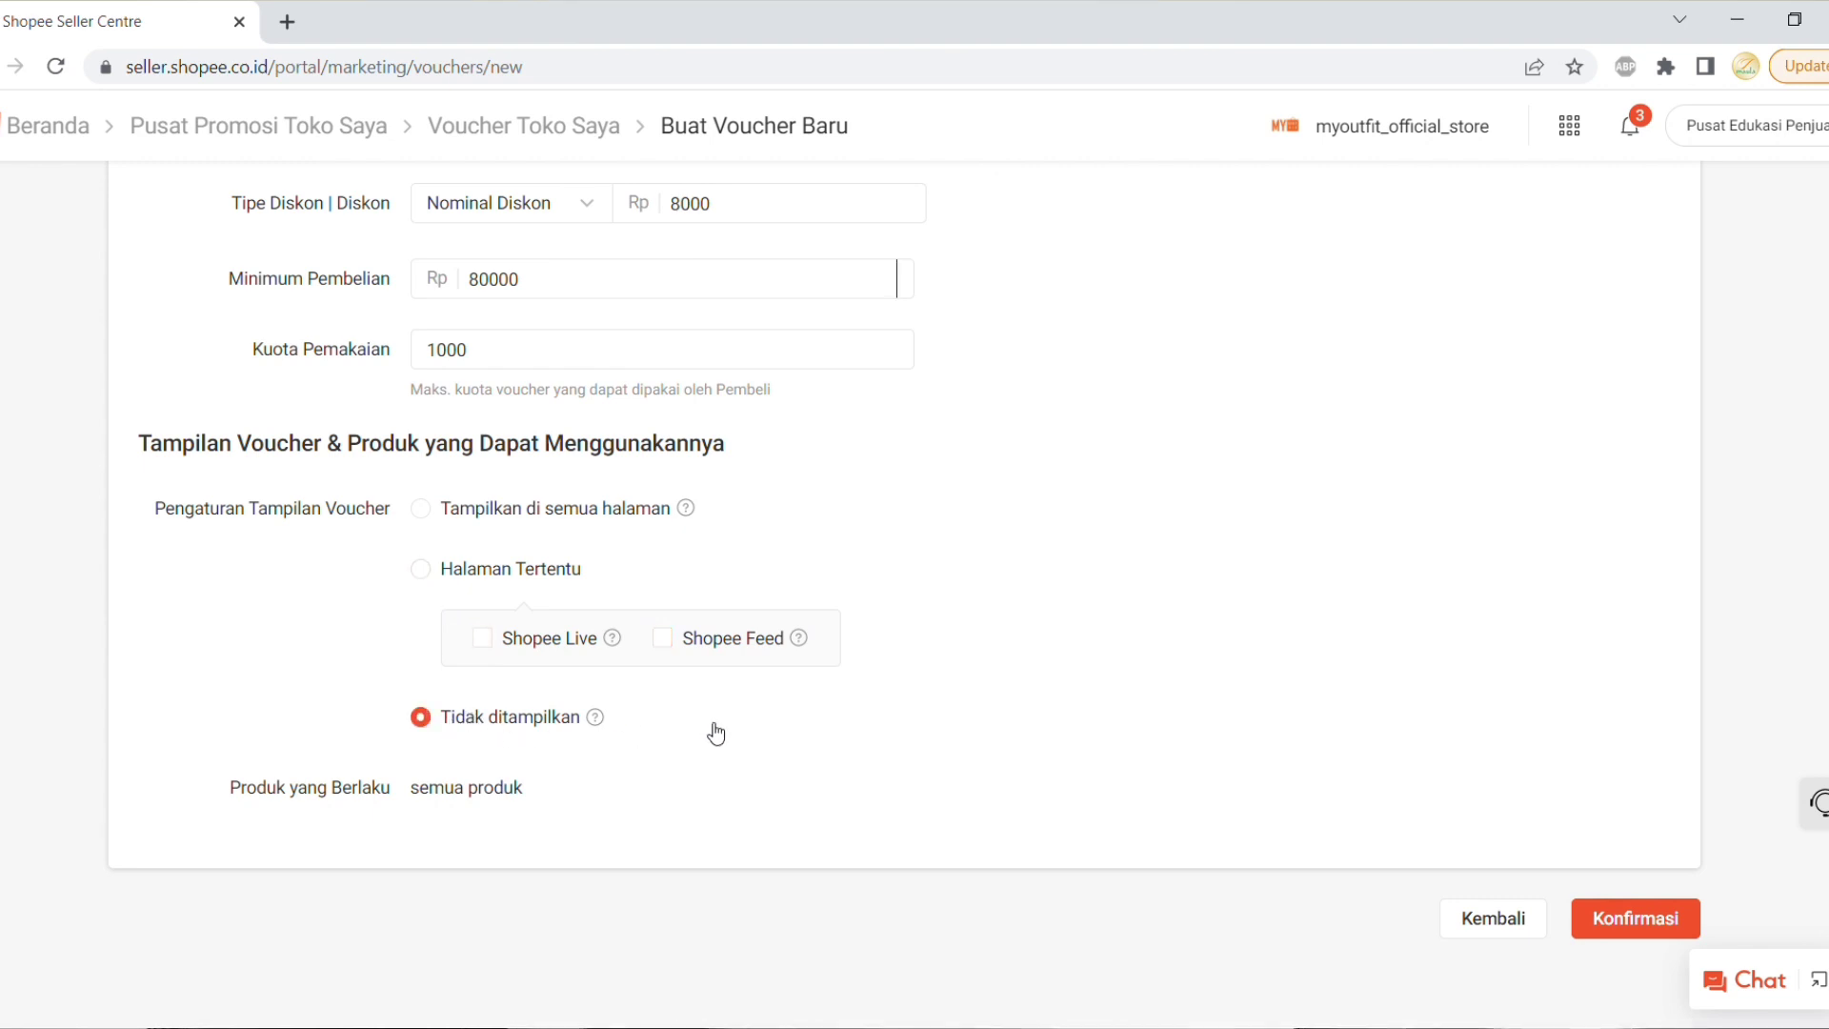
mouse_move(606, 737)
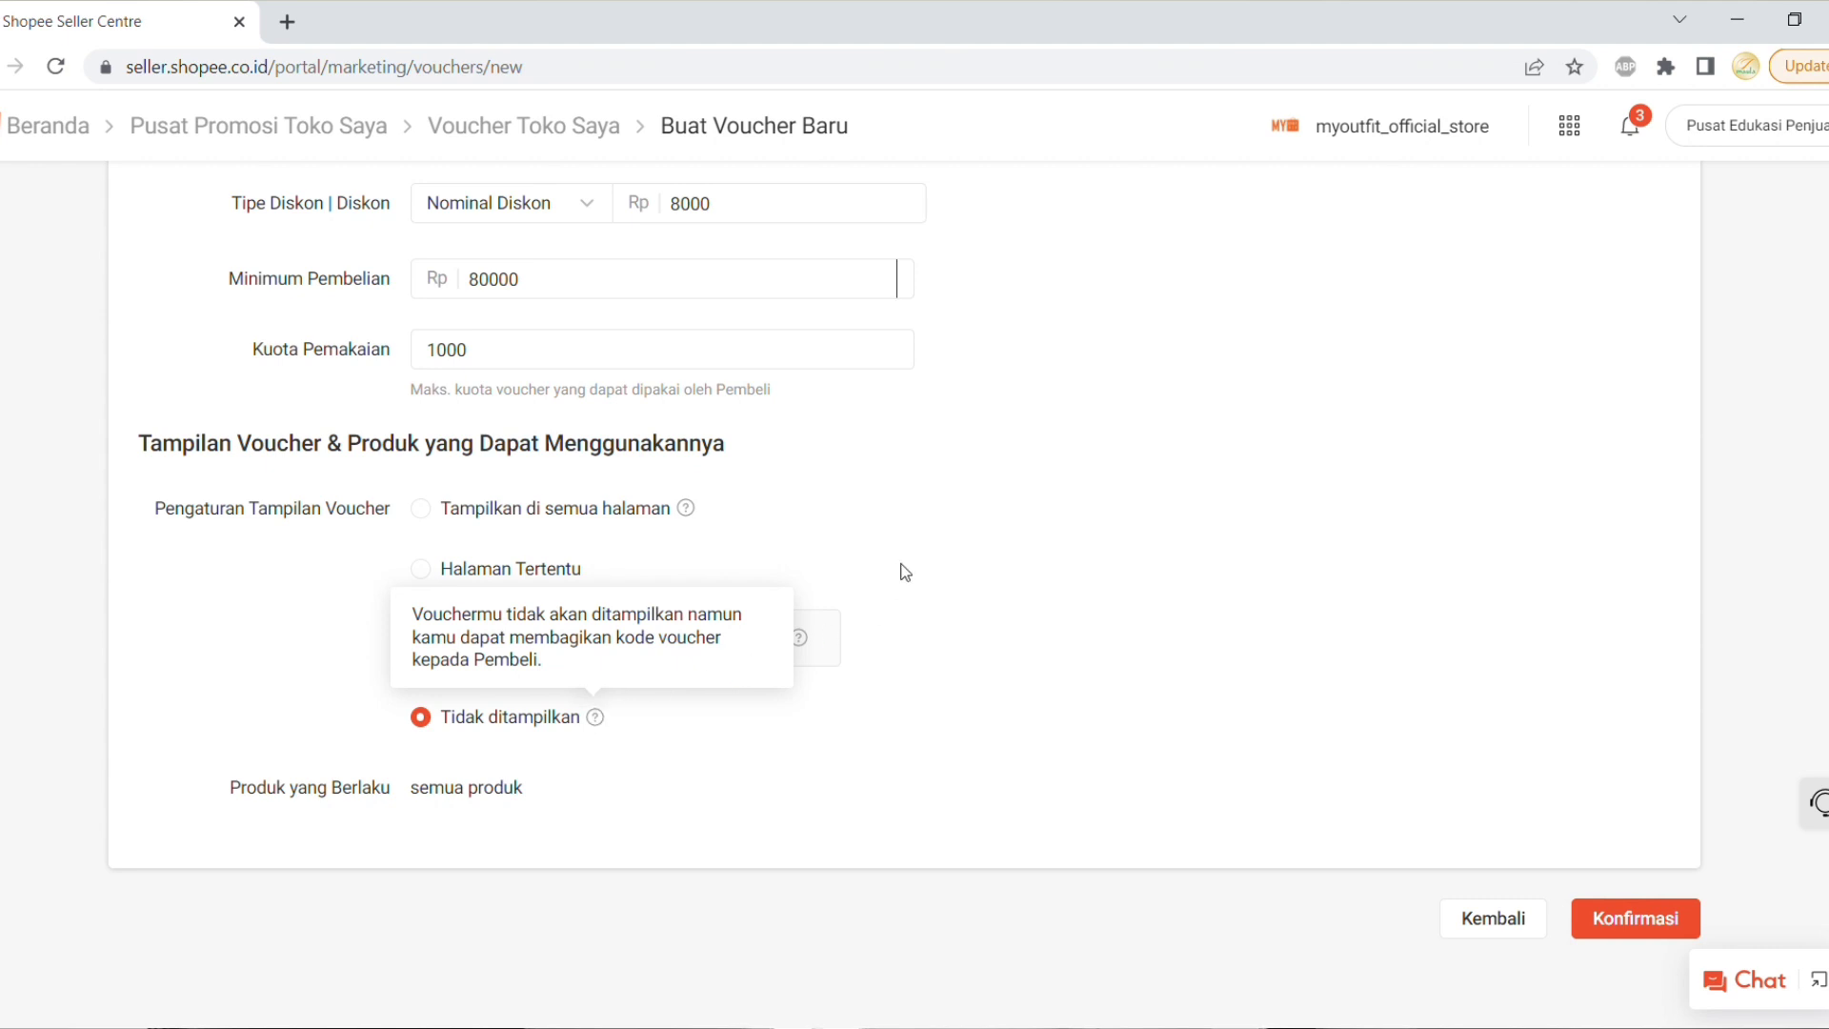
scroll(581, 640, "up", 10)
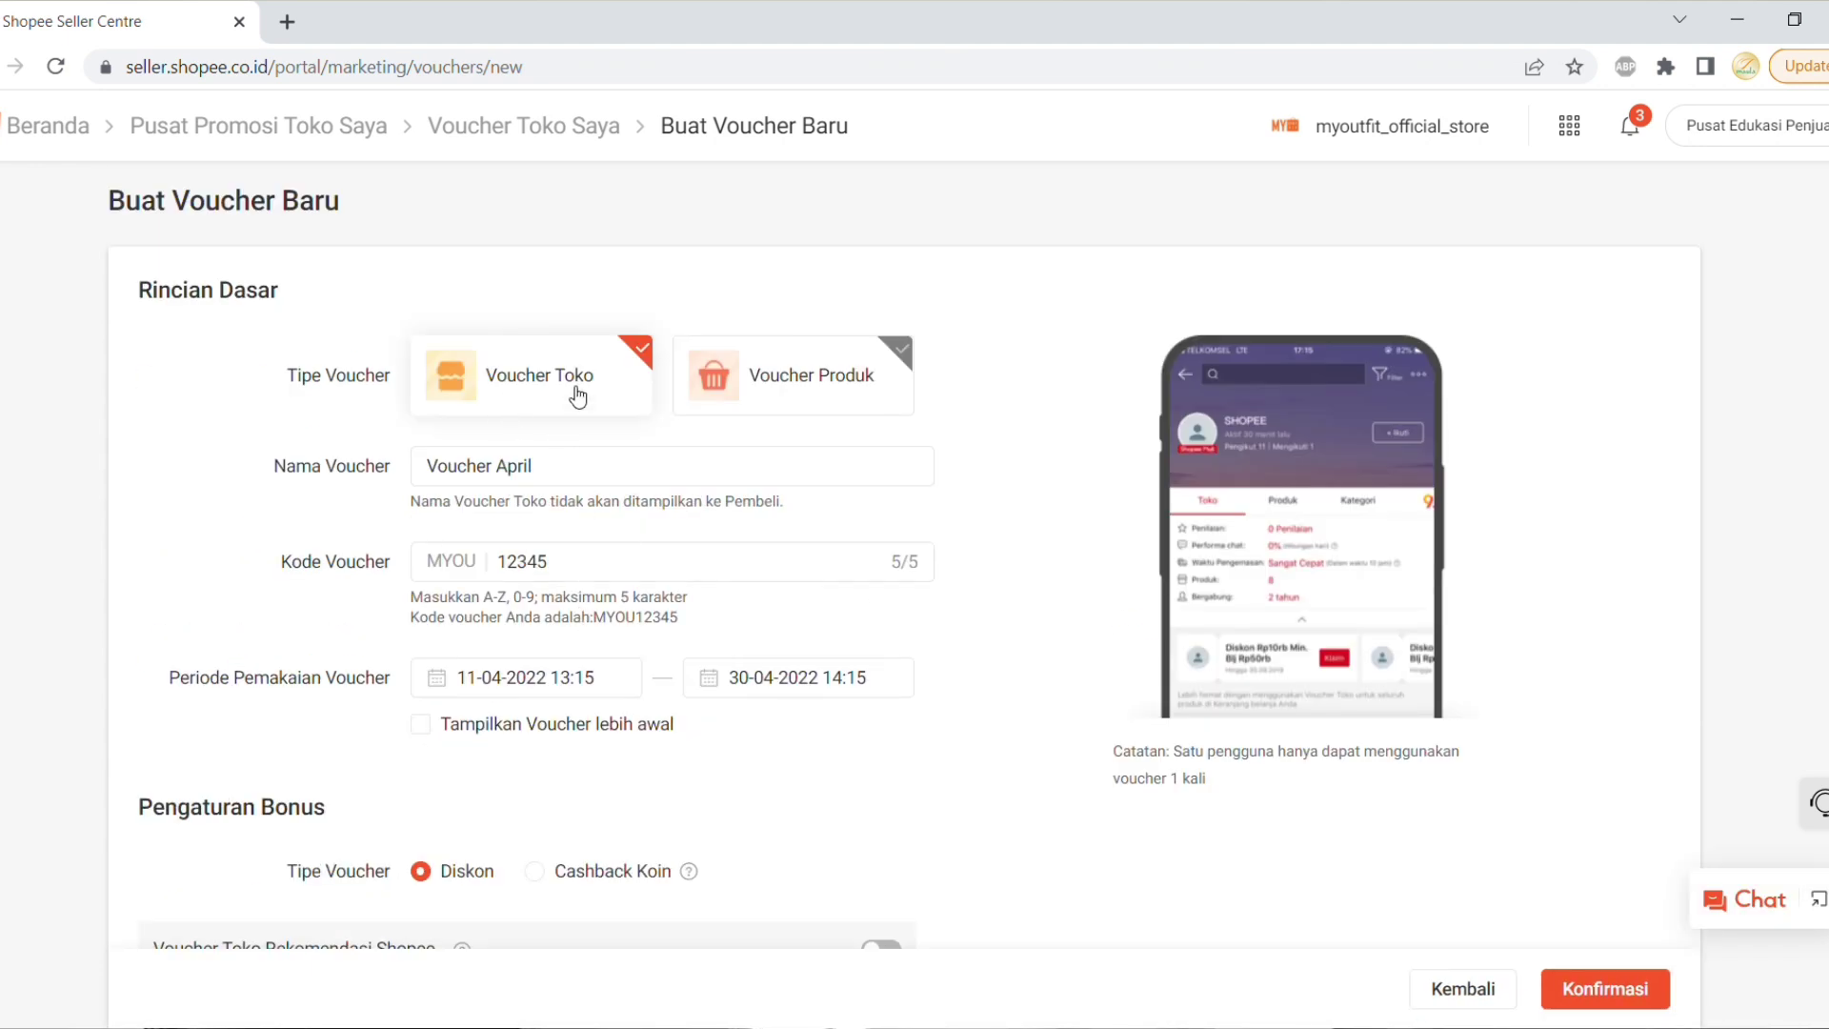
scroll(577, 396, "down", 10)
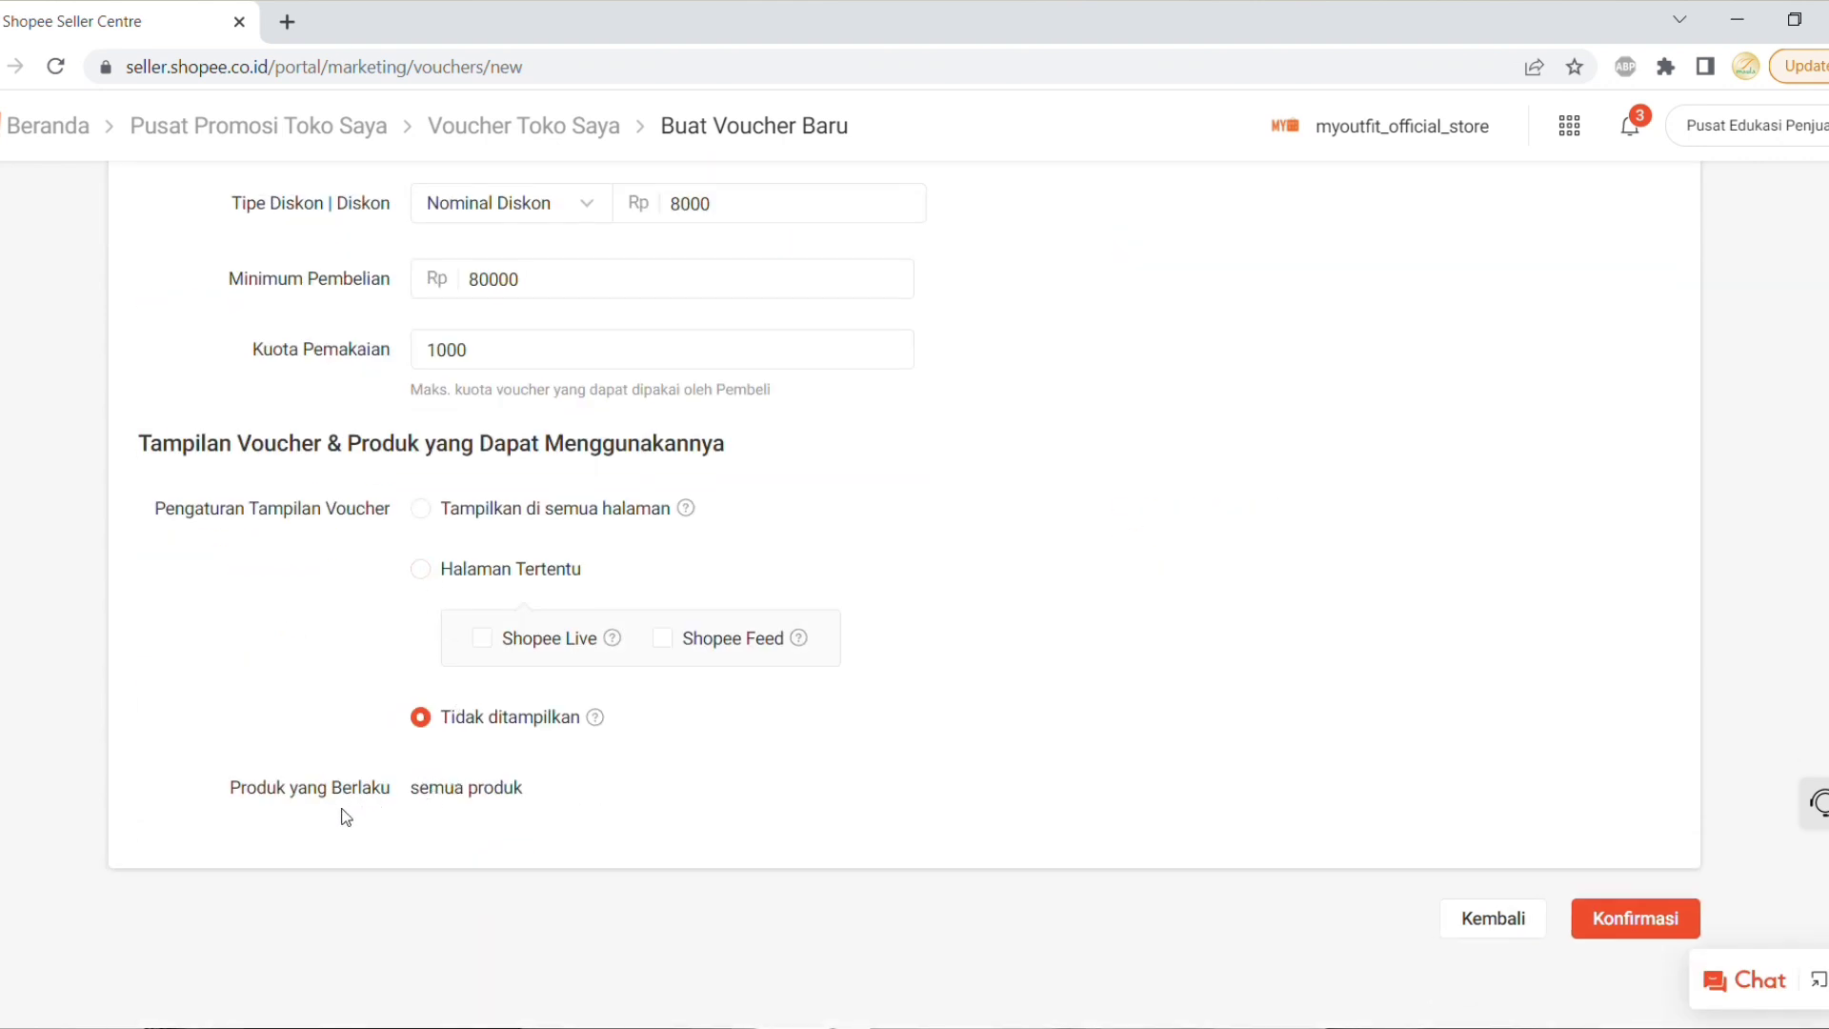
left_click_drag(412, 795, 577, 793)
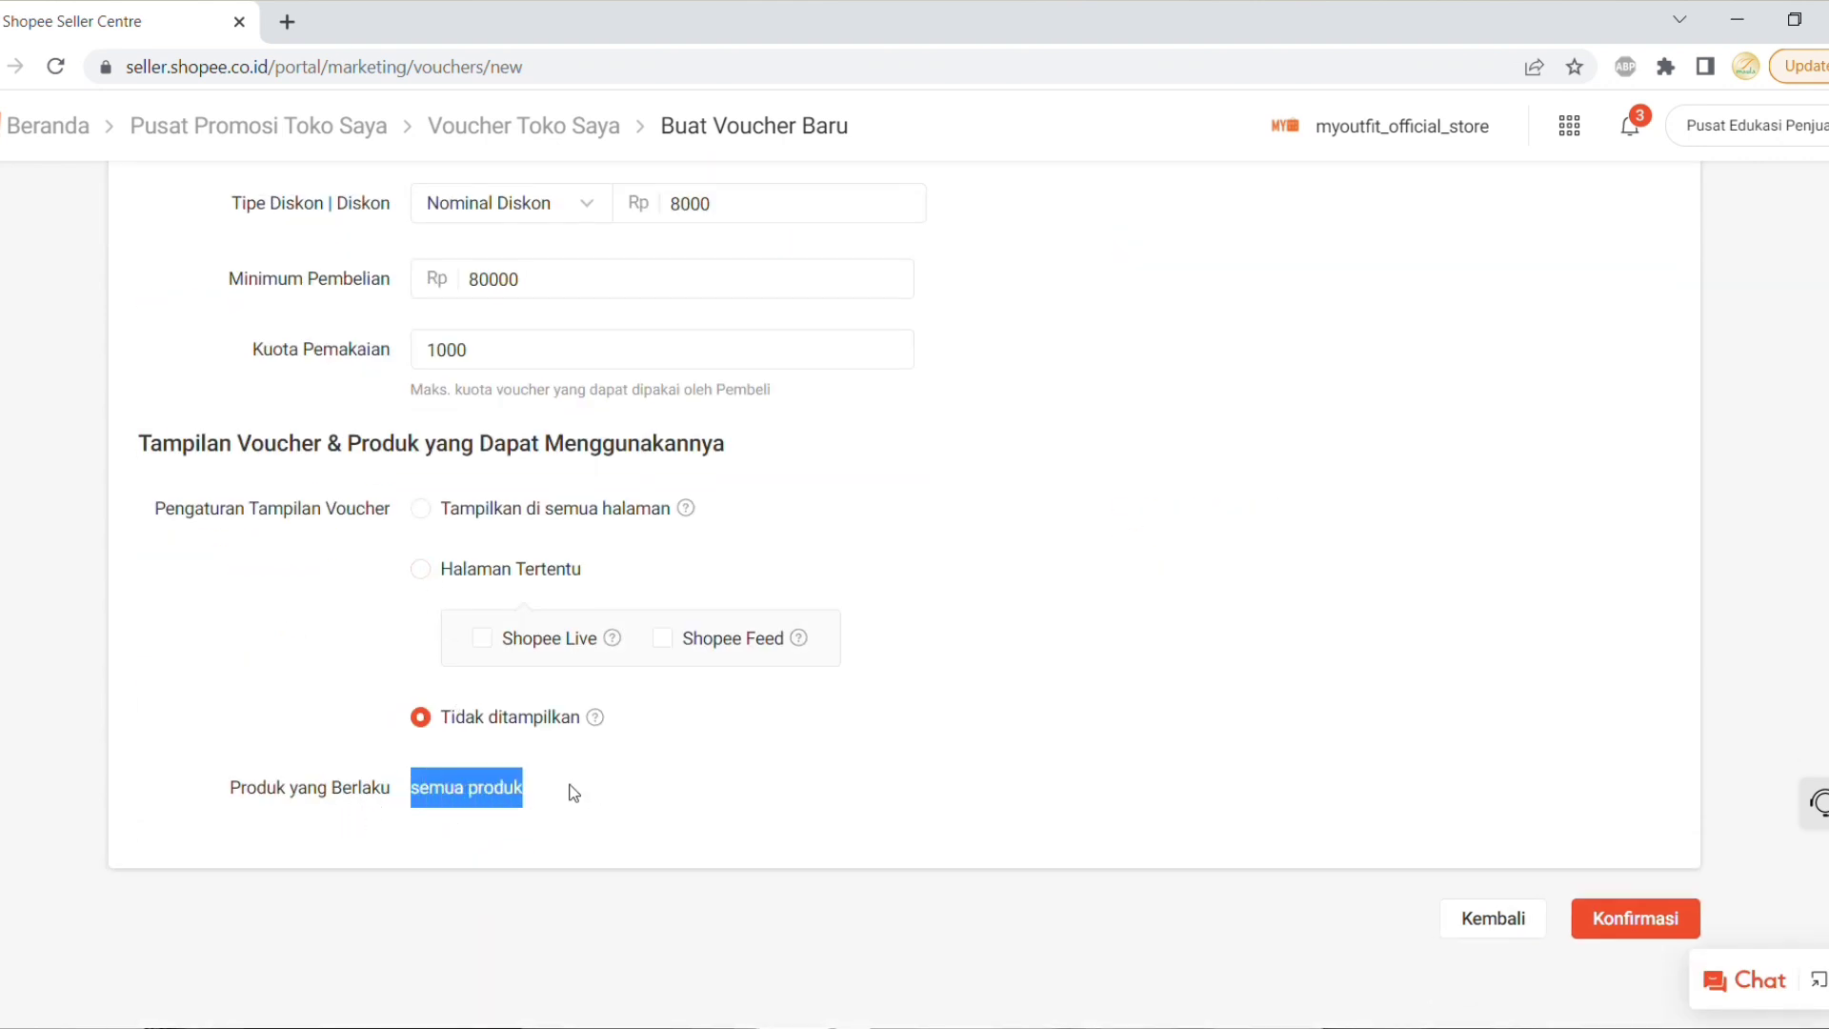
left_click(484, 514)
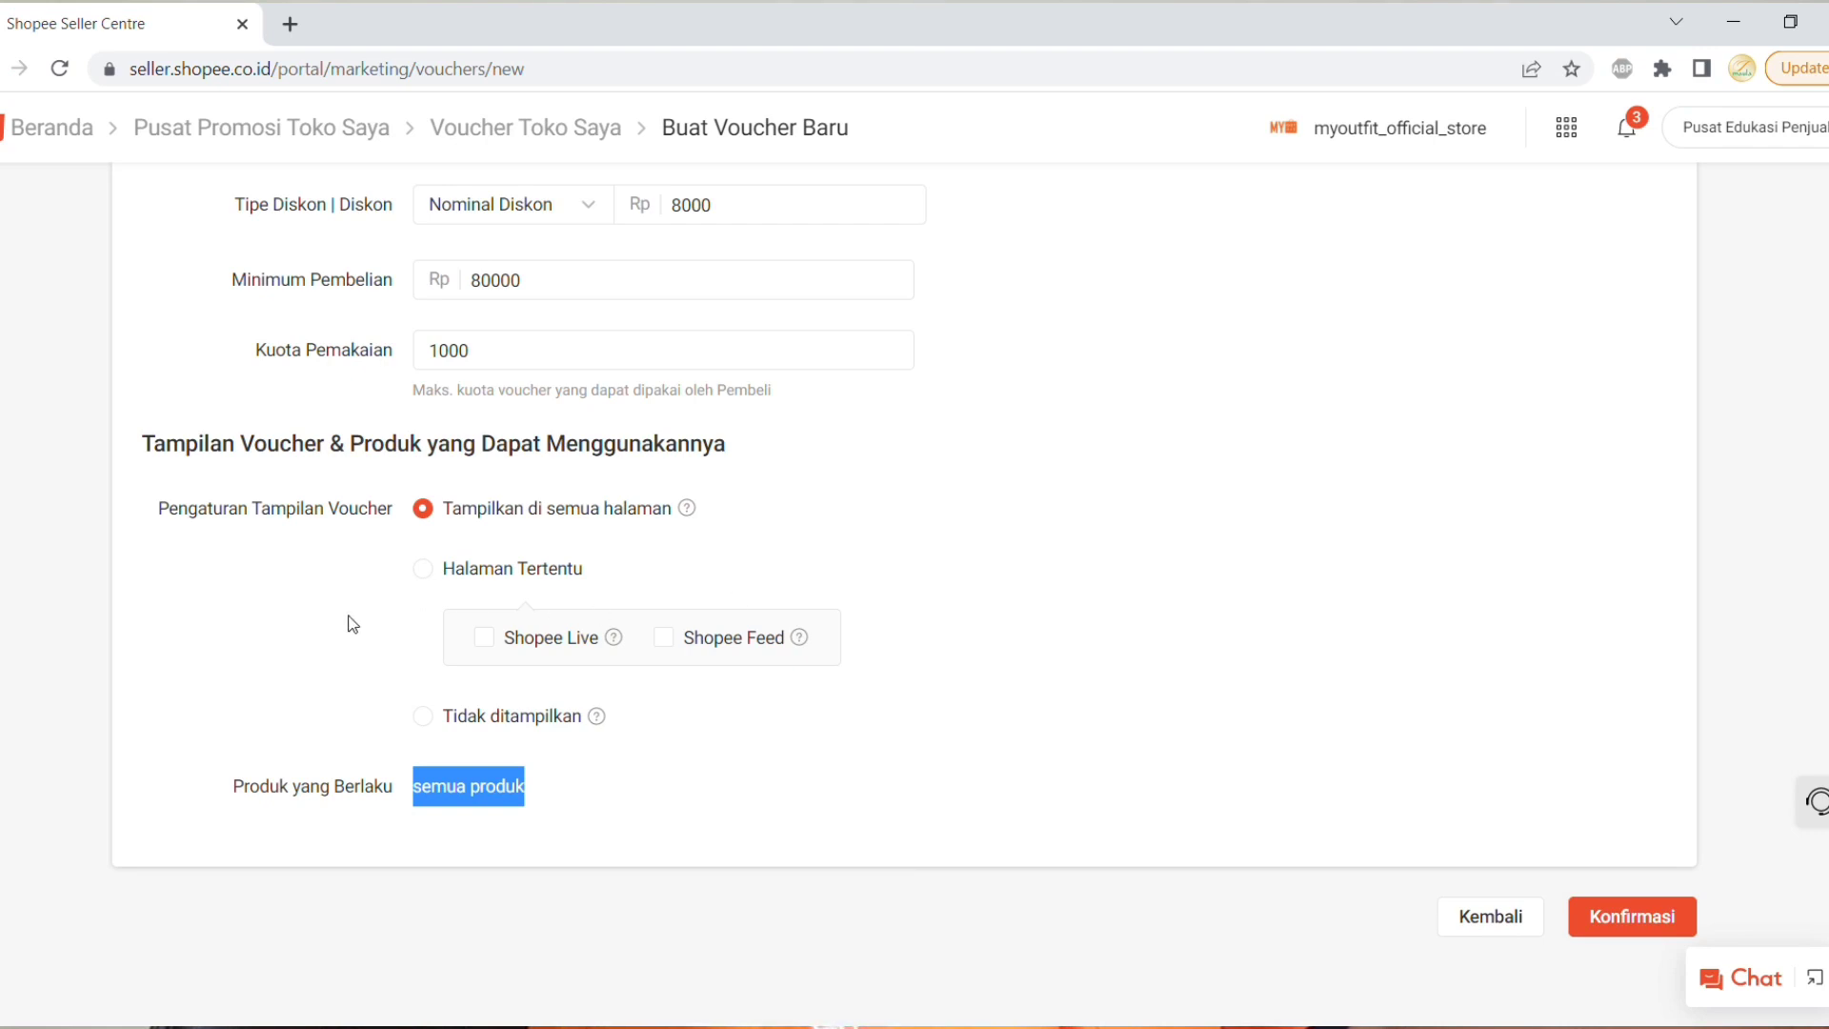
Change the voucher type in the basic details to Voucher Produk
scroll(286, 600, "up", 15)
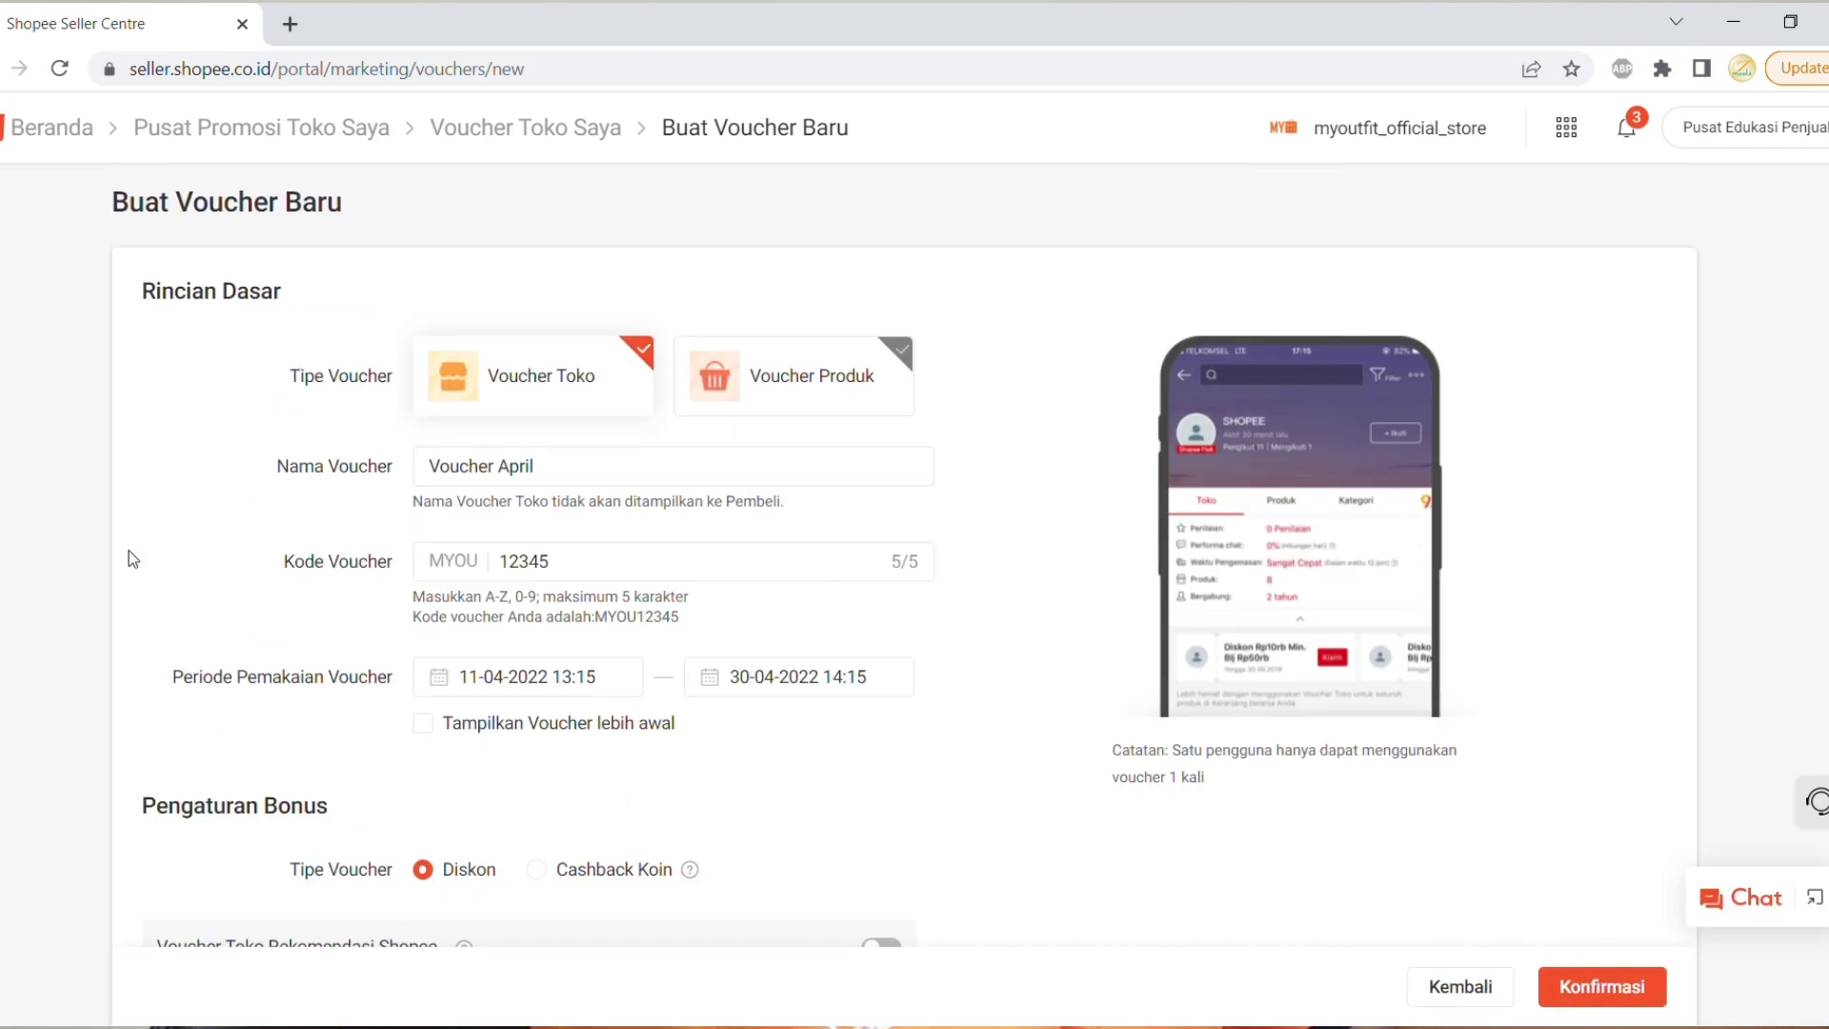
left_click(793, 391)
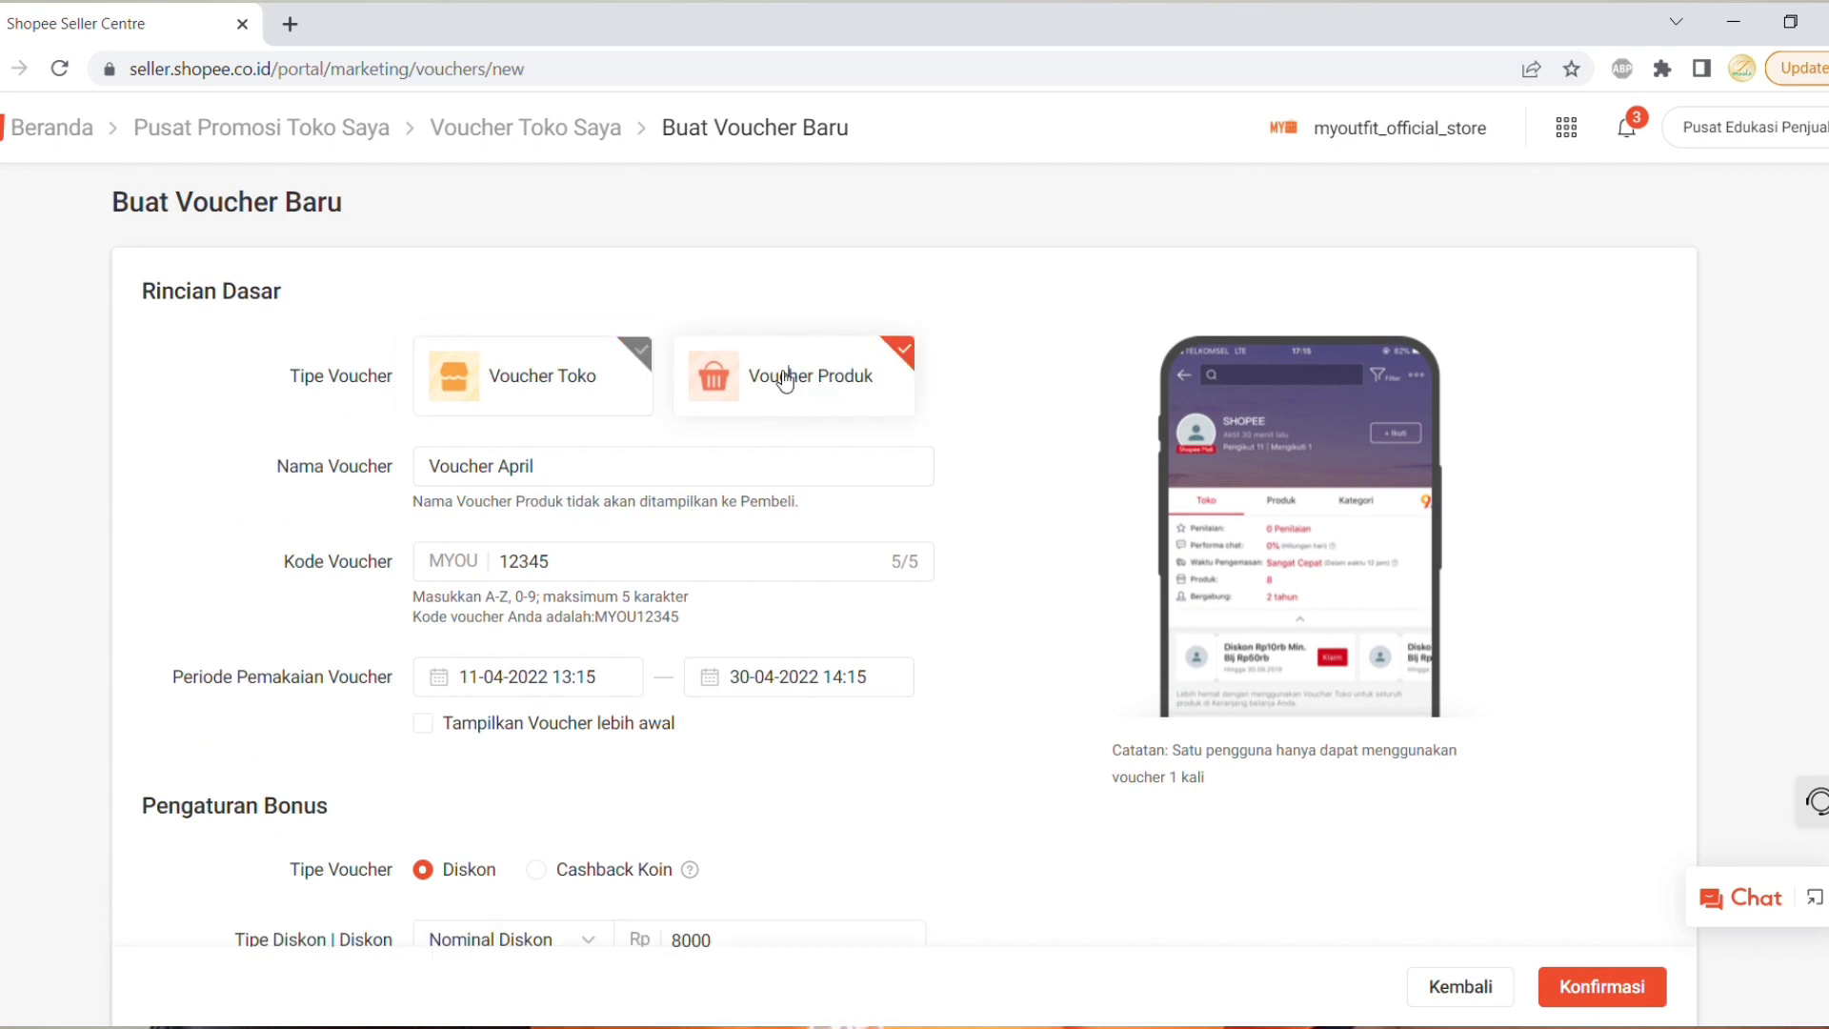
scroll(717, 493, "down", 5)
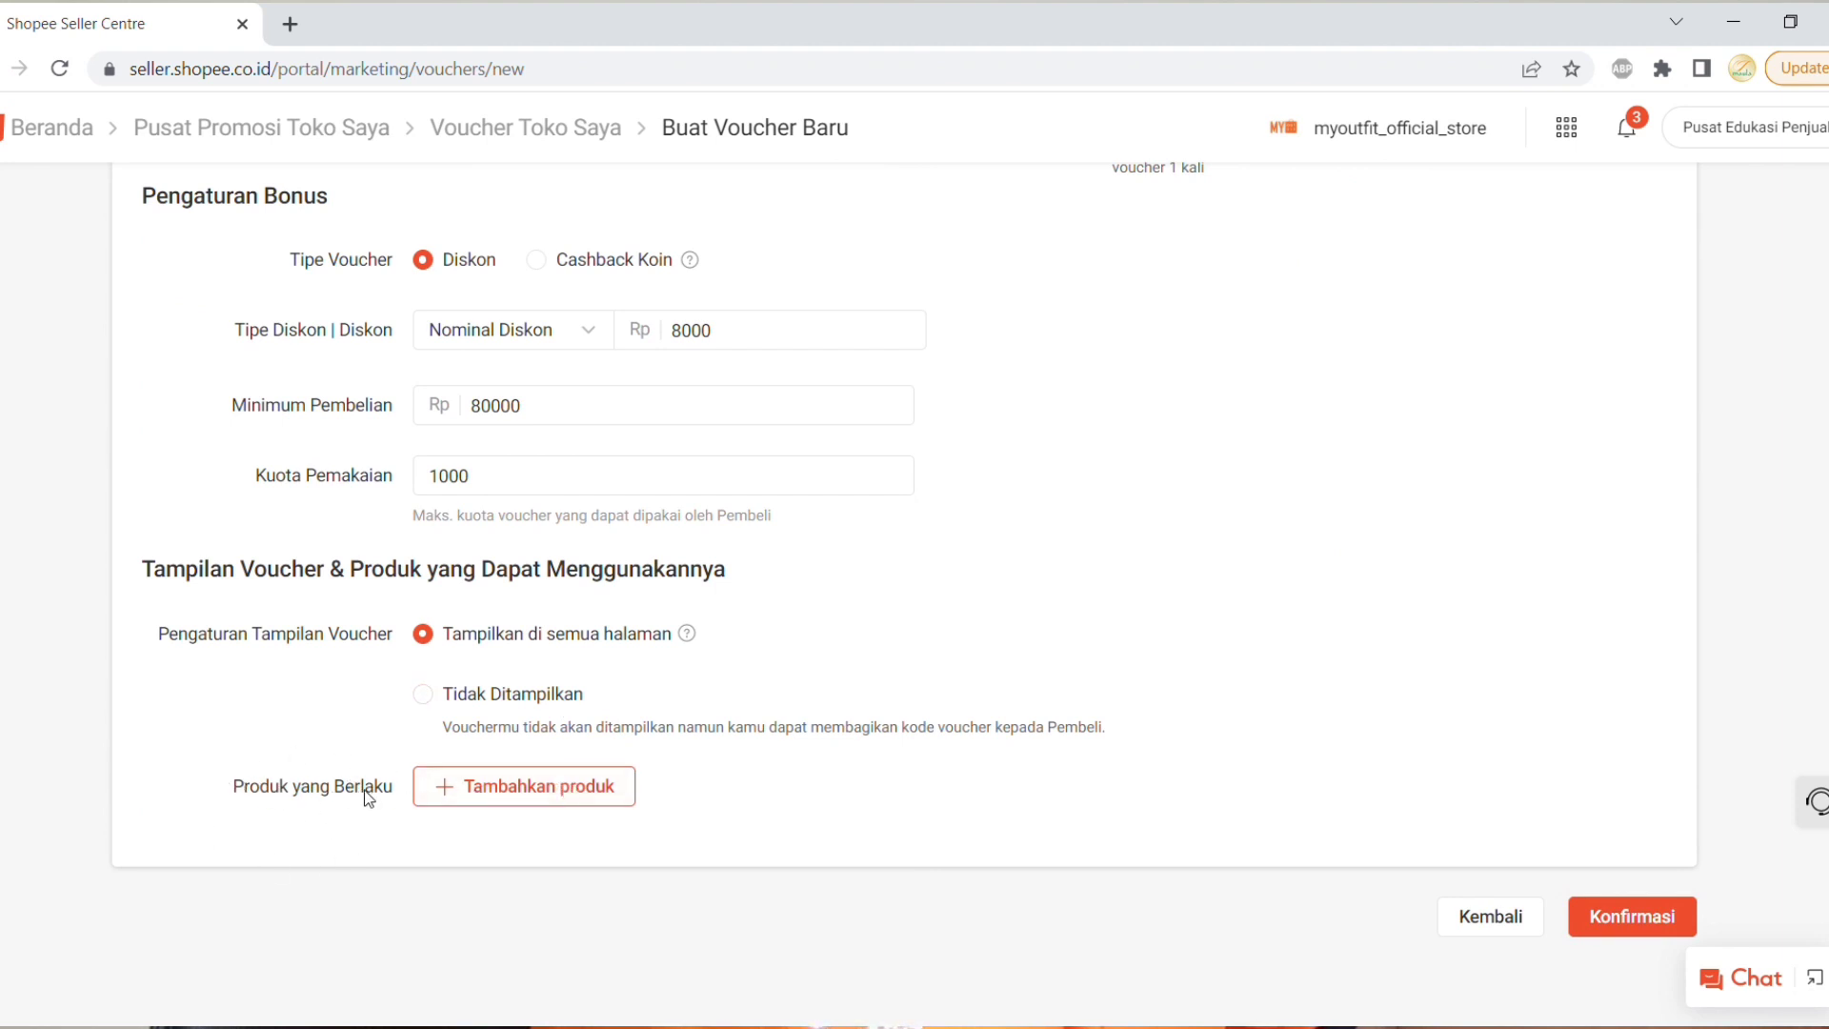
Add the first two listed products, Kerudung Pashmina Panjang and the first Jilbab Segi Empat Motif, as the voucher's applicable products
left_click(470, 800)
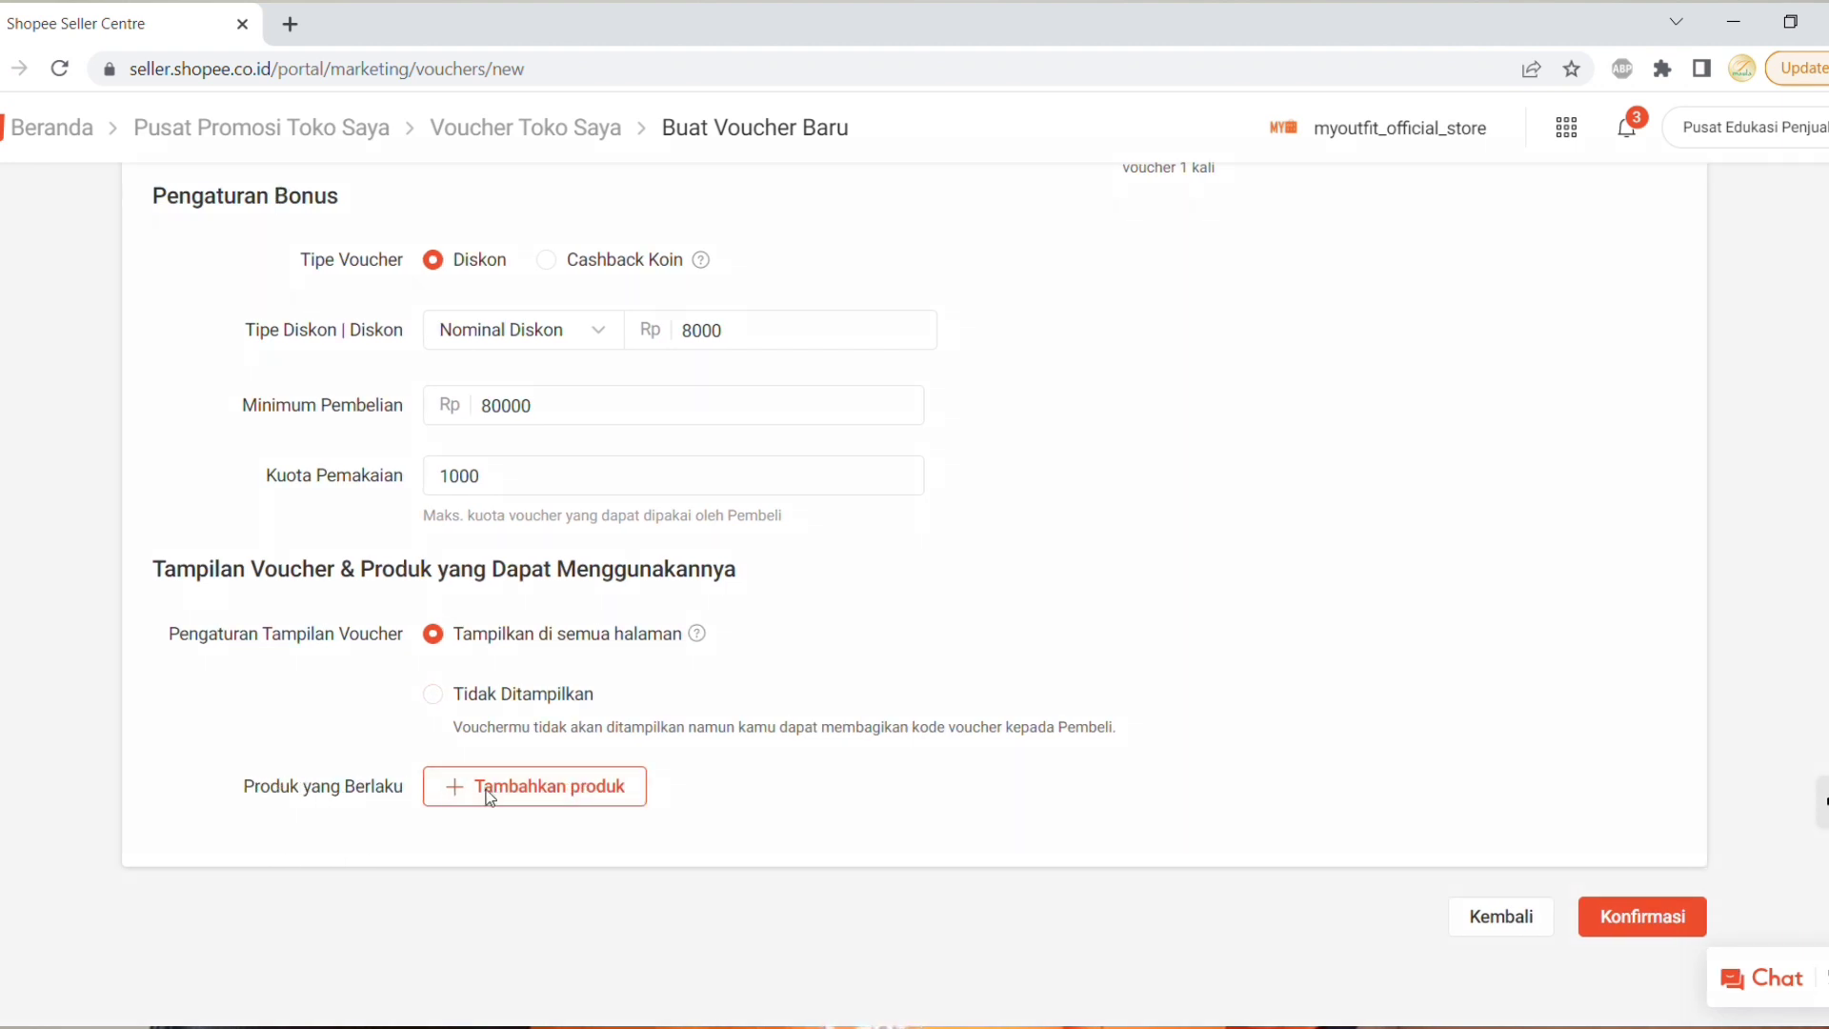
scroll(541, 486, "down", 5)
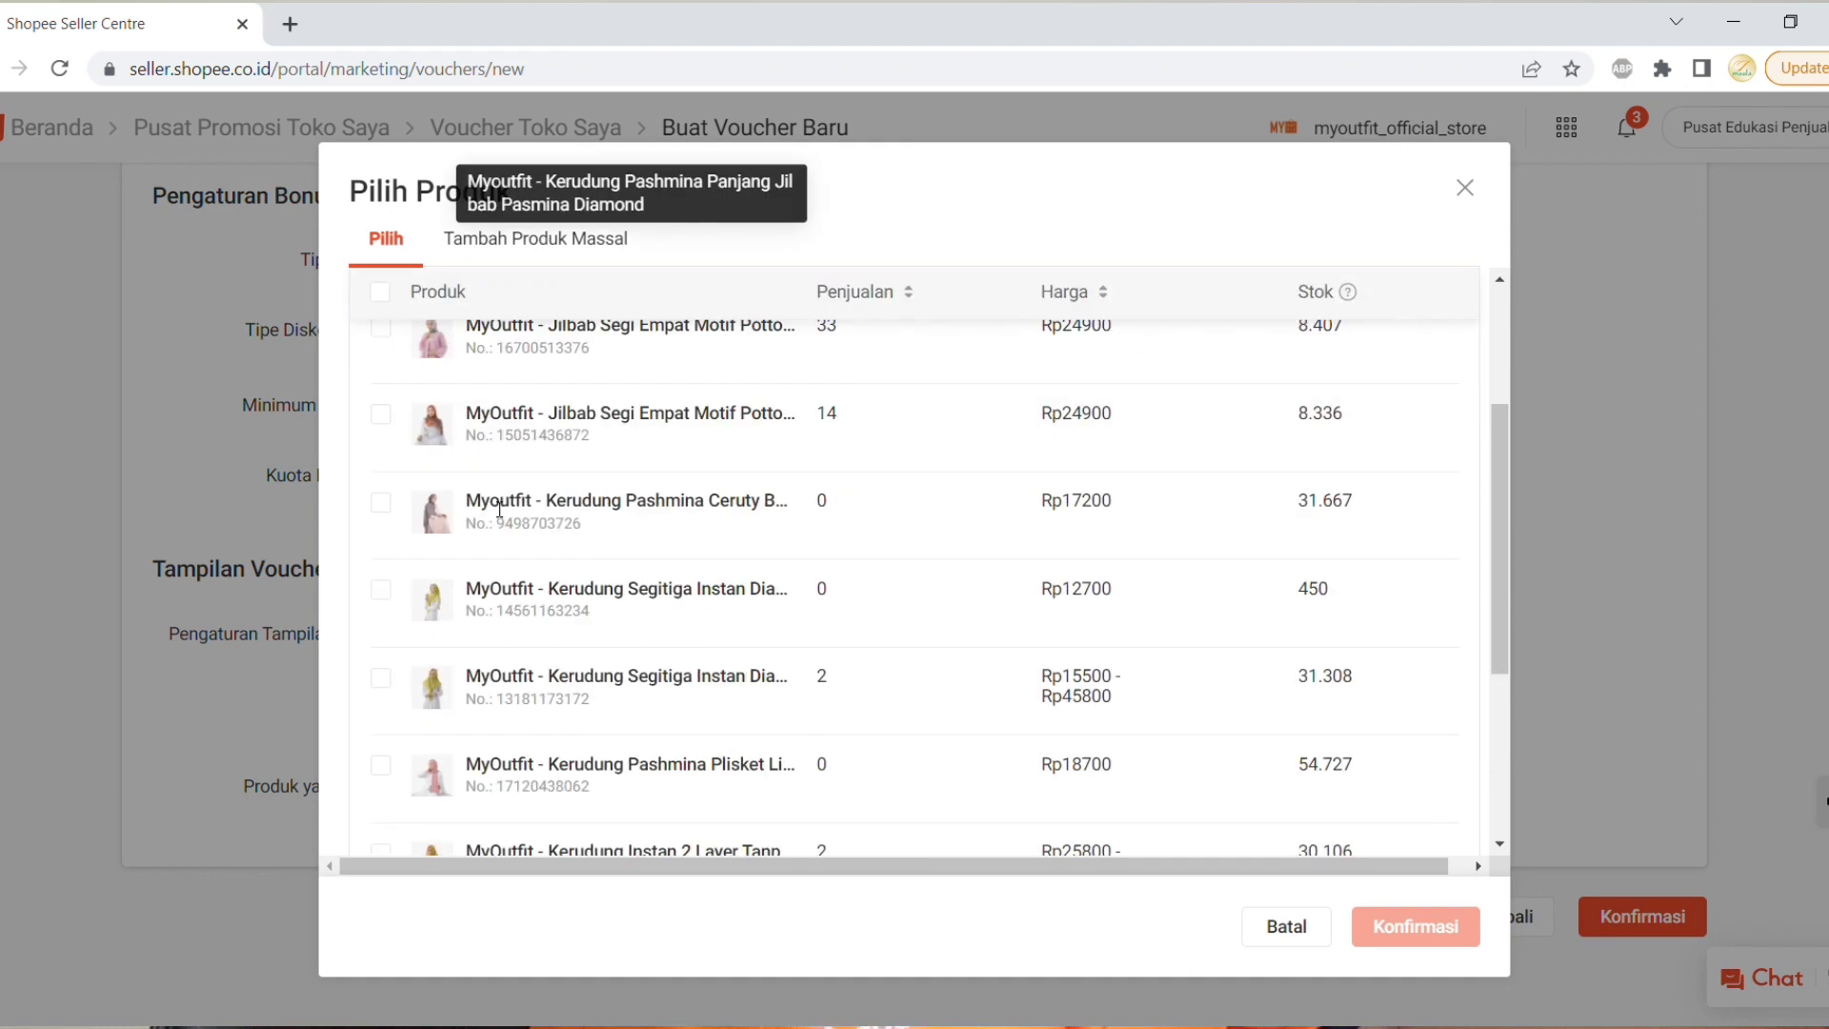
scroll(455, 509, "up", 6)
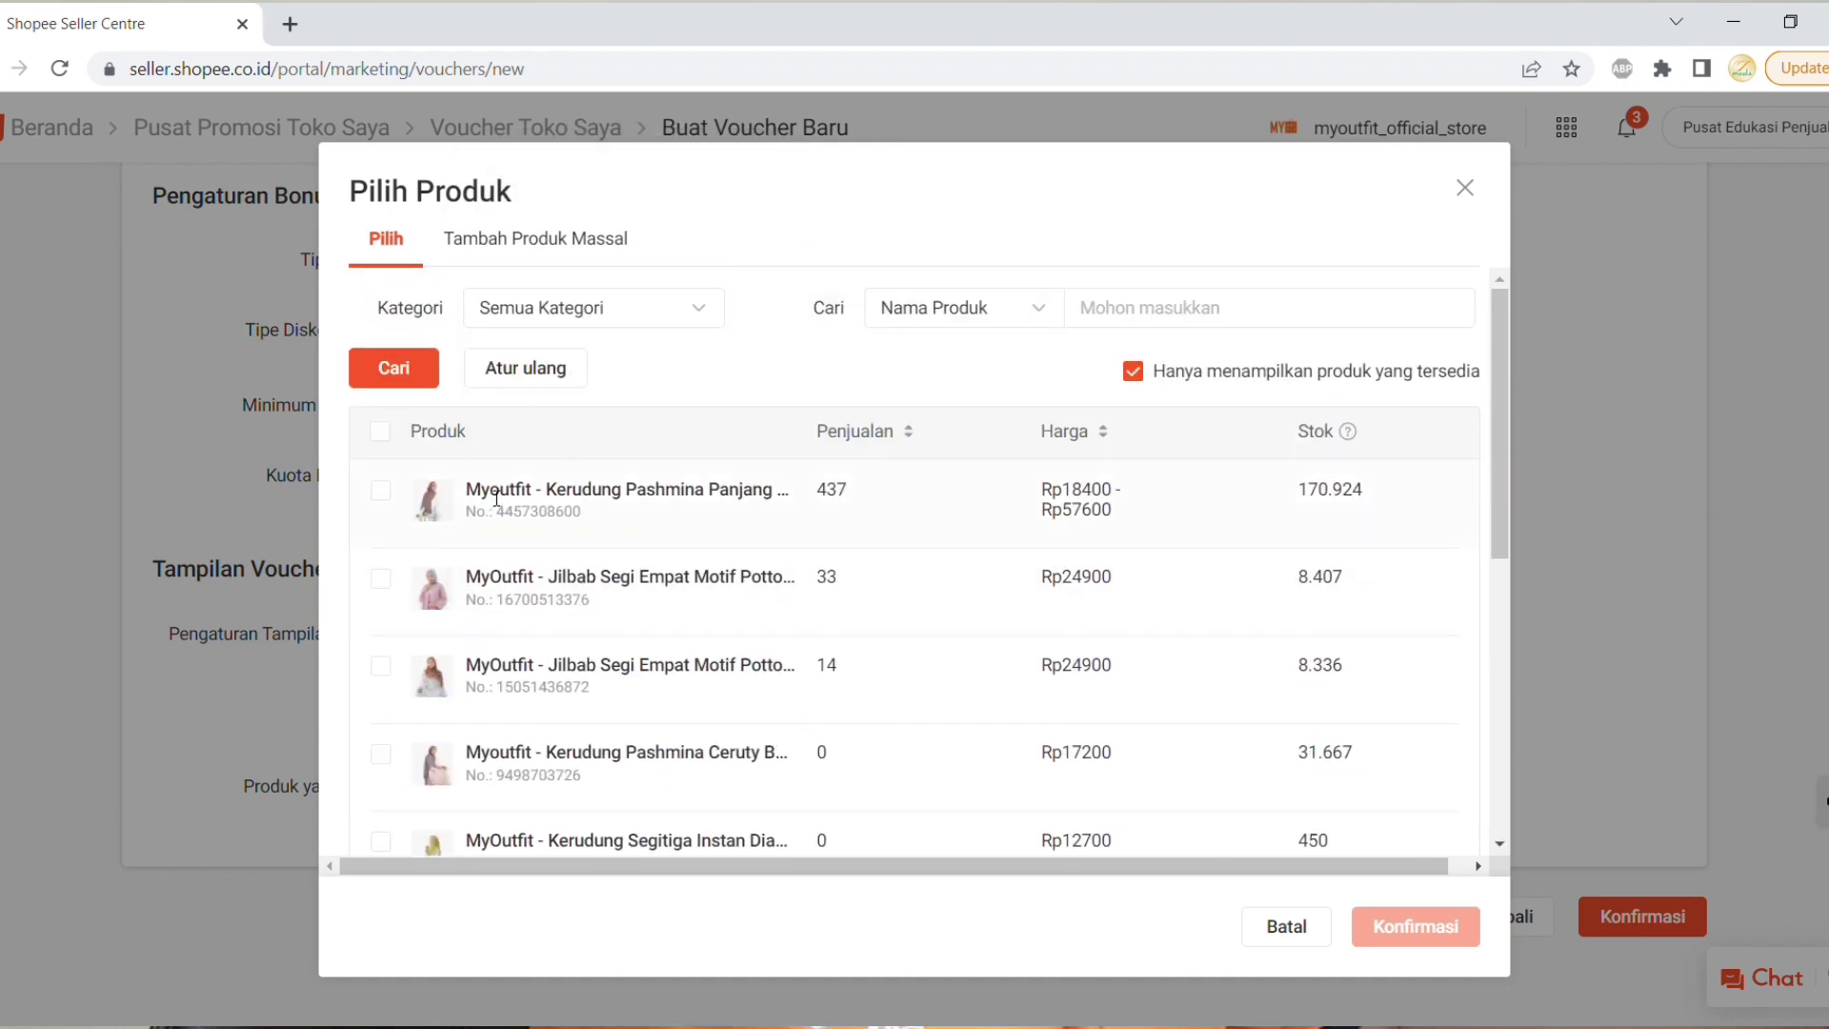
left_click(381, 492)
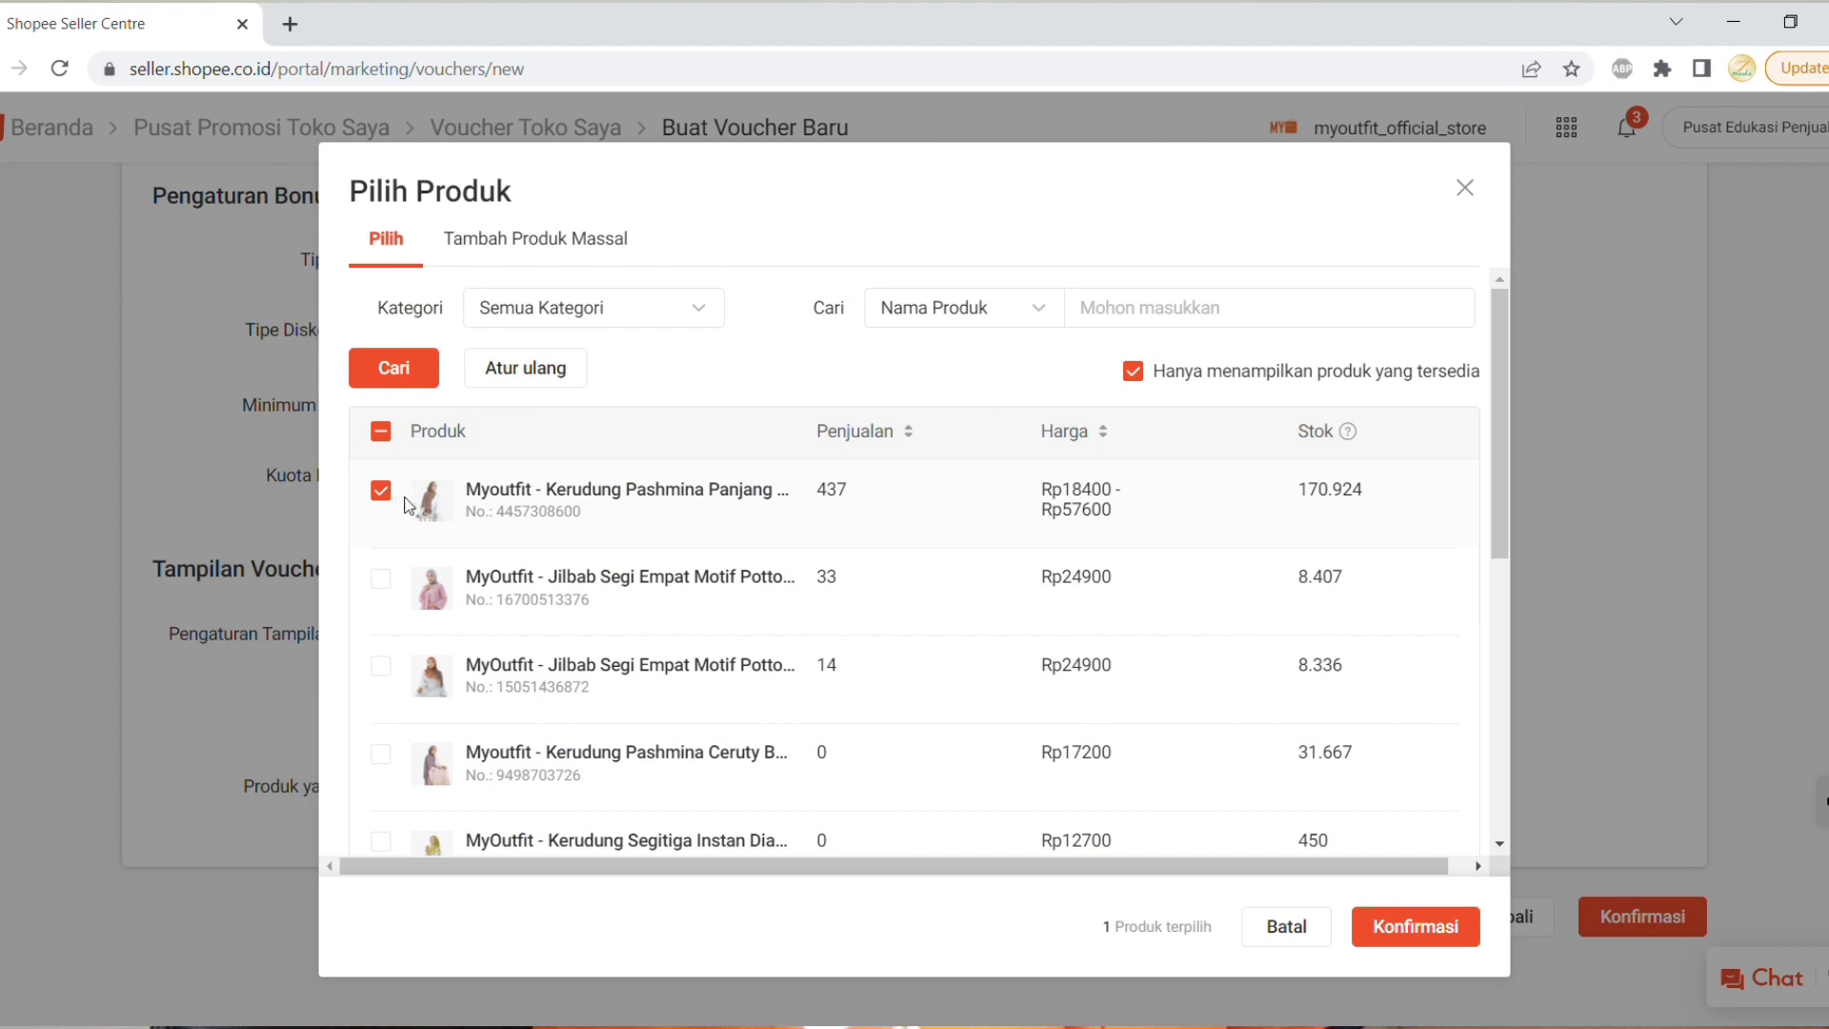
left_click(381, 578)
left_click(1418, 926)
scroll(786, 678, "down", 3)
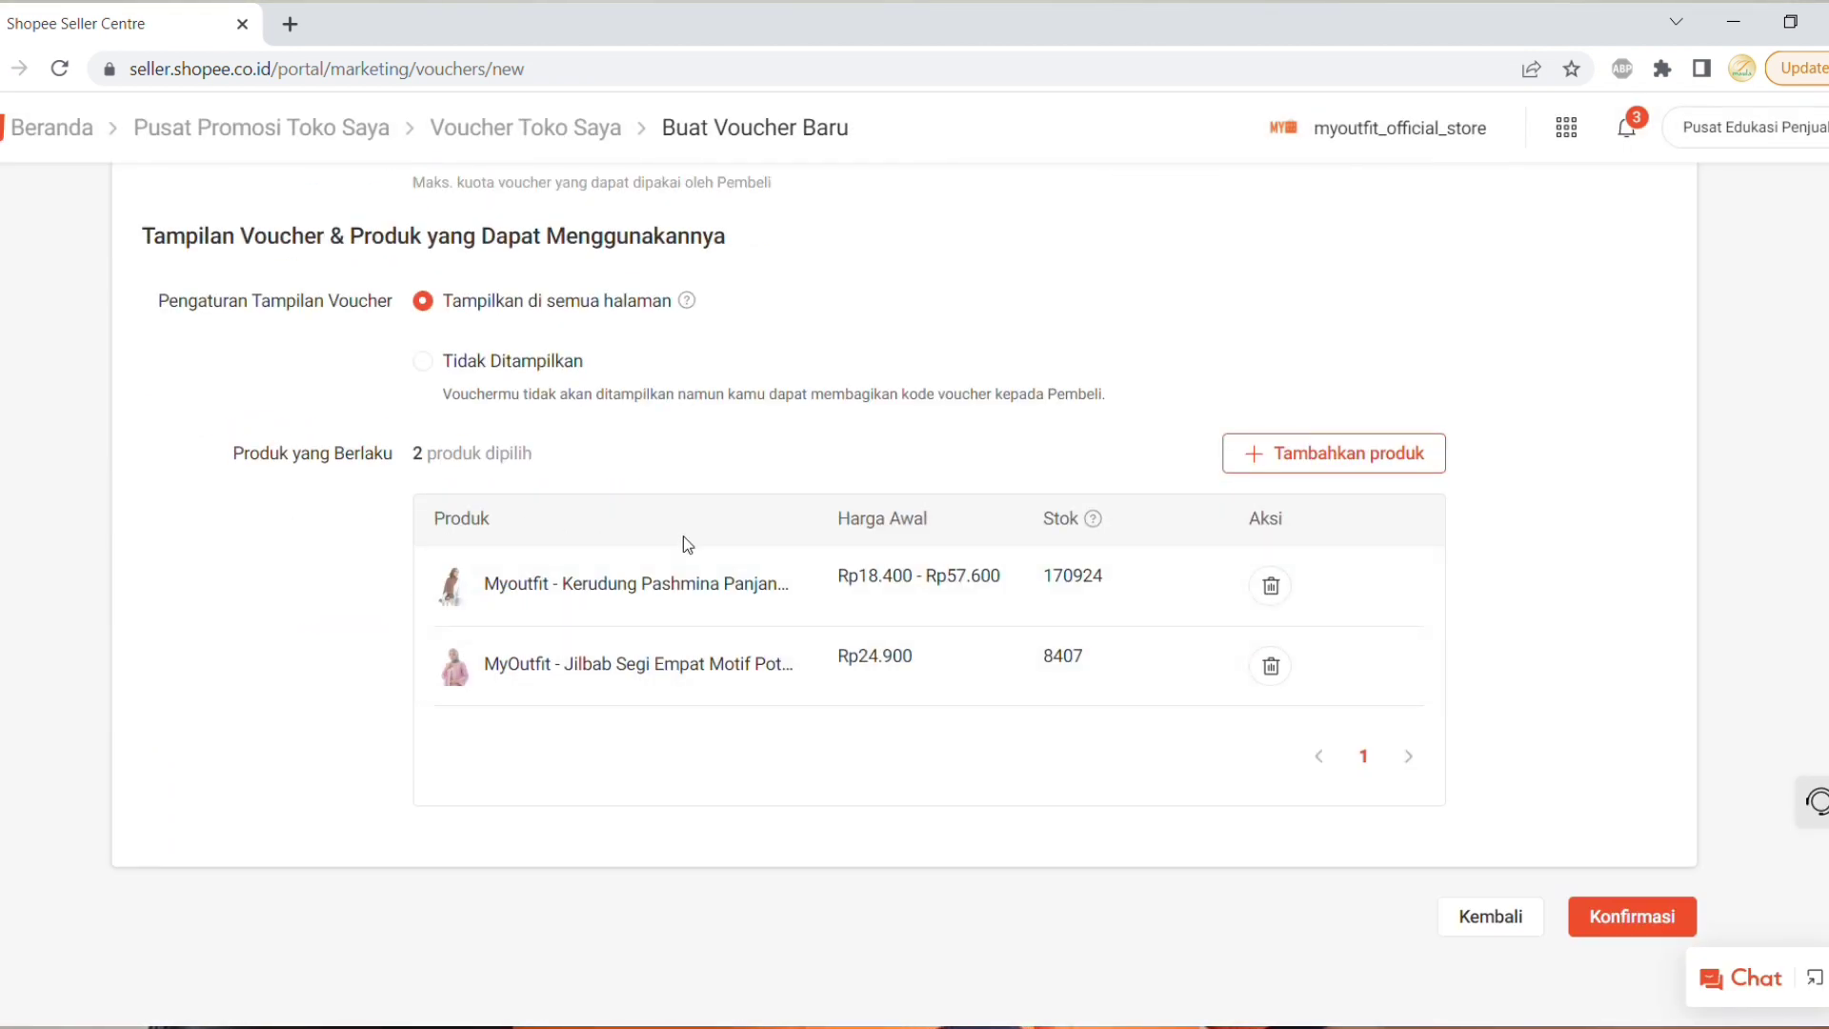
scroll(683, 536, "up", 8)
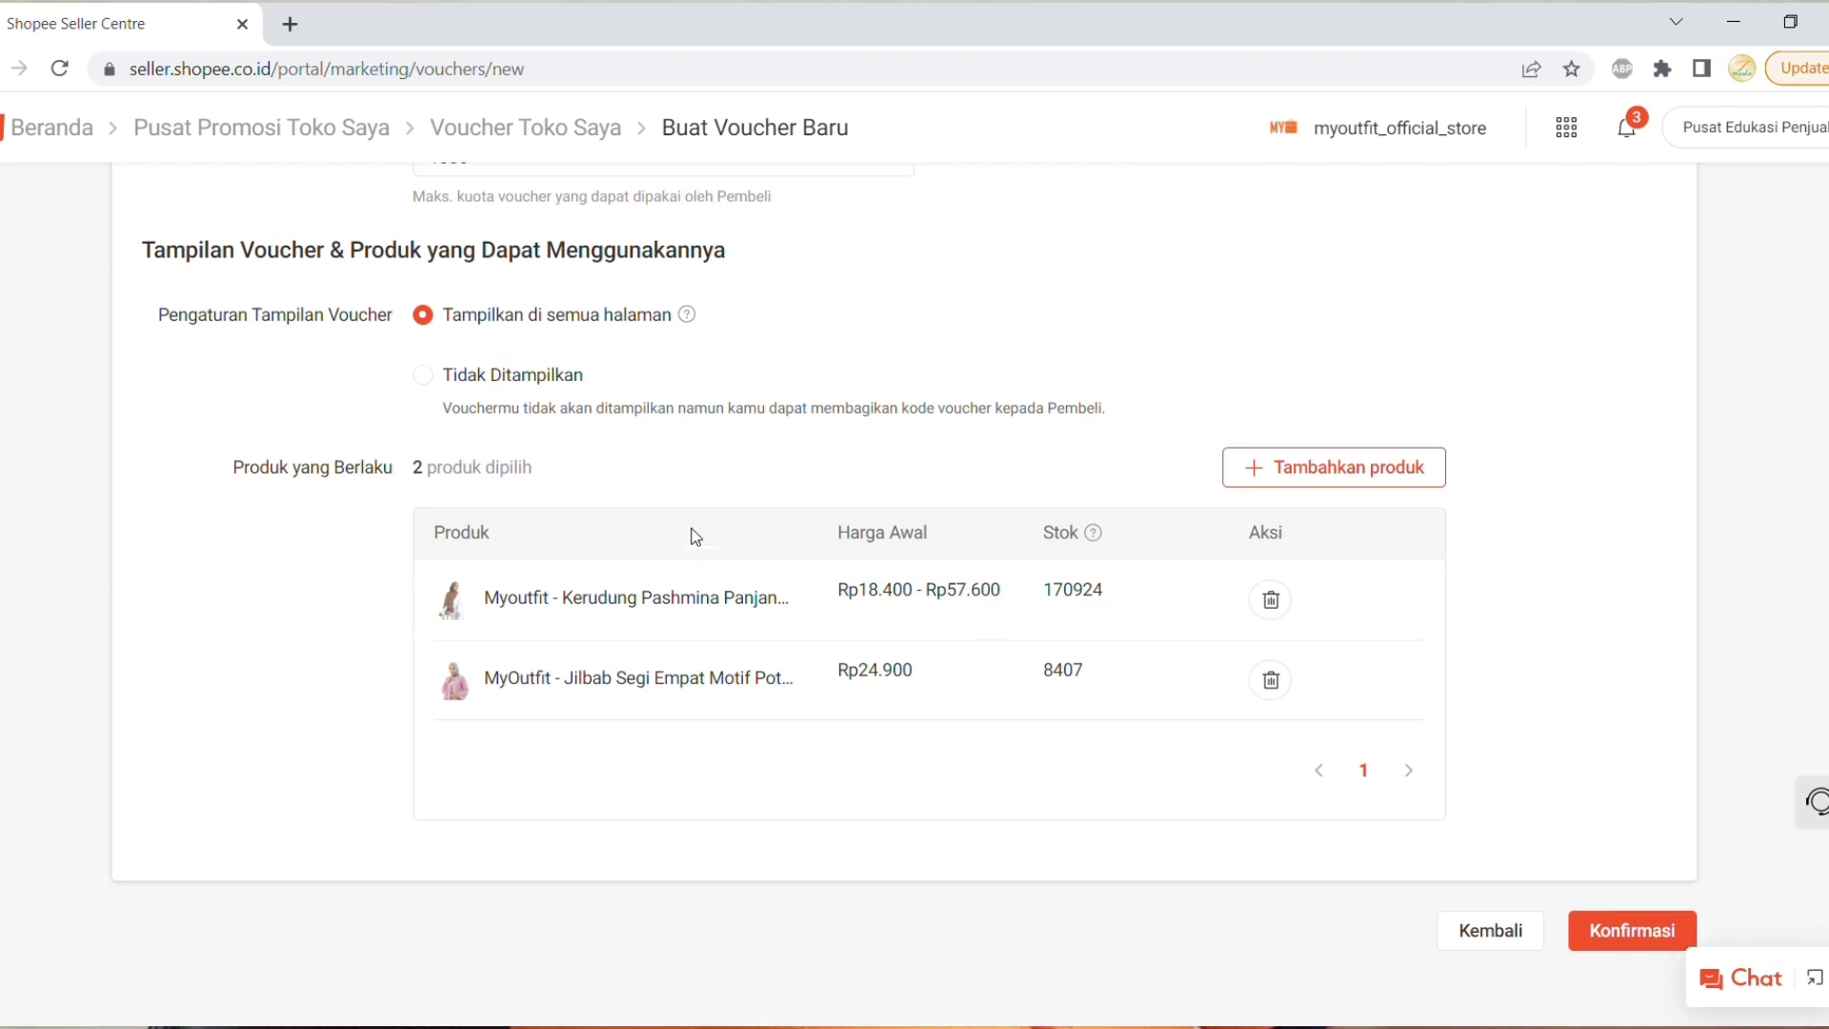
scroll(712, 762, "down", 8)
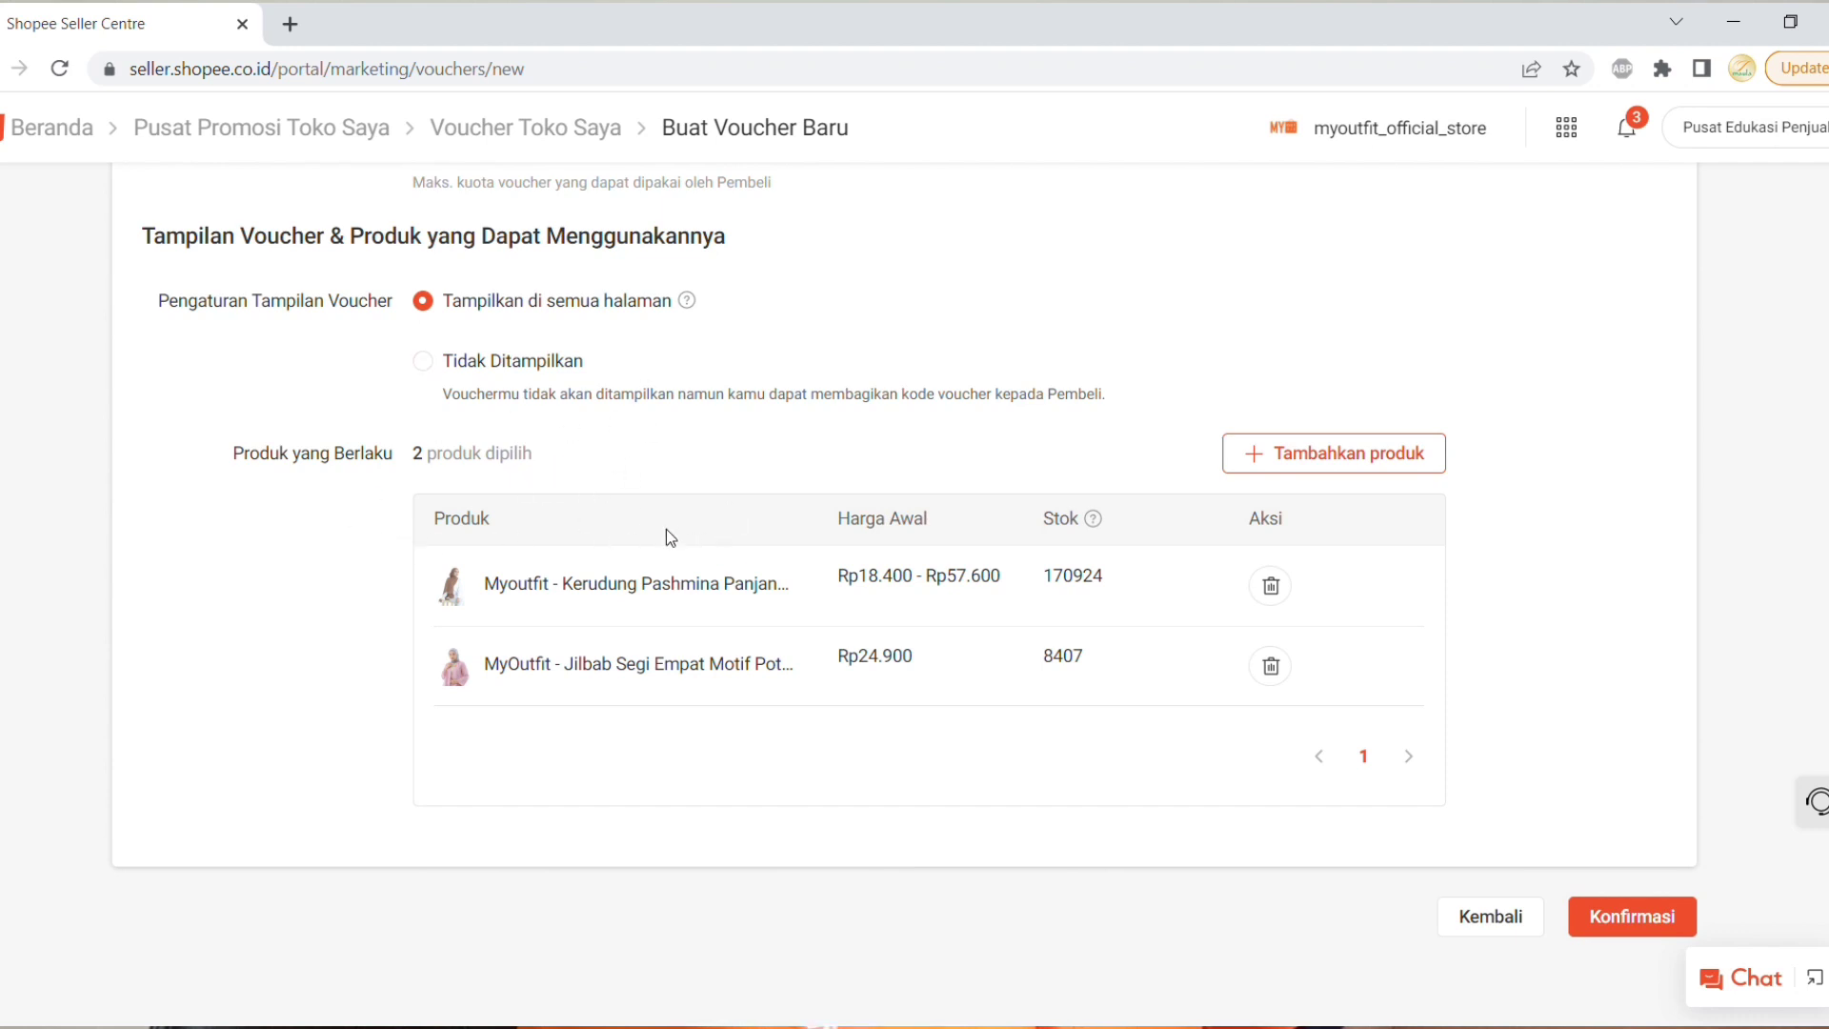
scroll(1091, 710, "up", 4)
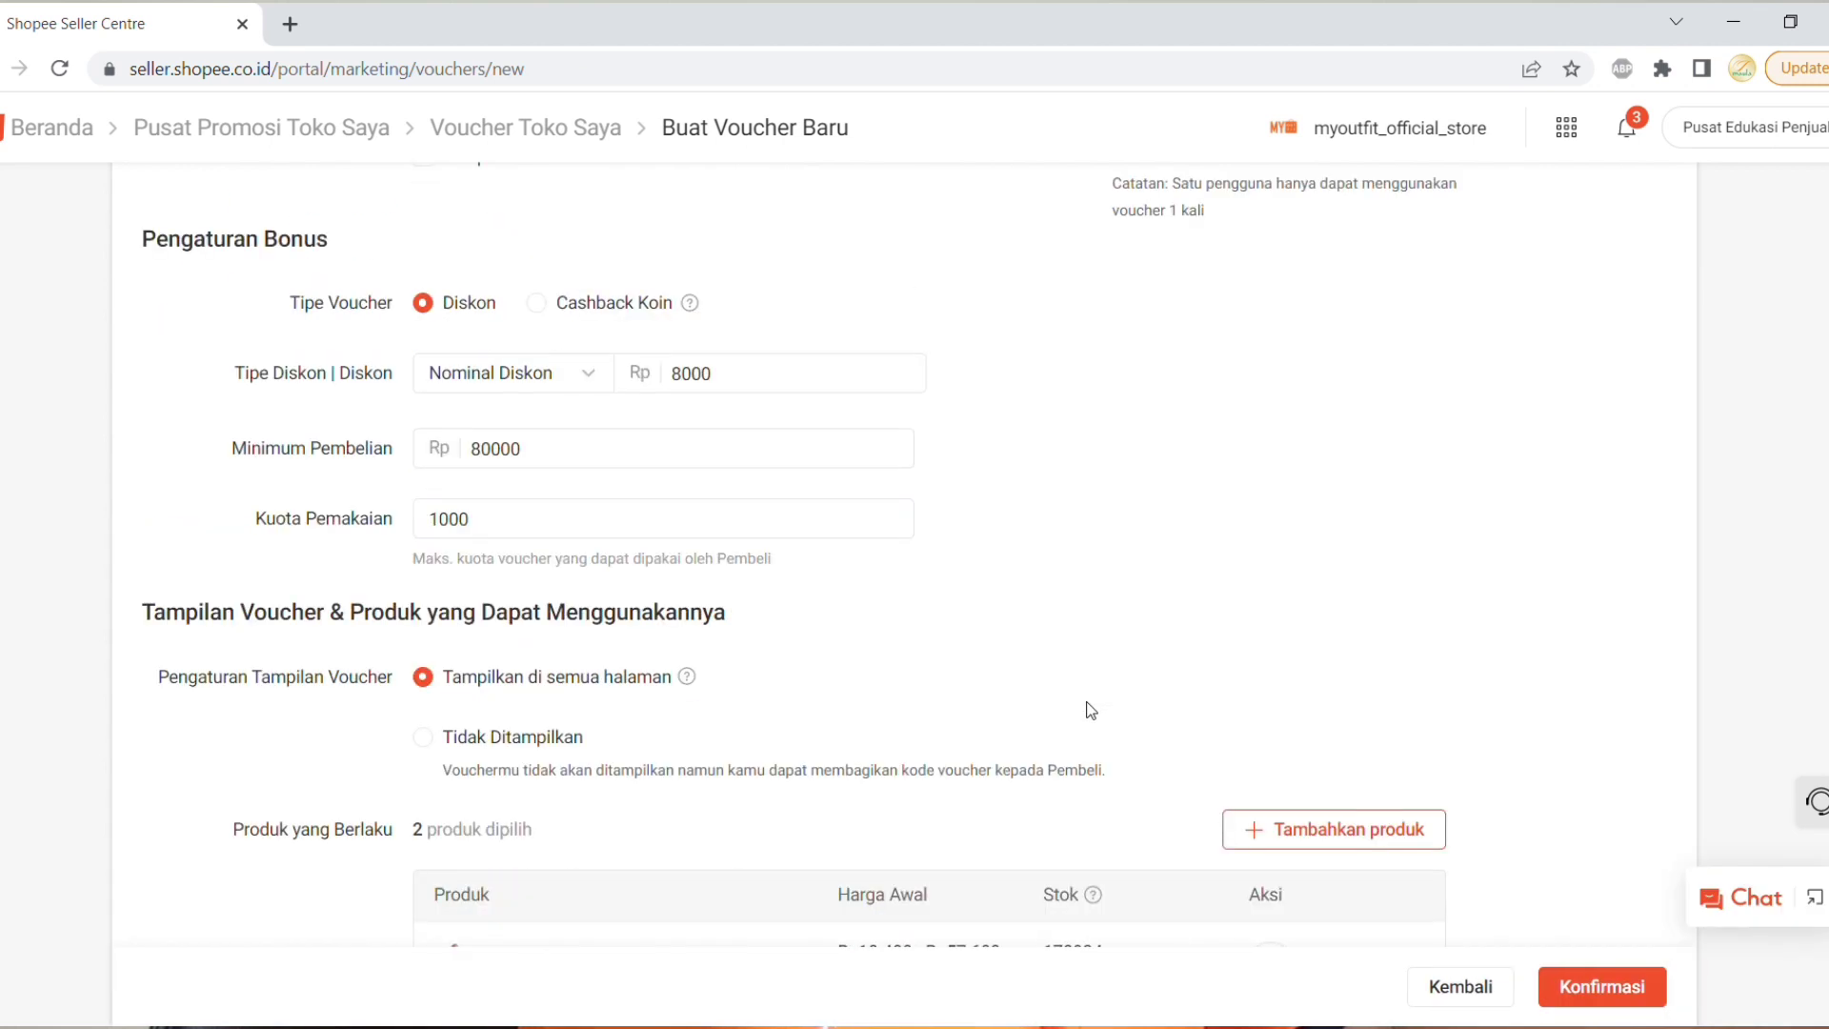
scroll(587, 450, "down", 4)
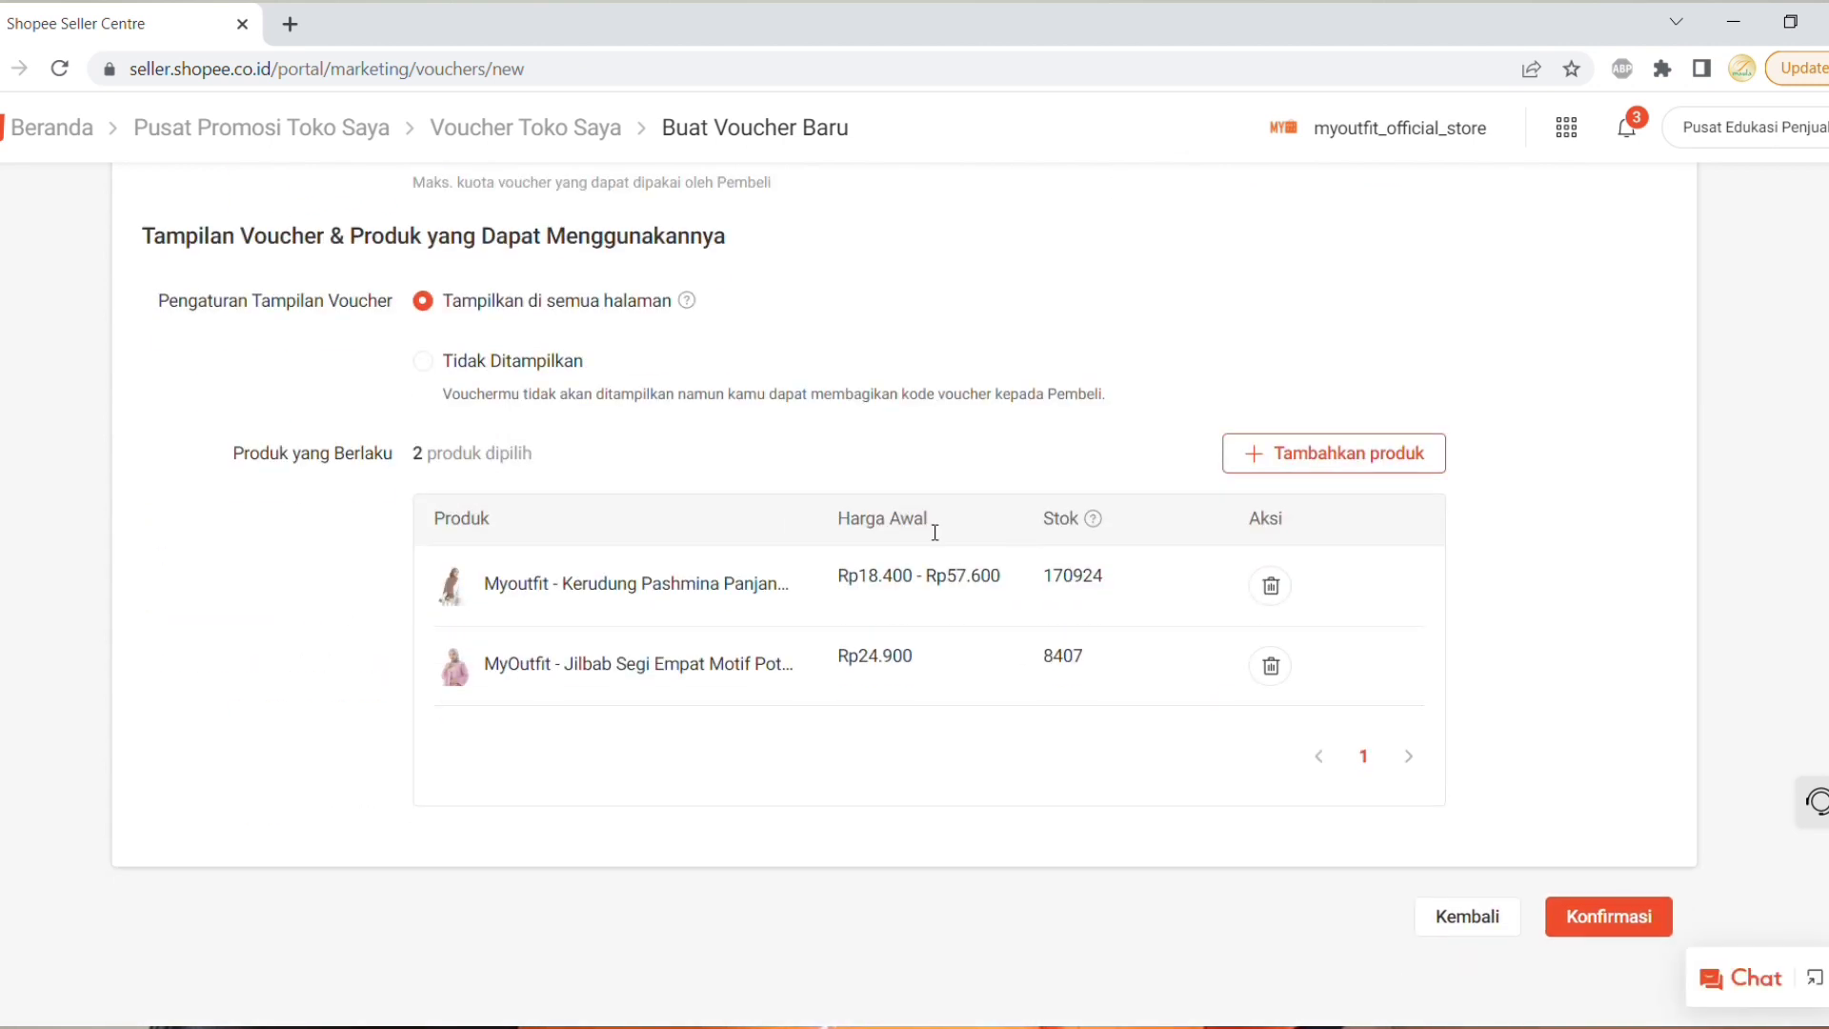